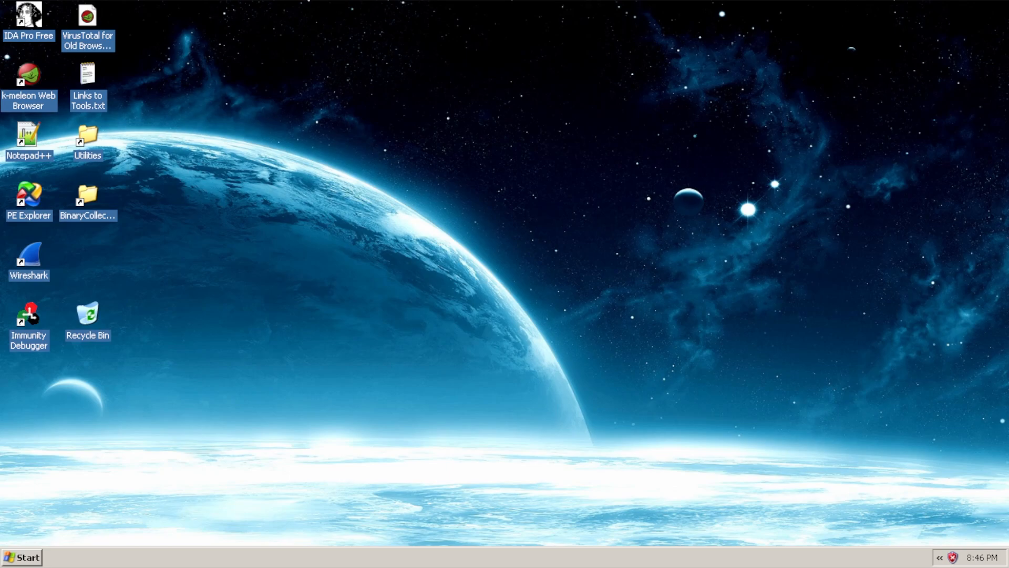
# Open the Windows XP Start menu listing the installed analysis tools
pyautogui.click(27, 559)
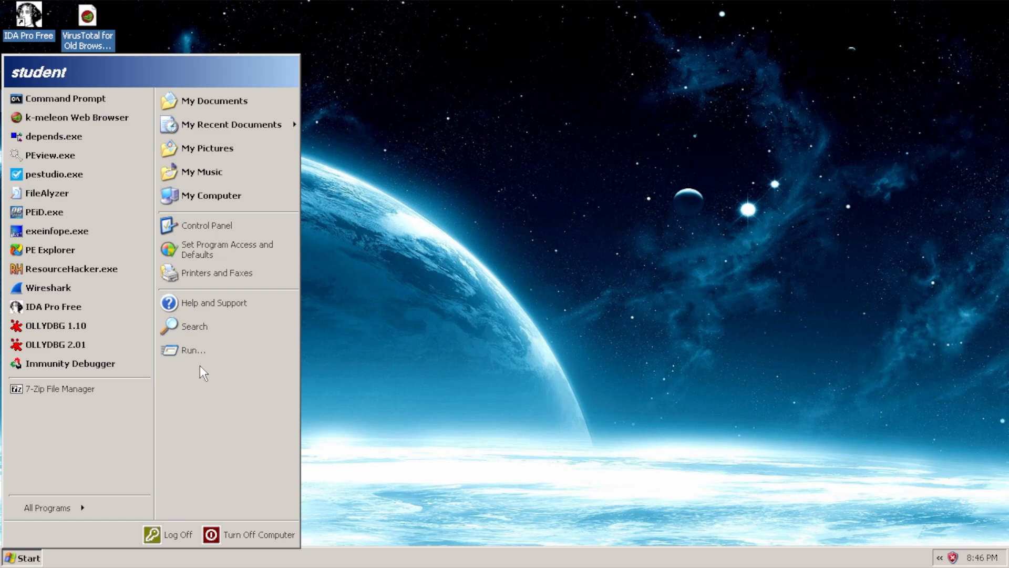
# Launch IDA Pro Free, dismiss the About box, and pick Chapter_11L\Lab11-02.dll to disassemble
pyautogui.click(79, 307)
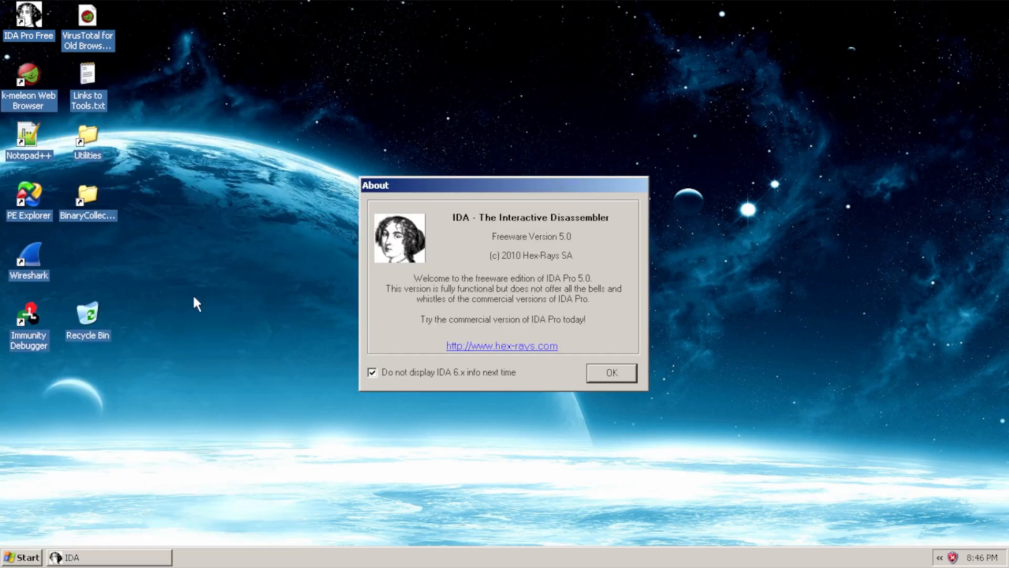
pyautogui.click(613, 373)
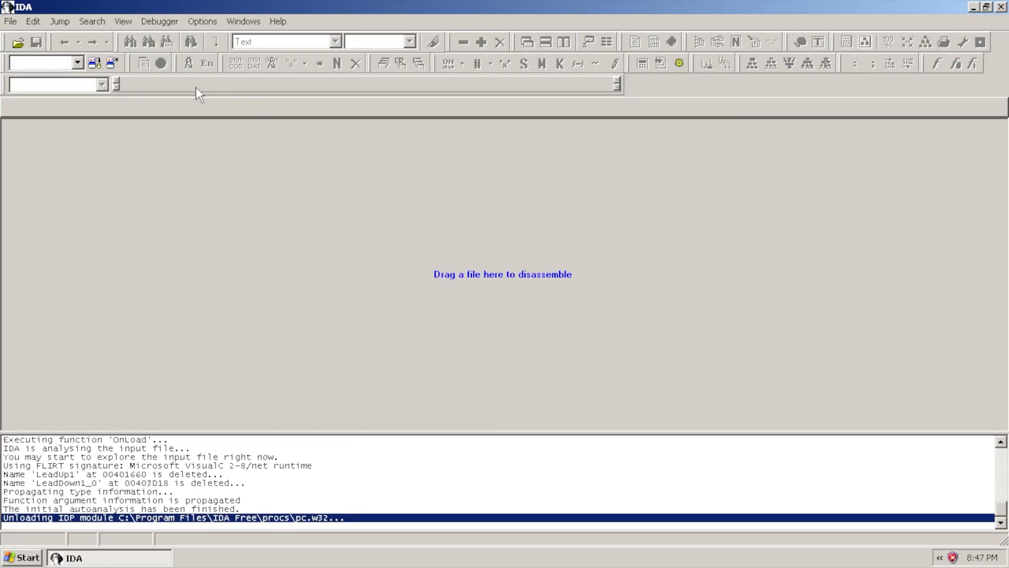
pyautogui.click(11, 21)
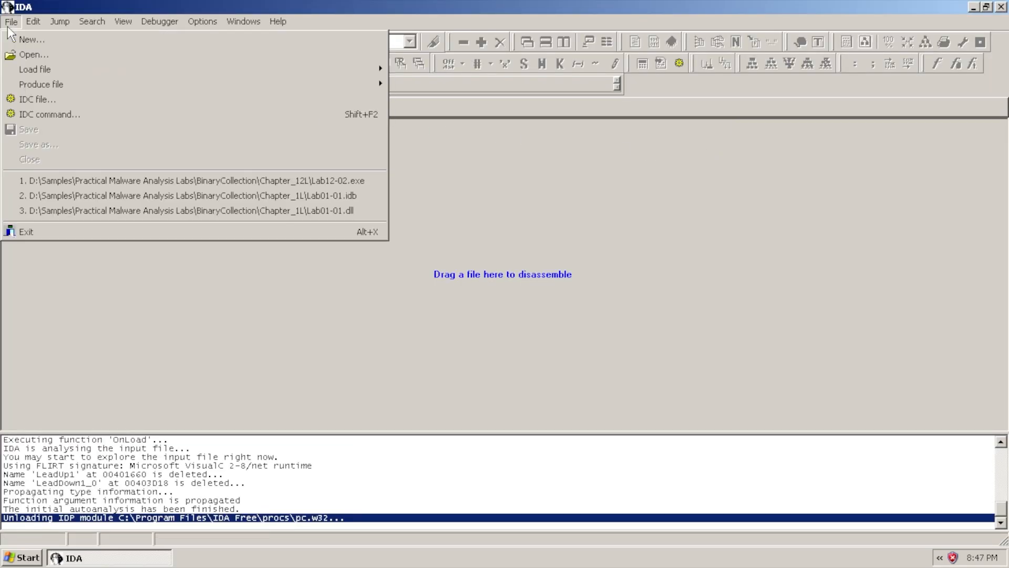
pyautogui.click(27, 55)
pyautogui.click(605, 113)
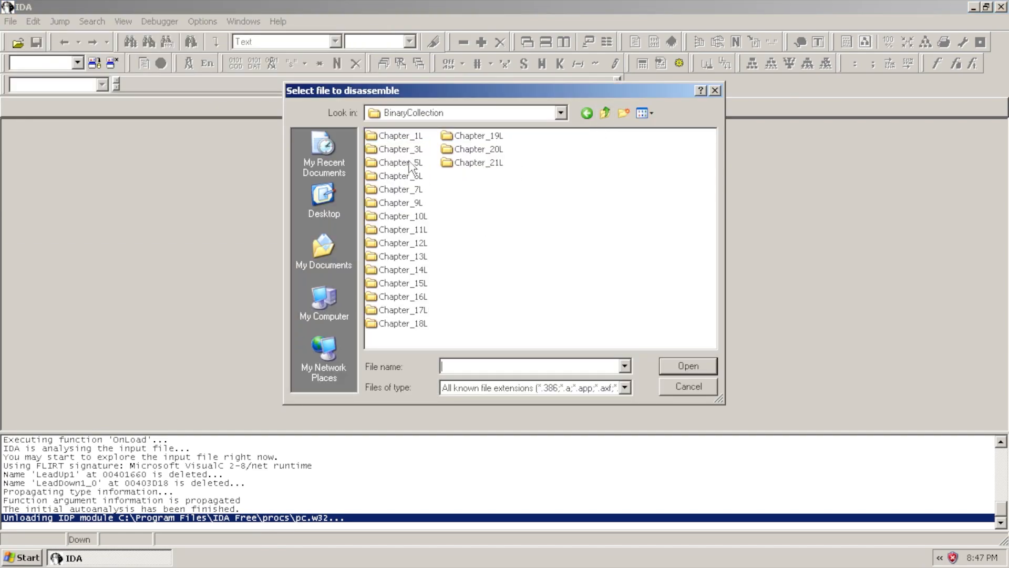
pyautogui.doubleClick(409, 230)
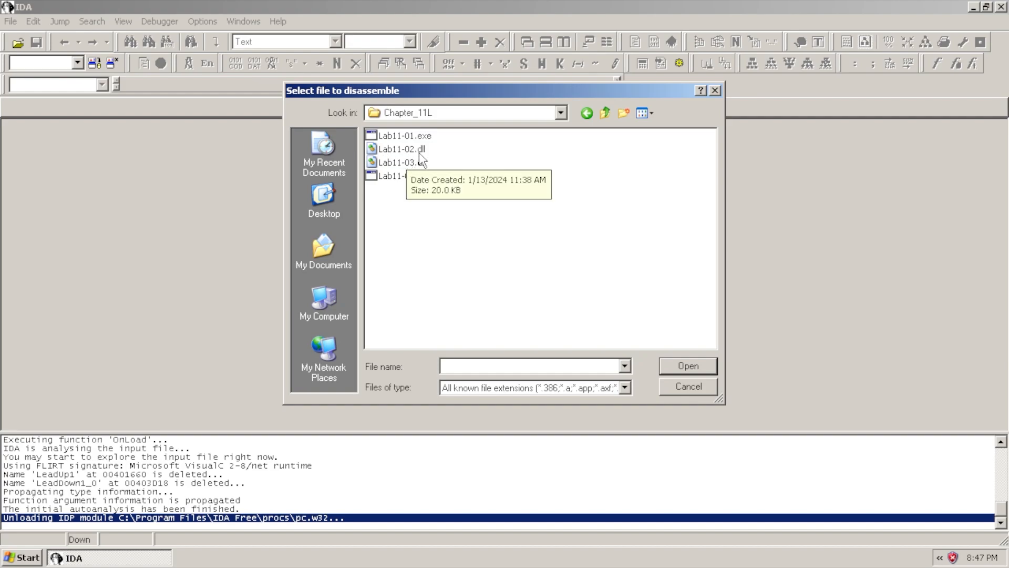
pyautogui.doubleClick(416, 149)
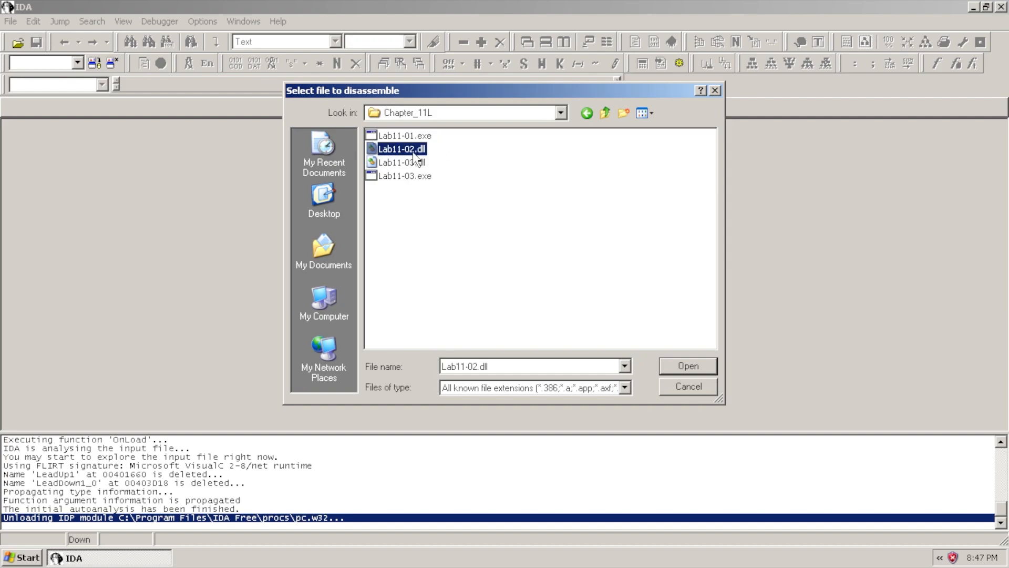
# Load Lab11-02.dll and switch DllMain from graph to text listing
pyautogui.click(436, 433)
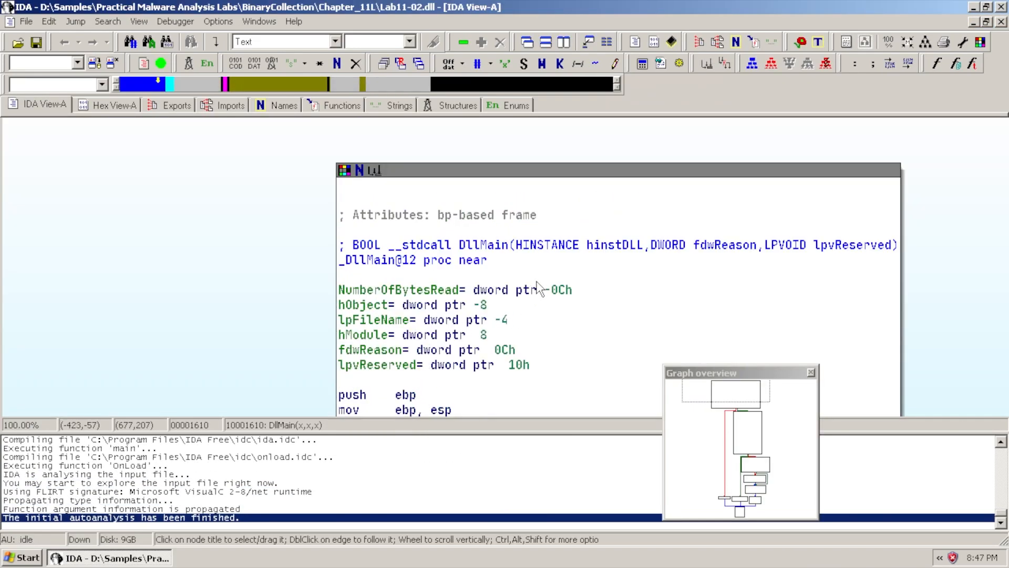
pyautogui.press('space')
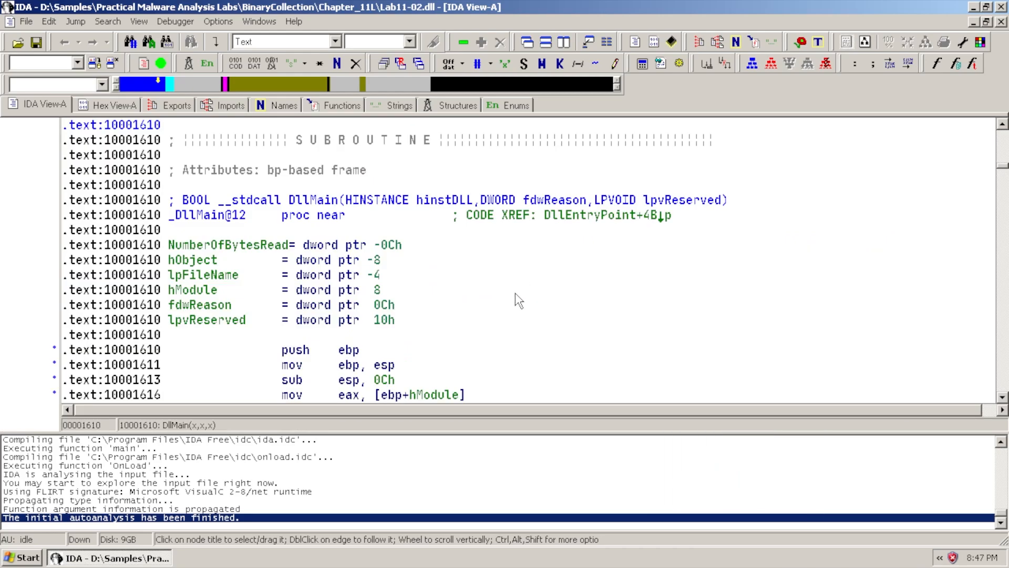
pyautogui.click(27, 557)
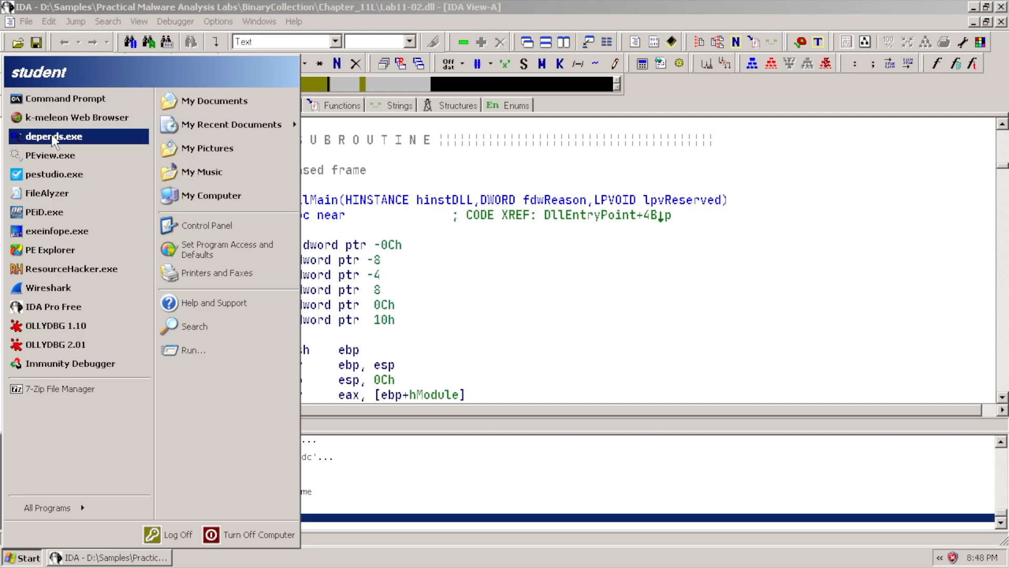
pyautogui.click(609, 260)
# Review the Exports and Imports lists, selecting the DllEntryPoint and installer exports
pyautogui.click(170, 106)
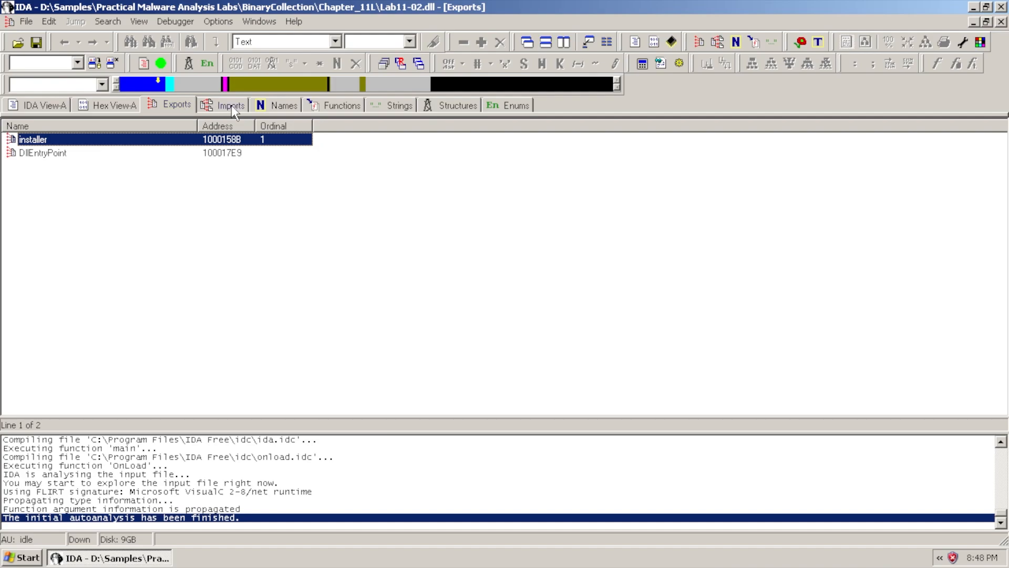
pyautogui.click(232, 105)
pyautogui.click(179, 105)
pyautogui.click(53, 154)
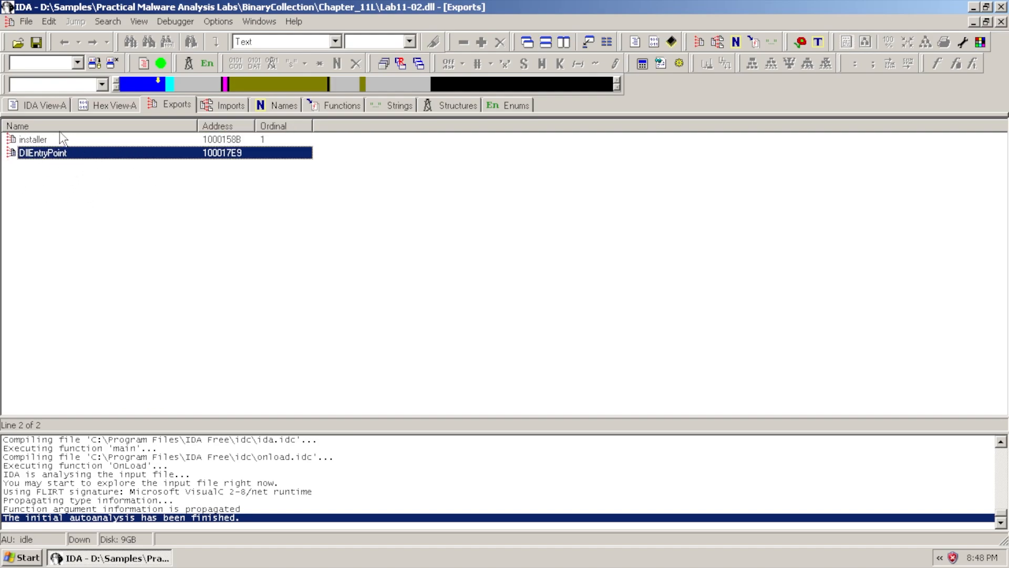
pyautogui.click(38, 141)
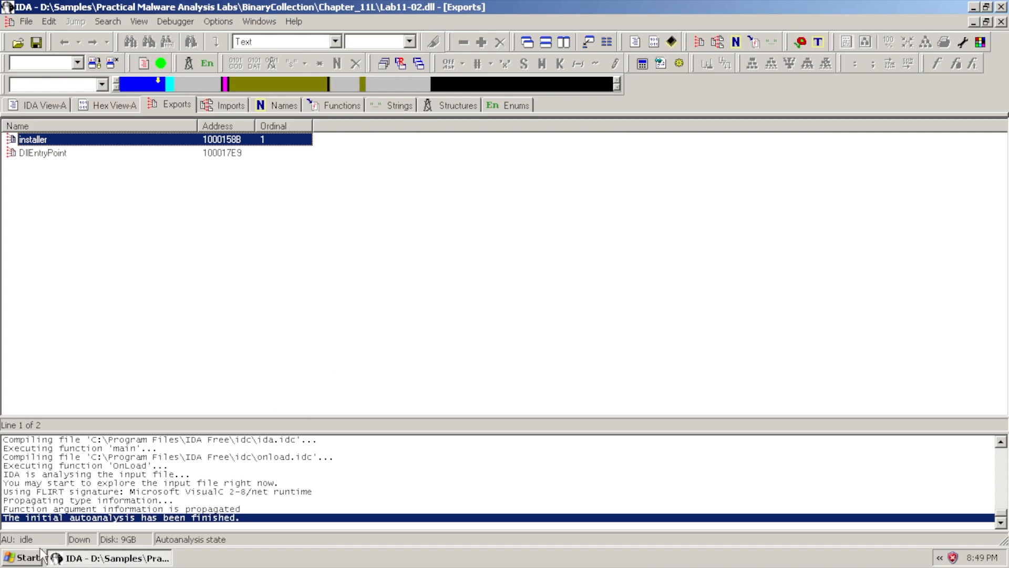
pyautogui.click(25, 558)
# Launch Process Monitor from the Sysinternals menu and accept its licence
pyautogui.moveTo(63, 506)
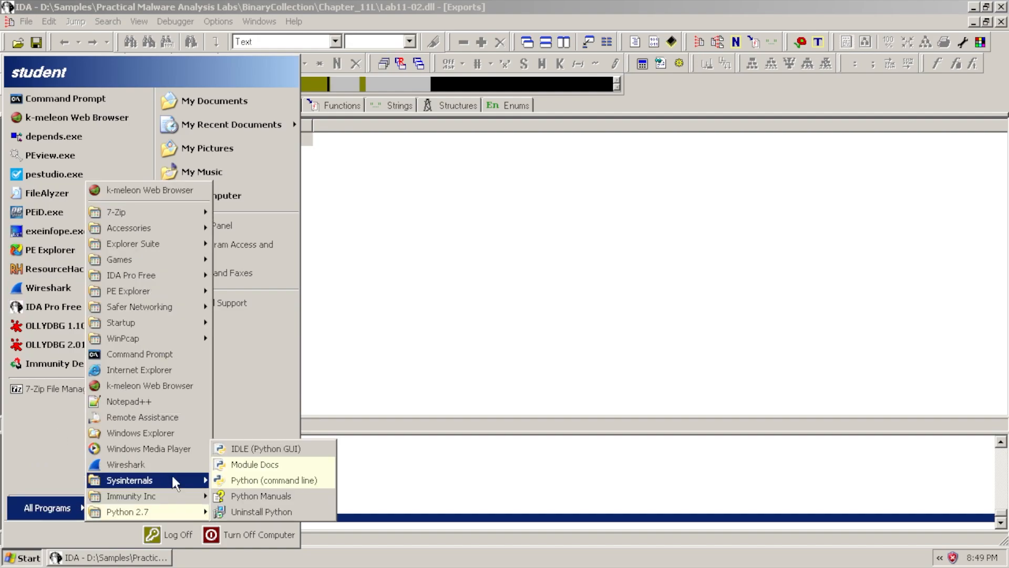
pyautogui.moveTo(172, 478)
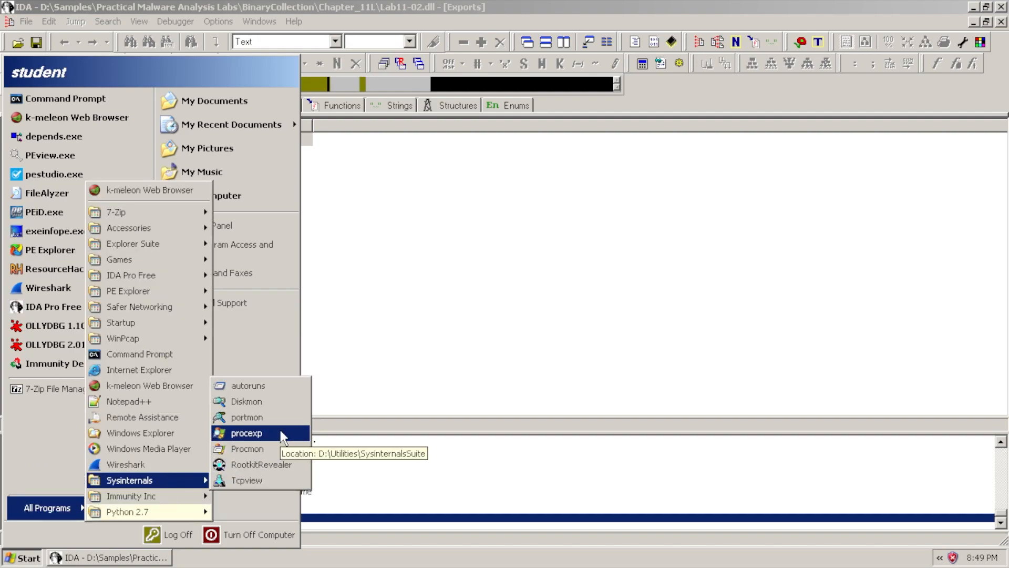
pyautogui.click(269, 453)
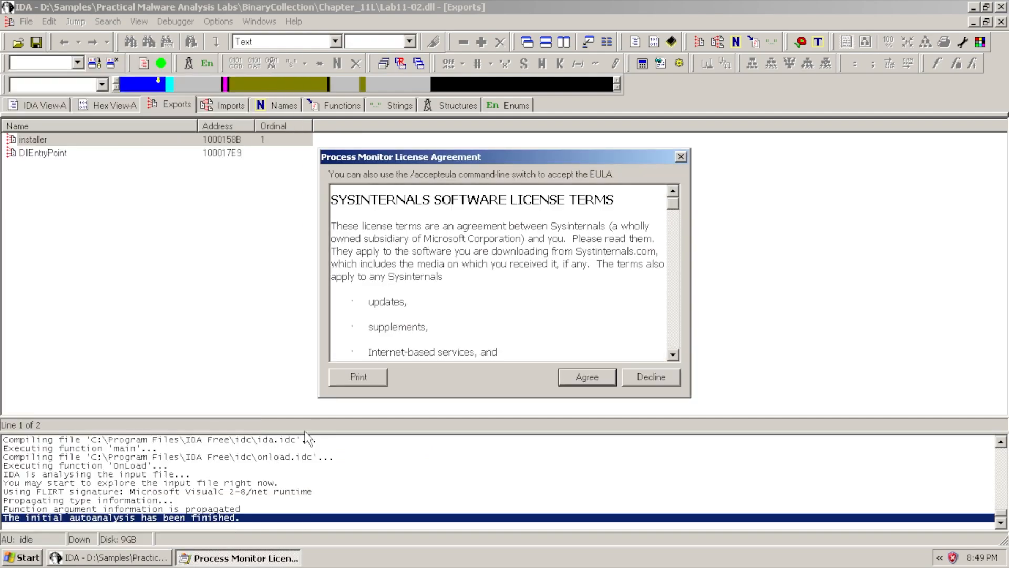
pyautogui.click(582, 439)
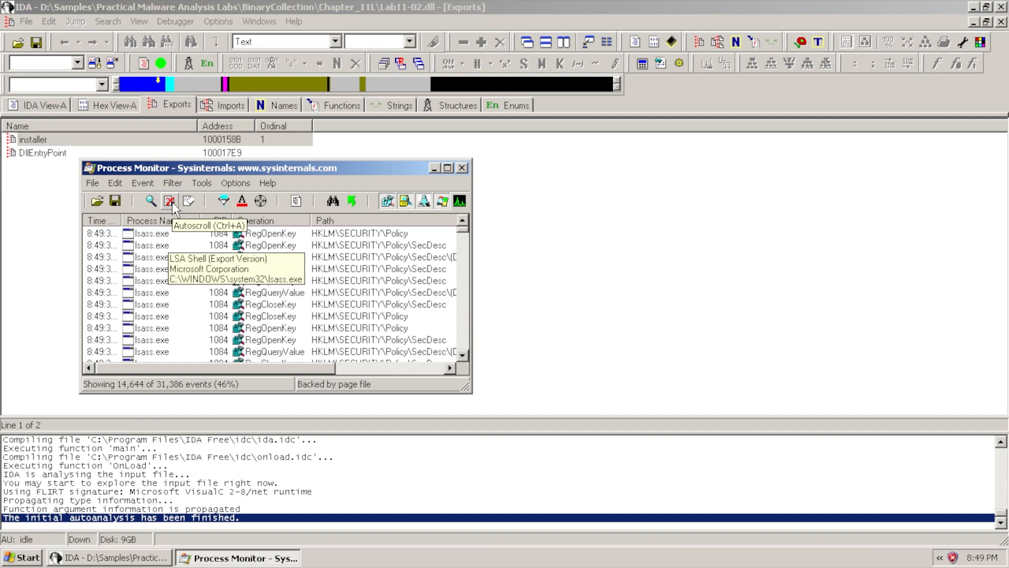
# Stop capturing, then move and enlarge the window to show Result and Detail columns
pyautogui.click(151, 201)
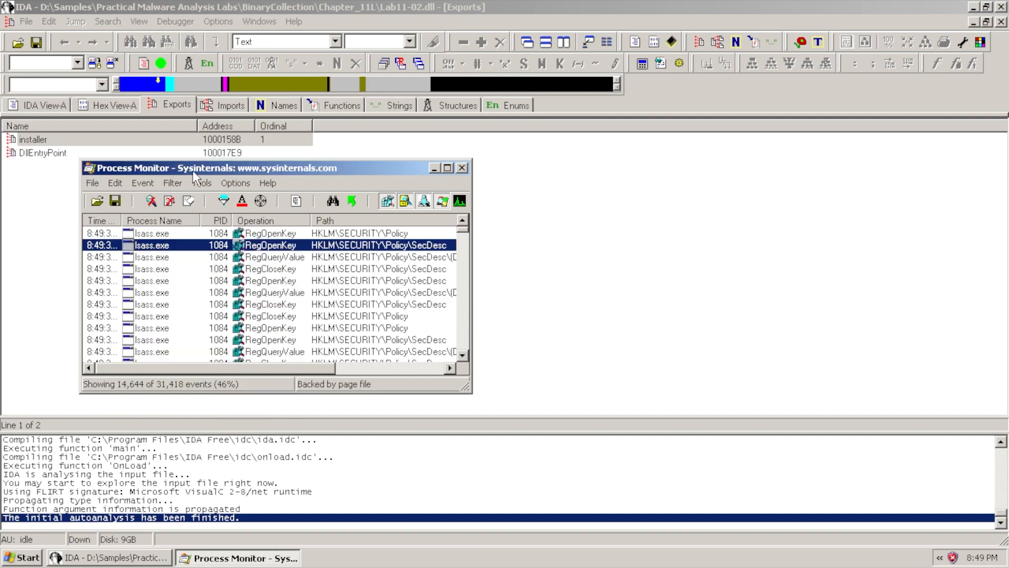
pyautogui.moveTo(203, 172); pyautogui.dragTo(401, 56)
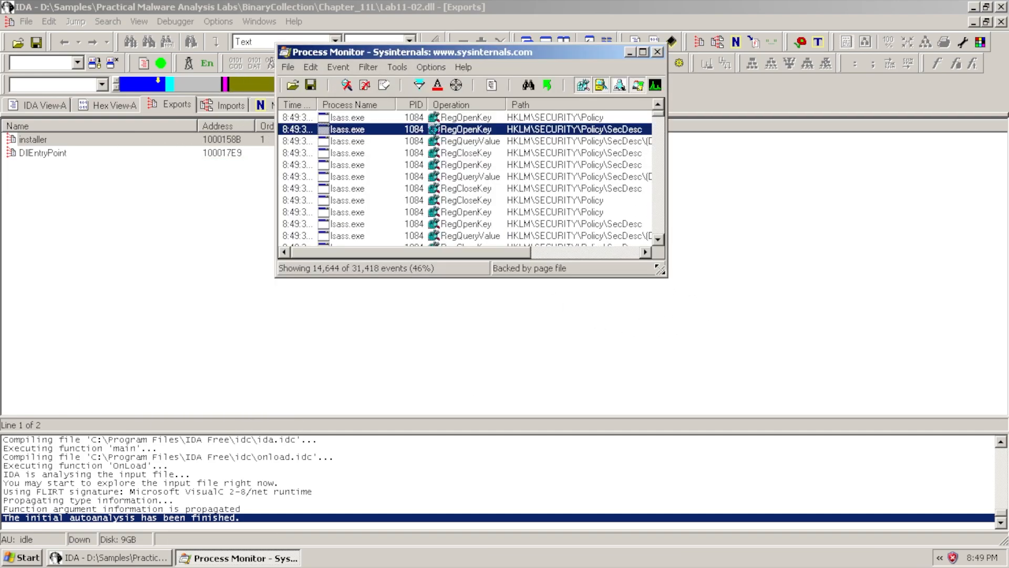
pyautogui.moveTo(661, 271); pyautogui.dragTo(875, 461)
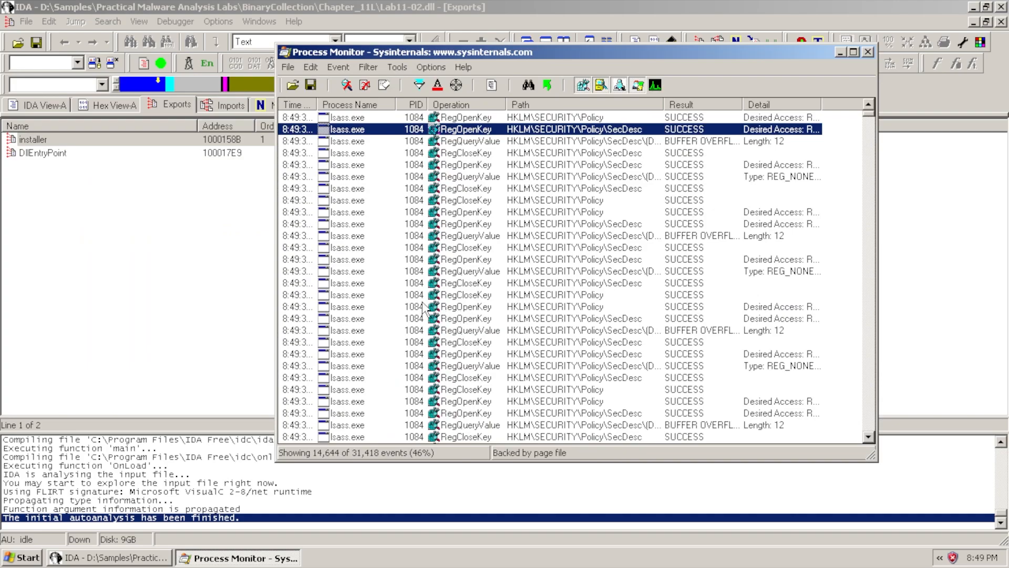
# Exclude lsass.exe, svchost.exe, Explorer.EXE, wmiprvse.exe and winlogon.exe events from the list
pyautogui.rightClick(339, 131)
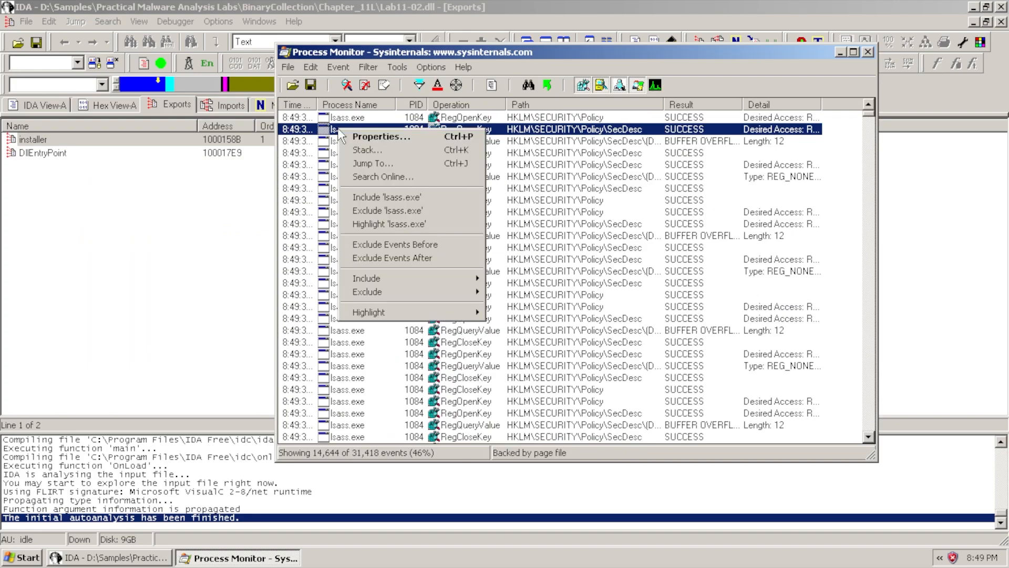
pyautogui.click(388, 211)
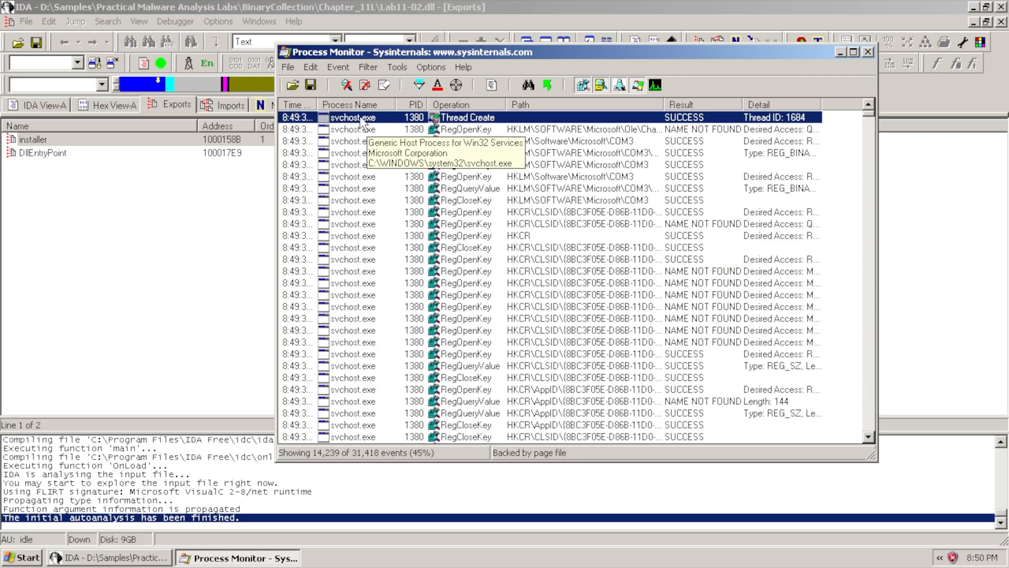
pyautogui.rightClick(345, 153)
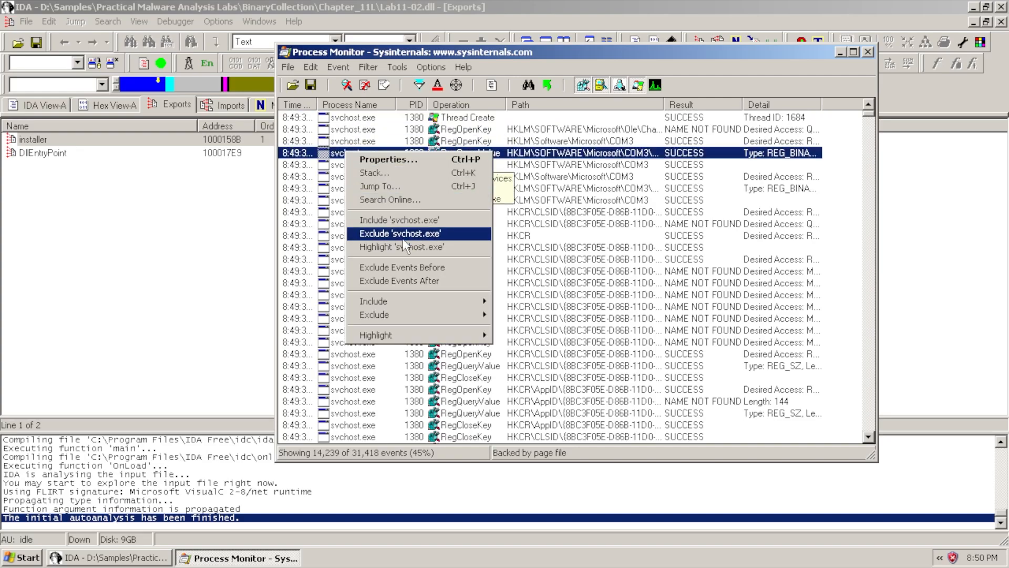
pyautogui.click(435, 237)
pyautogui.rightClick(340, 156)
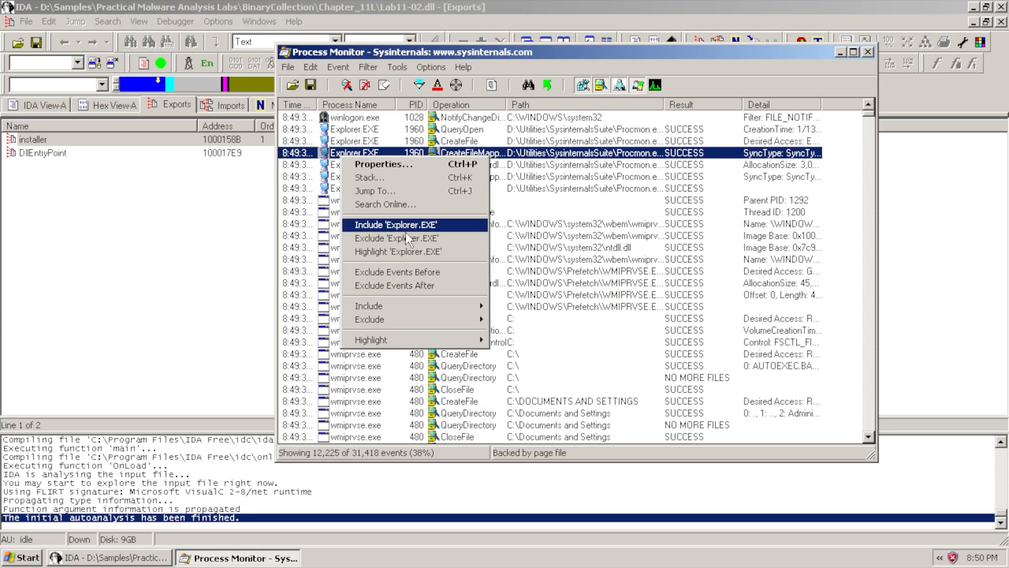
pyautogui.click(406, 237)
pyautogui.rightClick(340, 178)
pyautogui.click(399, 265)
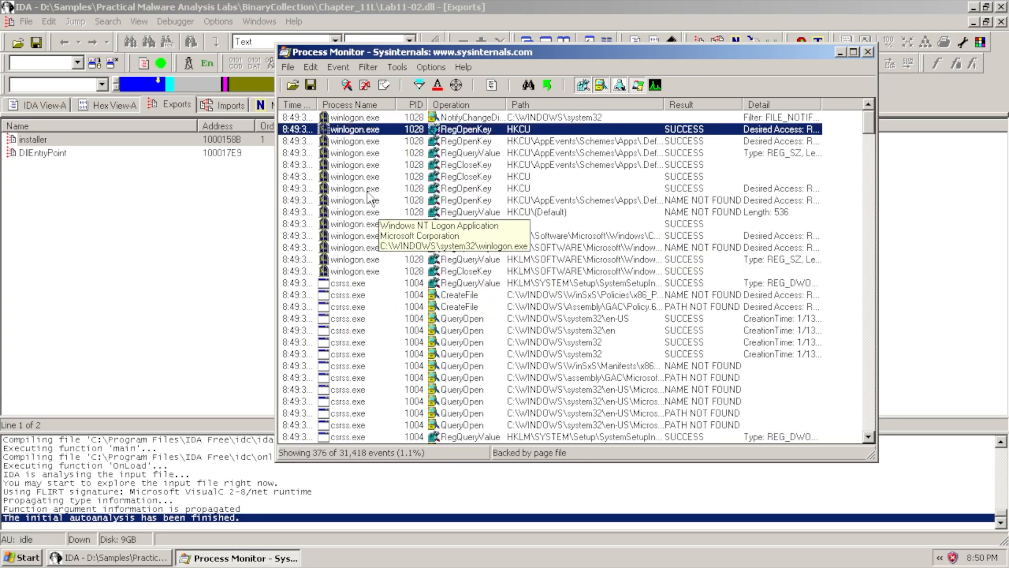
pyautogui.rightClick(354, 163)
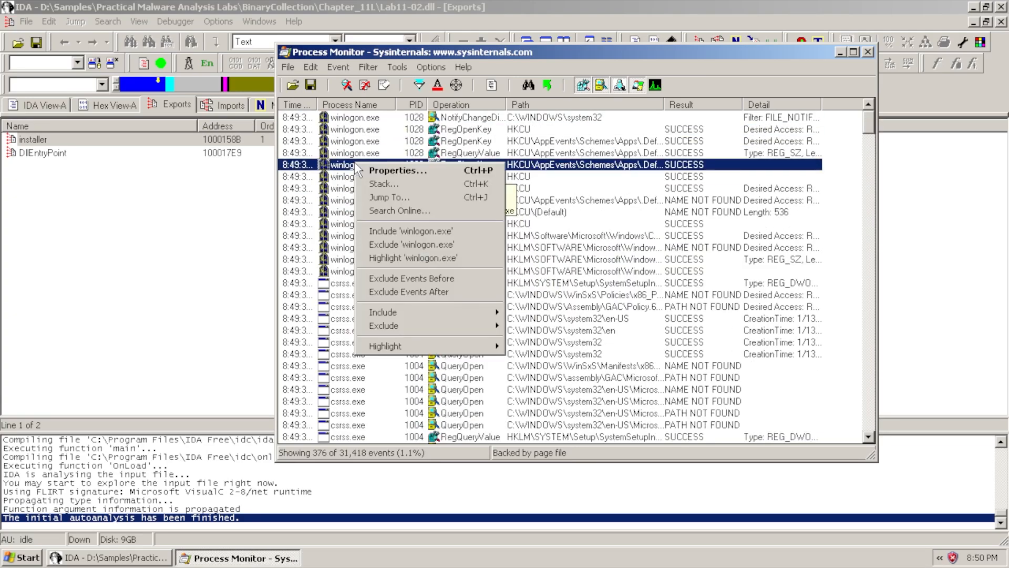
pyautogui.click(420, 245)
# Exclude csrss.exe, services.exe, VBoxService.exe and VBoxTray.exe events, then resume capturing
pyautogui.rightClick(354, 212)
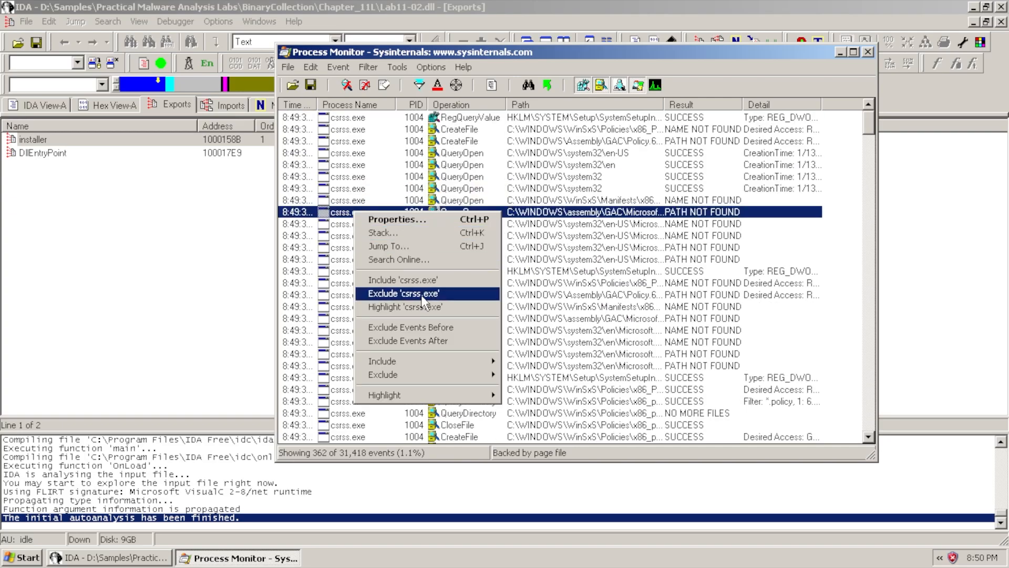
pyautogui.click(422, 298)
pyautogui.rightClick(353, 200)
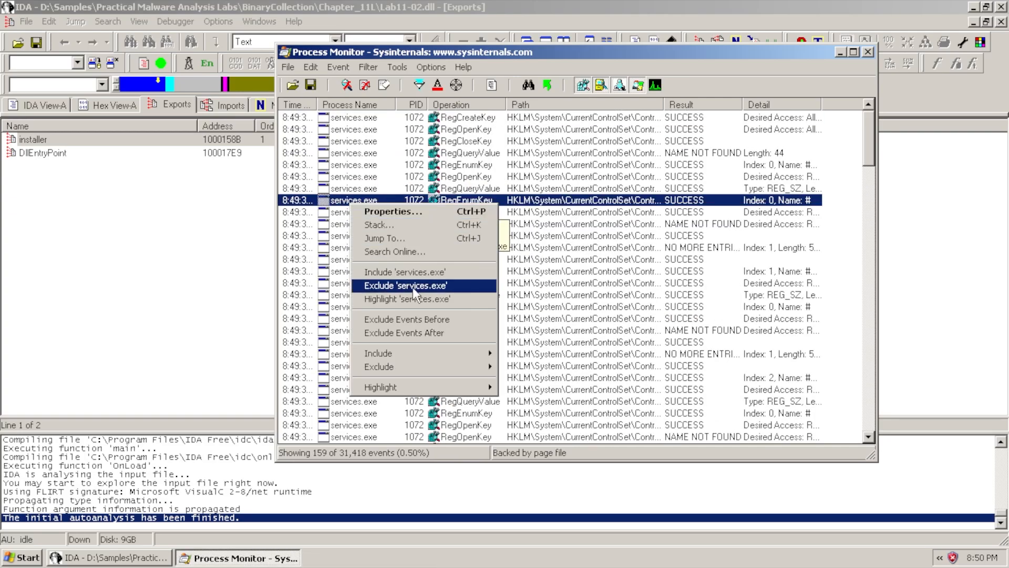
pyautogui.click(414, 288)
pyautogui.rightClick(355, 200)
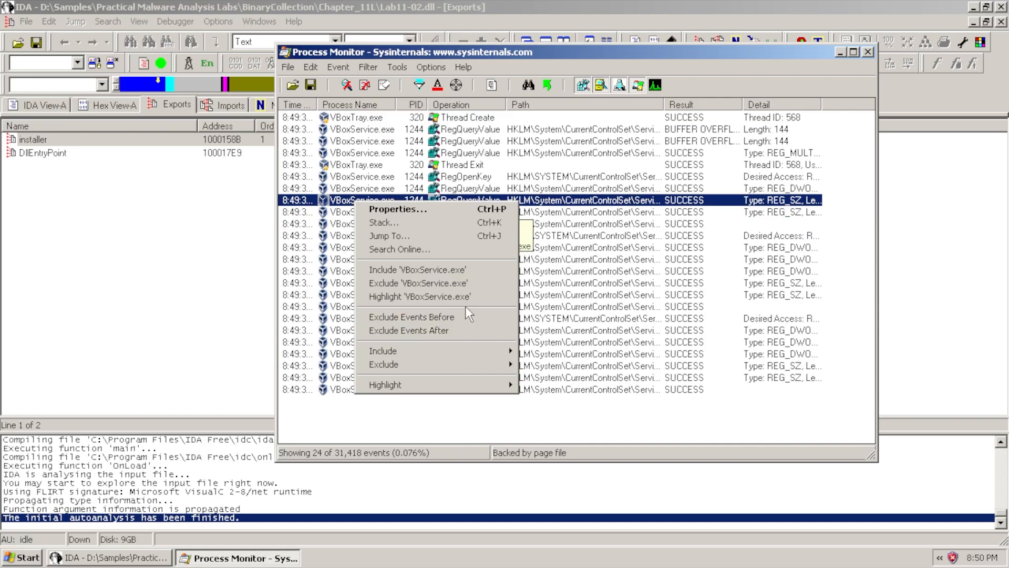
pyautogui.click(419, 282)
pyautogui.rightClick(359, 131)
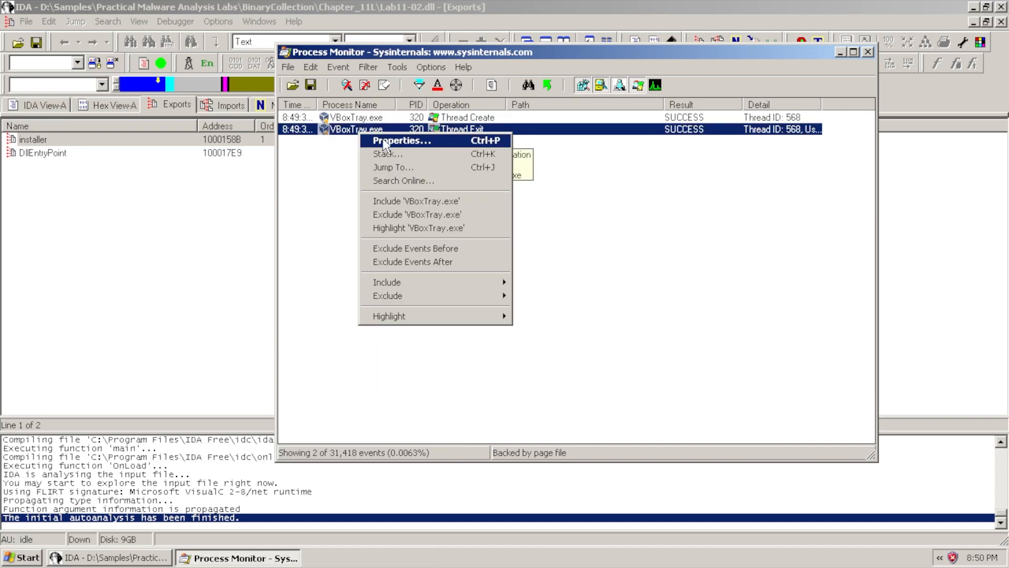
pyautogui.click(433, 220)
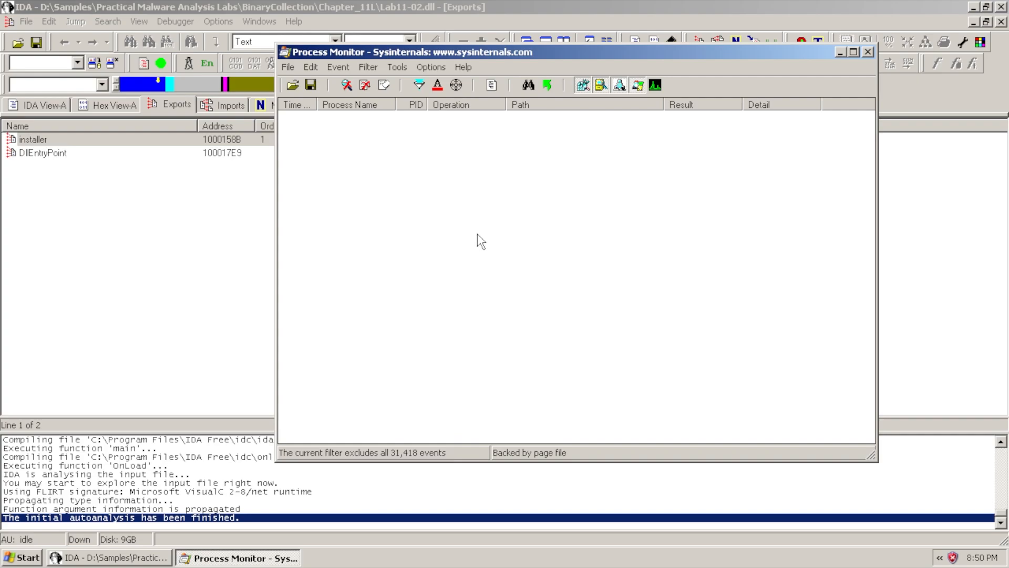
pyautogui.click(346, 87)
# Open a cmd console via Run and exclude cmd.exe events in Process Monitor
pyautogui.click(21, 557)
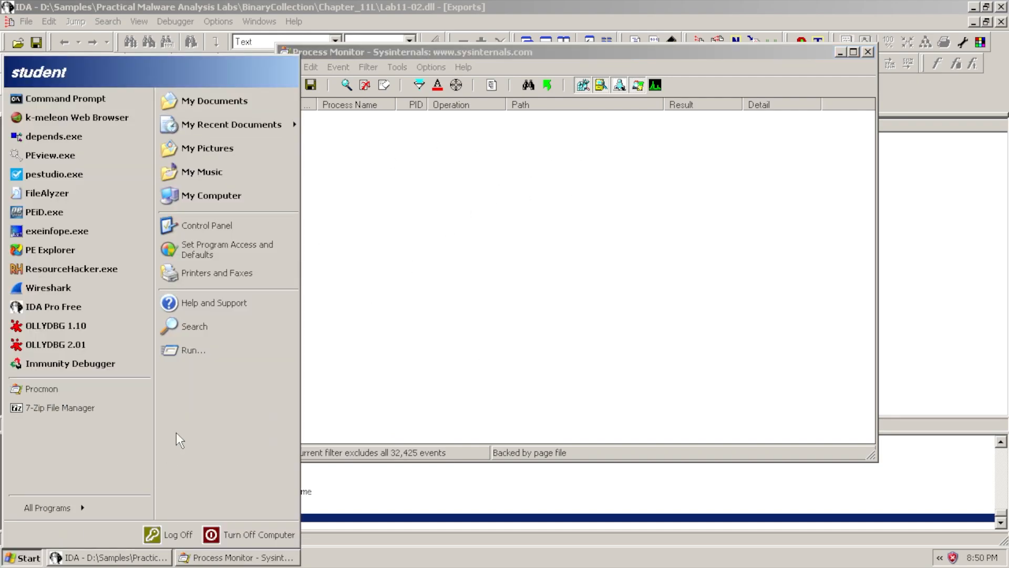
pyautogui.click(200, 350)
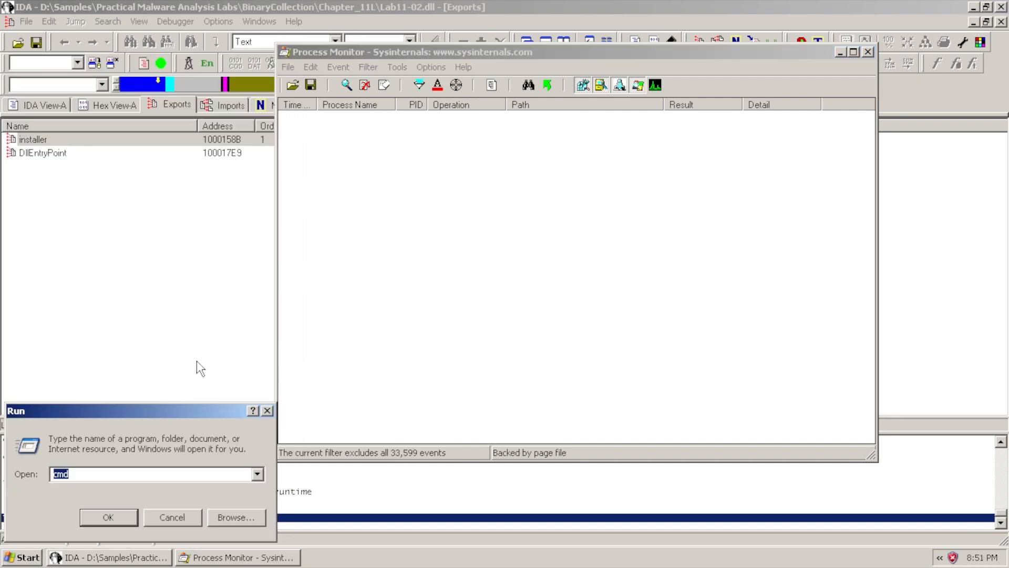
pyautogui.press('Return')
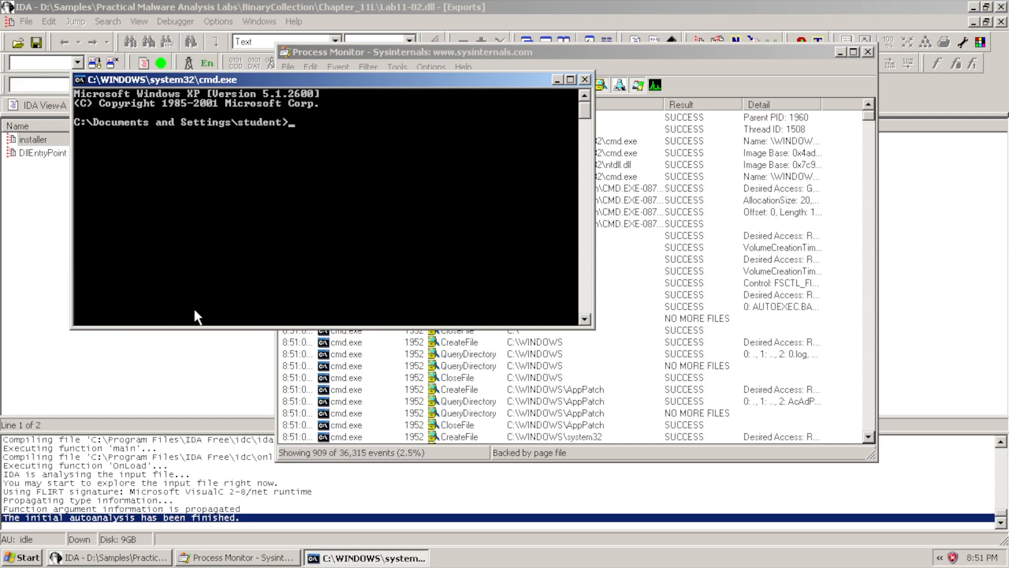
pyautogui.click(415, 53)
pyautogui.rightClick(326, 271)
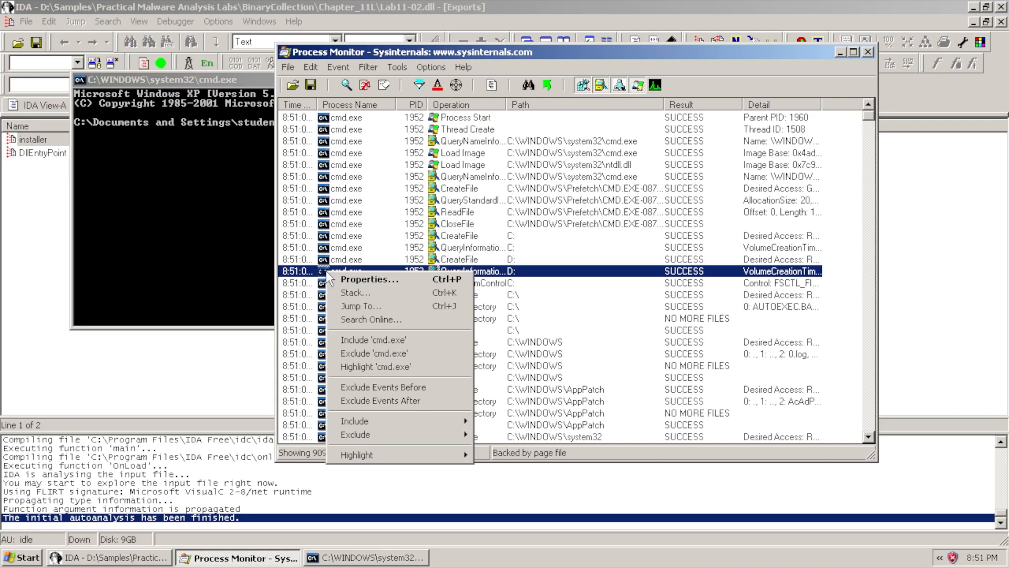
pyautogui.click(389, 354)
pyautogui.click(199, 82)
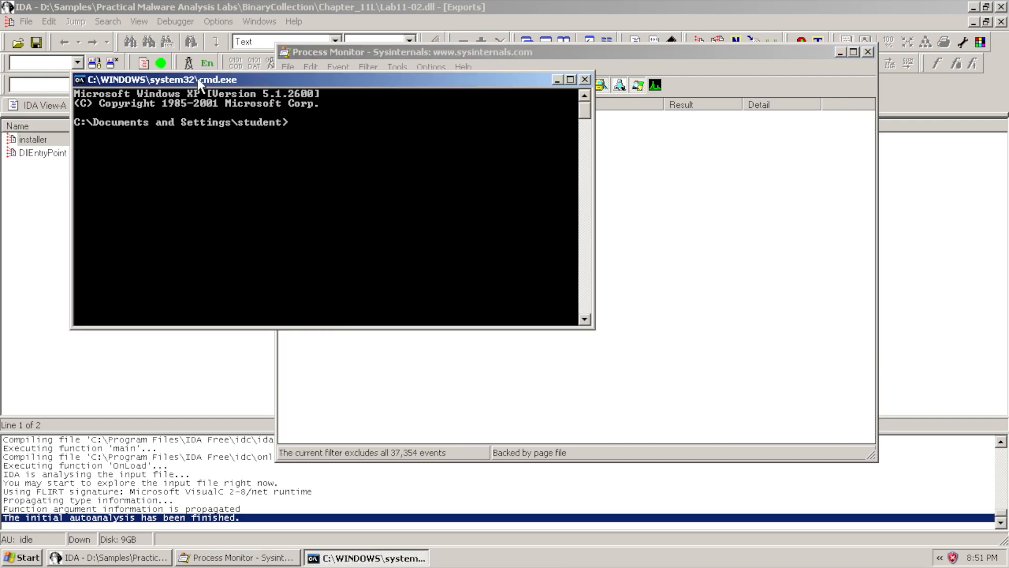
# Change directory to D:\Samples\Practical Malware Analysis Labs\BinaryCollection\Chapter_11L
pyautogui.write('cd /d d:\\Samples')
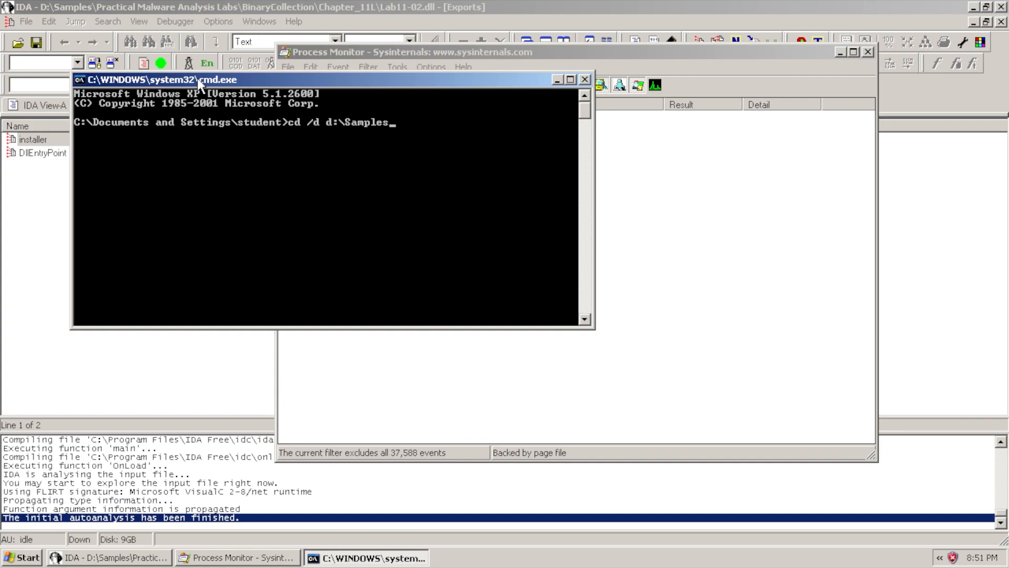
pyautogui.press('Return')
pyautogui.write('cd "Practical Malware Analysis Labs"')
pyautogui.press('Return')
pyautogui.write('cd BinaryCollection')
pyautogui.press('Return')
pyautogui.write('cd Chapter_10L')
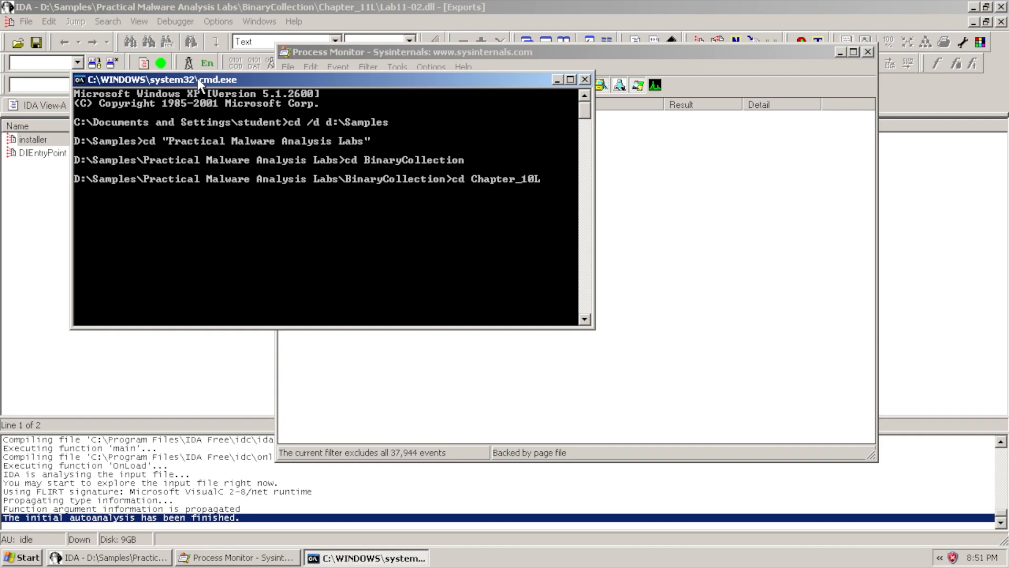
pyautogui.press('Tab')
pyautogui.press('Return')
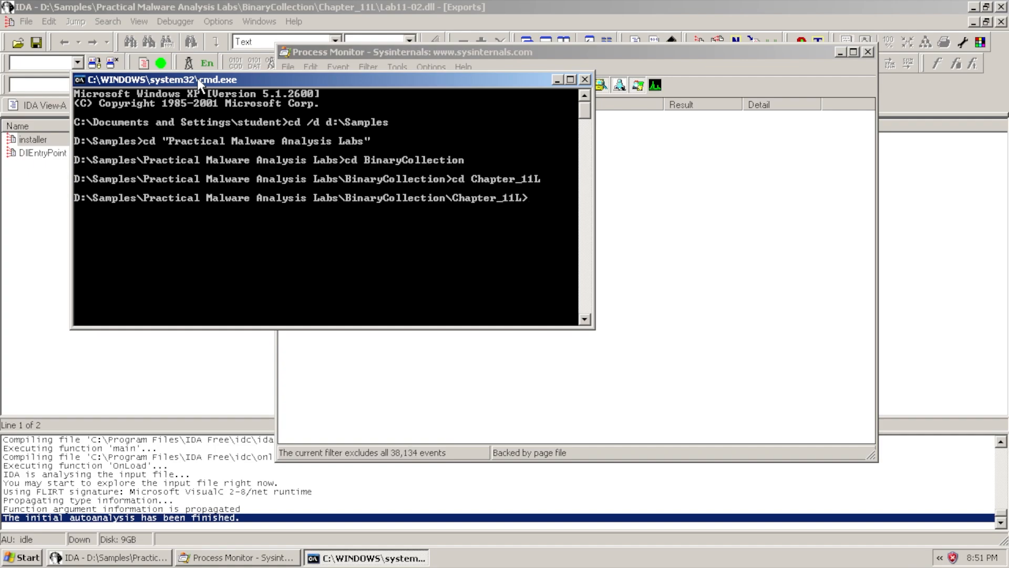
# List the Chapter_11L files with dir and tab-complete Lab11-02.dll at the prompt
pyautogui.write('dir')
pyautogui.press('Return')
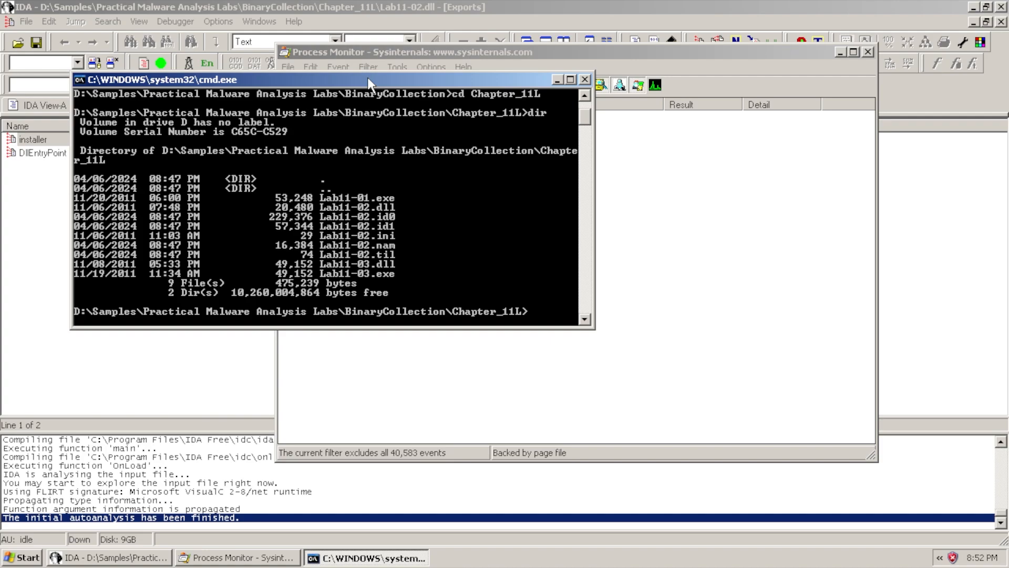
pyautogui.write('la')
pyautogui.press('Tab')
pyautogui.press('Tab')
# Open Lab11-02.dll in CFF Explorer from the console, then close CFF Explorer
pyautogui.press('Return')
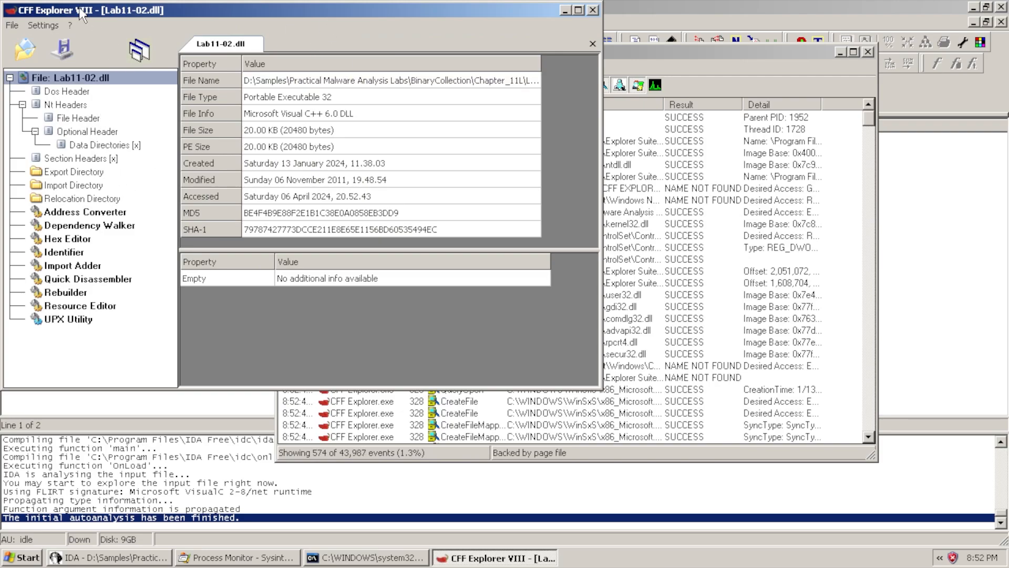
pyautogui.moveTo(78, 7); pyautogui.dragTo(182, 57)
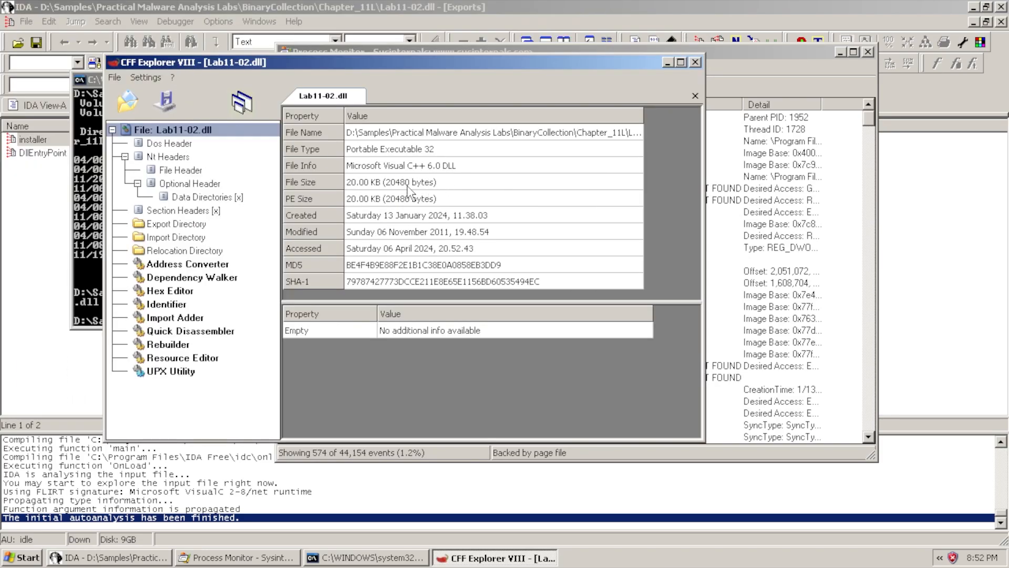
pyautogui.click(695, 62)
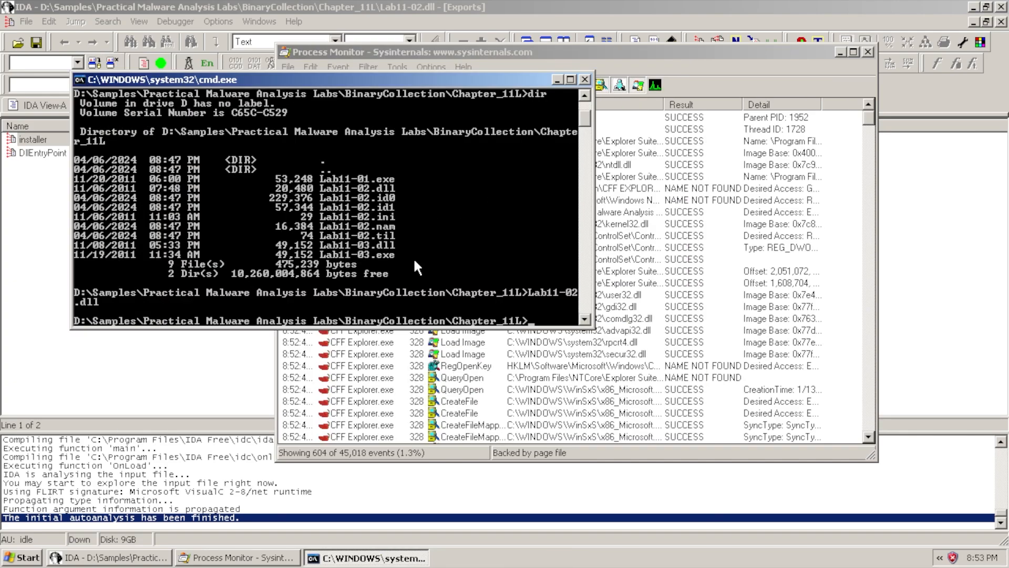
# Run rundll32.exe Lab11-02.dll,install to invoke the DLL's installer export
pyautogui.write('rundll32')
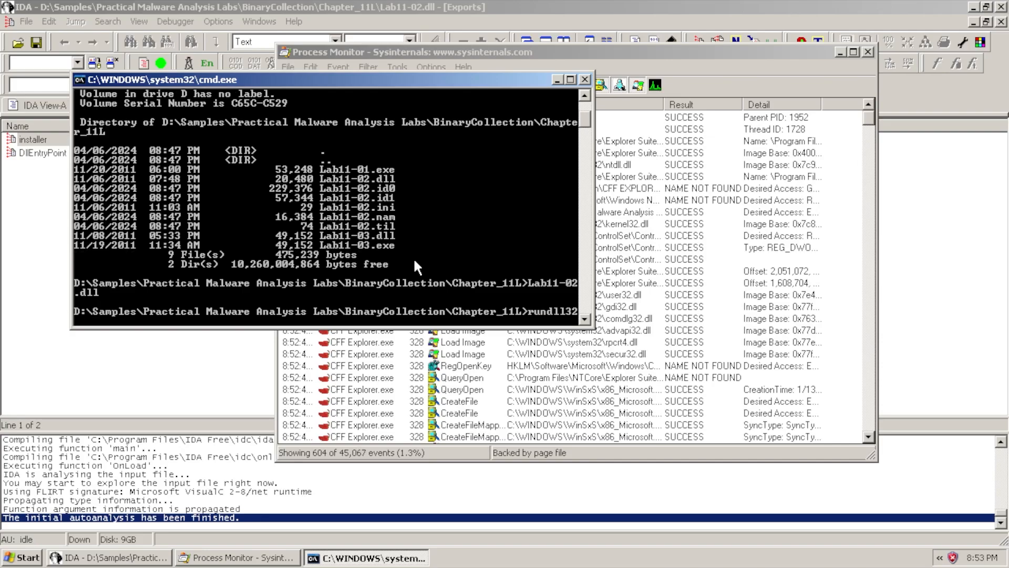
pyautogui.write('.exe Lab')
pyautogui.press('Tab')
pyautogui.press('Tab')
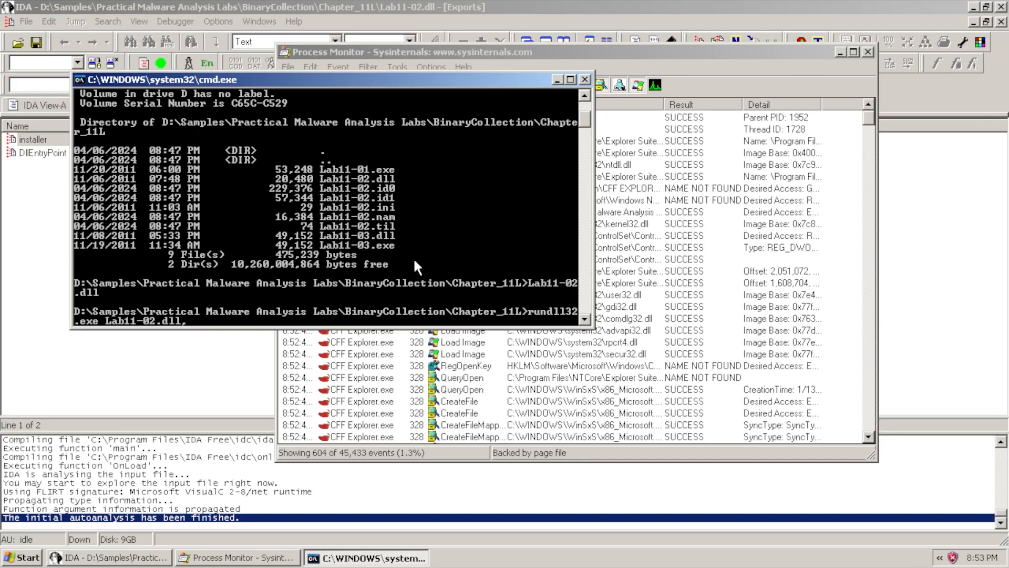
pyautogui.write(',installer')
pyautogui.press('Return')
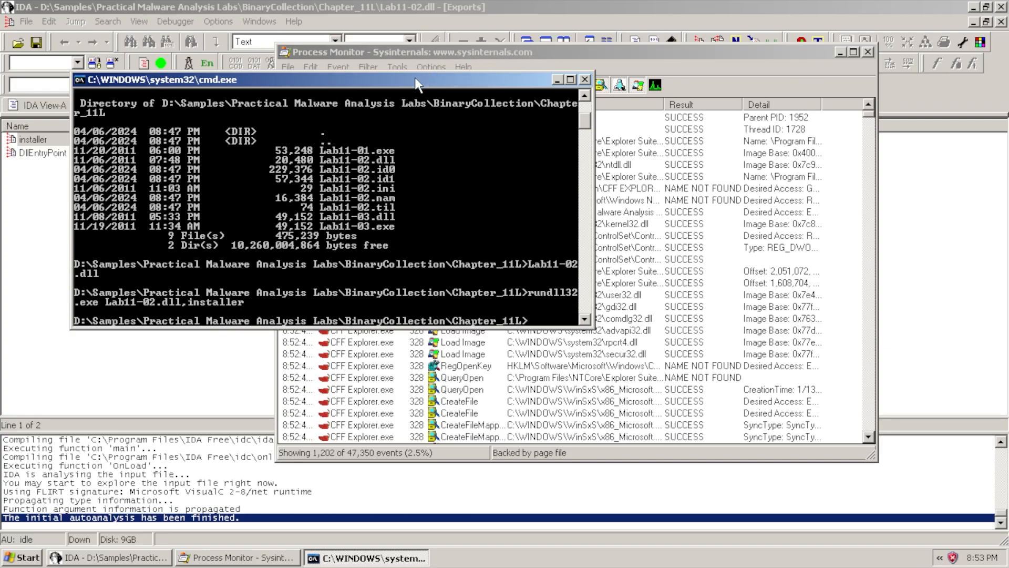
# Exclude CFF Explorer.exe events so only rundll32.exe activity remains
pyautogui.click(411, 51)
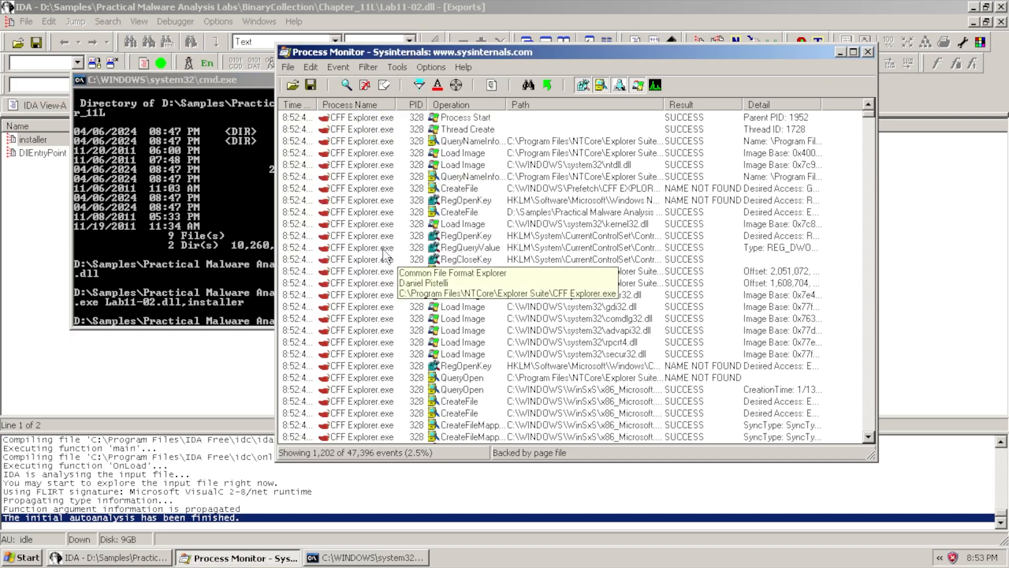
pyautogui.rightClick(342, 204)
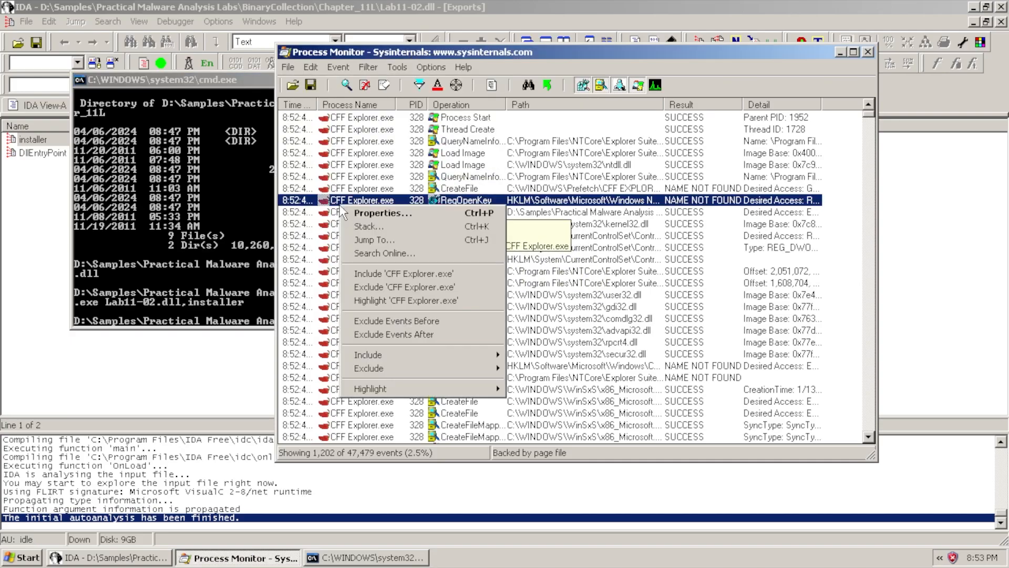
pyautogui.click(405, 287)
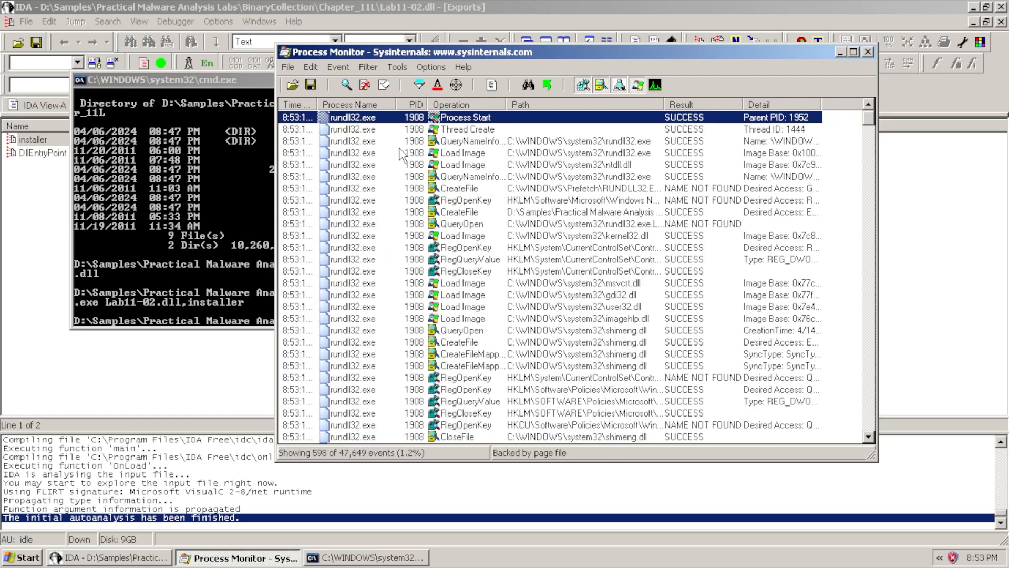
pyautogui.scroll(-20, 480, 303)
pyautogui.scroll(-12, 480, 304)
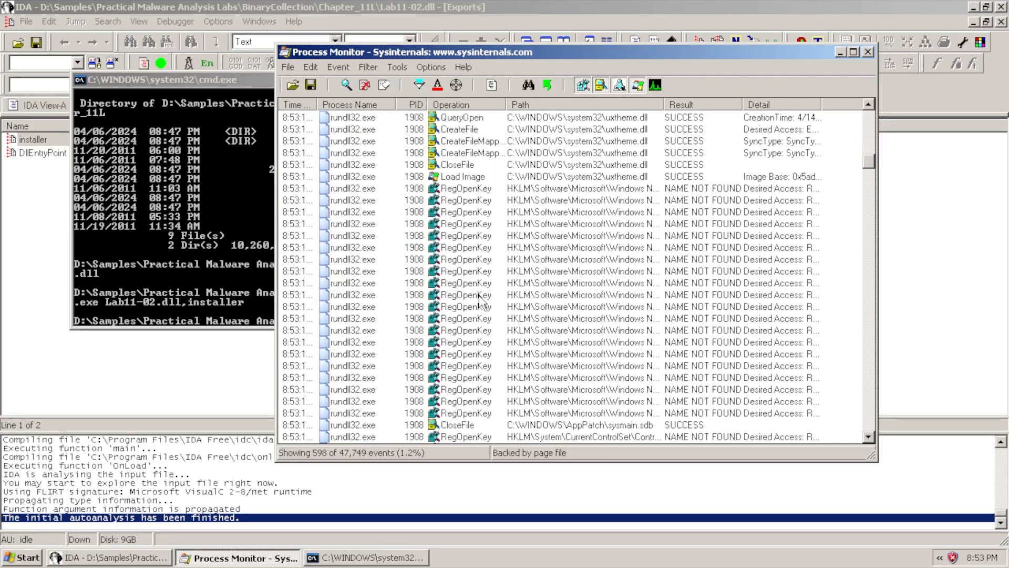
# Find and select the AppInit_DLLs RegSetValue event, widening the Path column to read it
pyautogui.moveTo(868, 179); pyautogui.dragTo(872, 109)
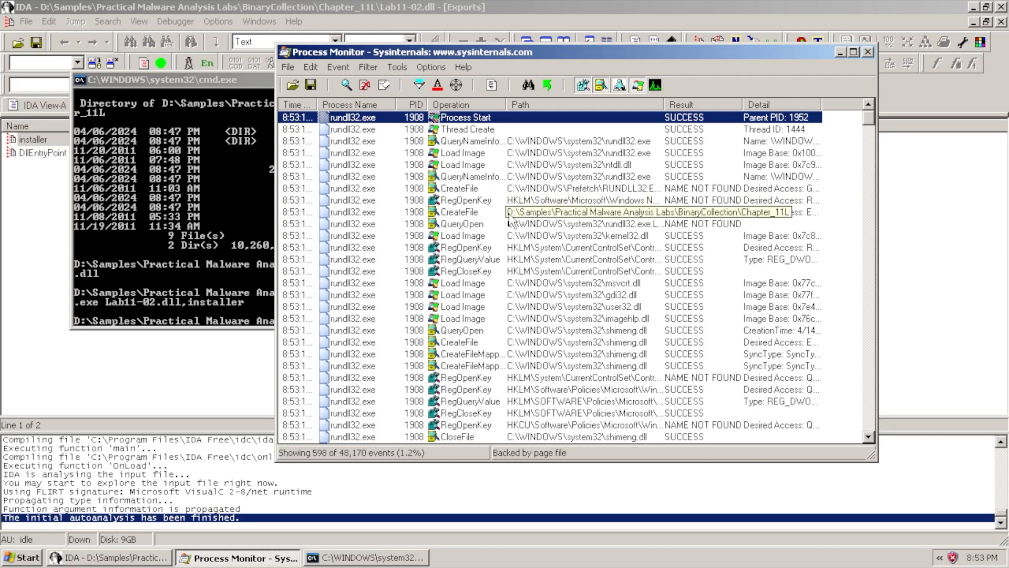
pyautogui.scroll(-1, 513, 328)
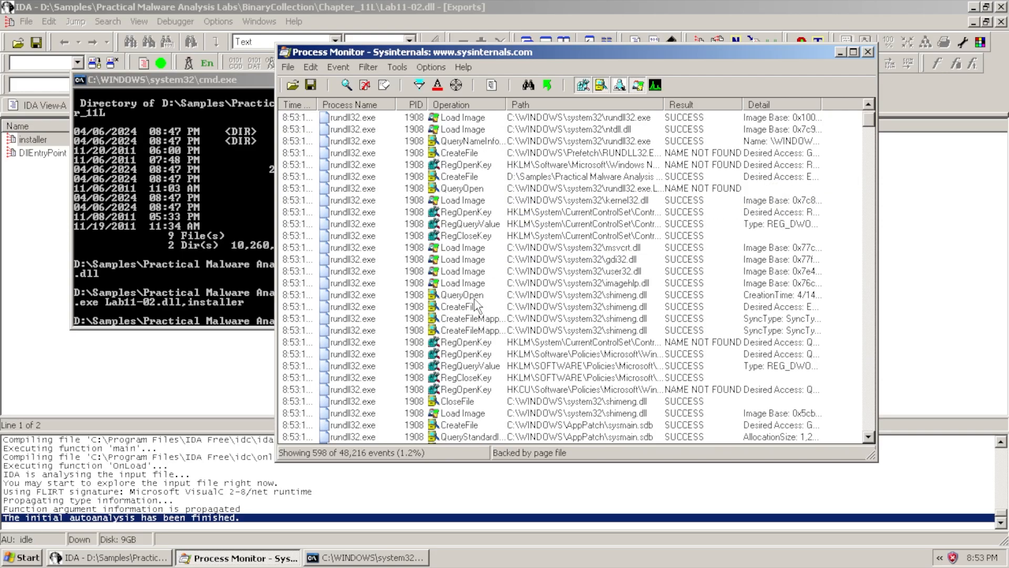
pyautogui.scroll(-8, 468, 312)
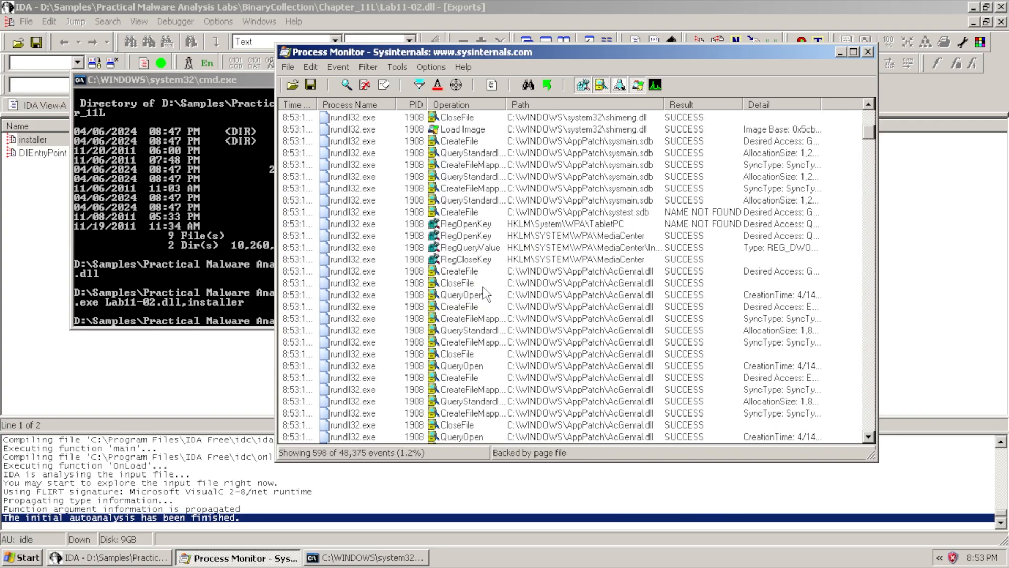
pyautogui.scroll(-15, 486, 274)
pyautogui.scroll(-10, 487, 291)
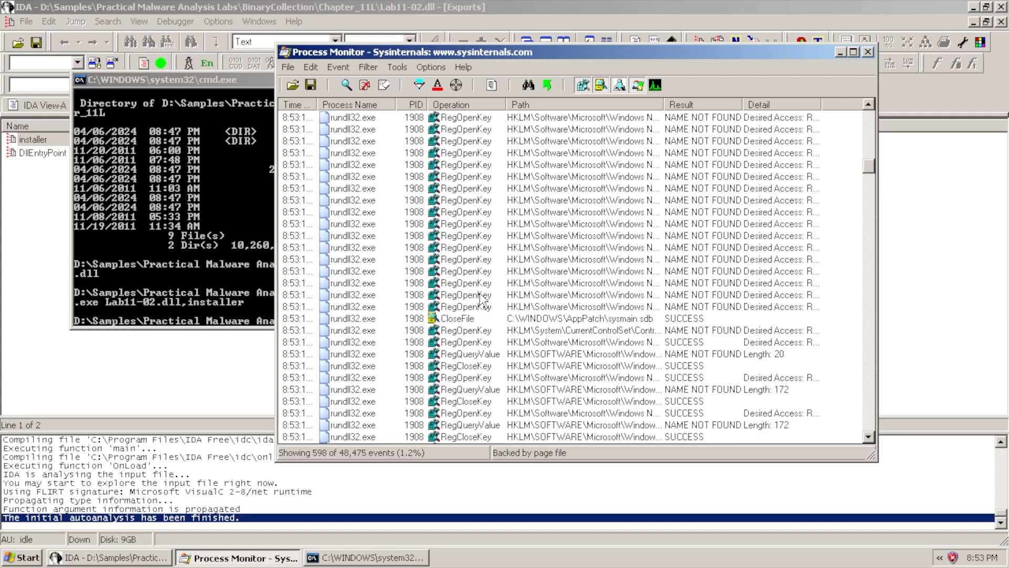
pyautogui.scroll(-10, 482, 289)
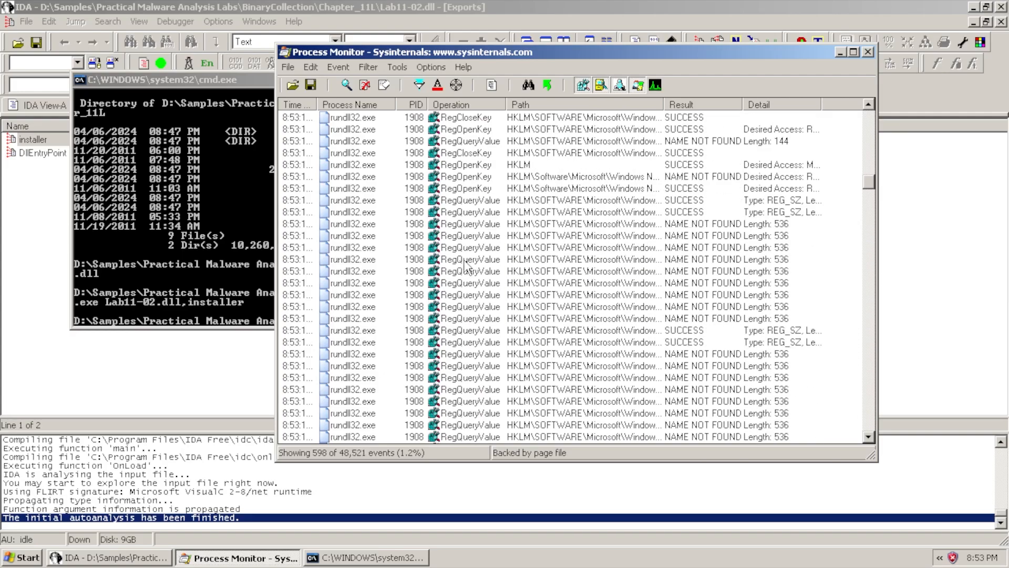
pyautogui.scroll(-4, 485, 315)
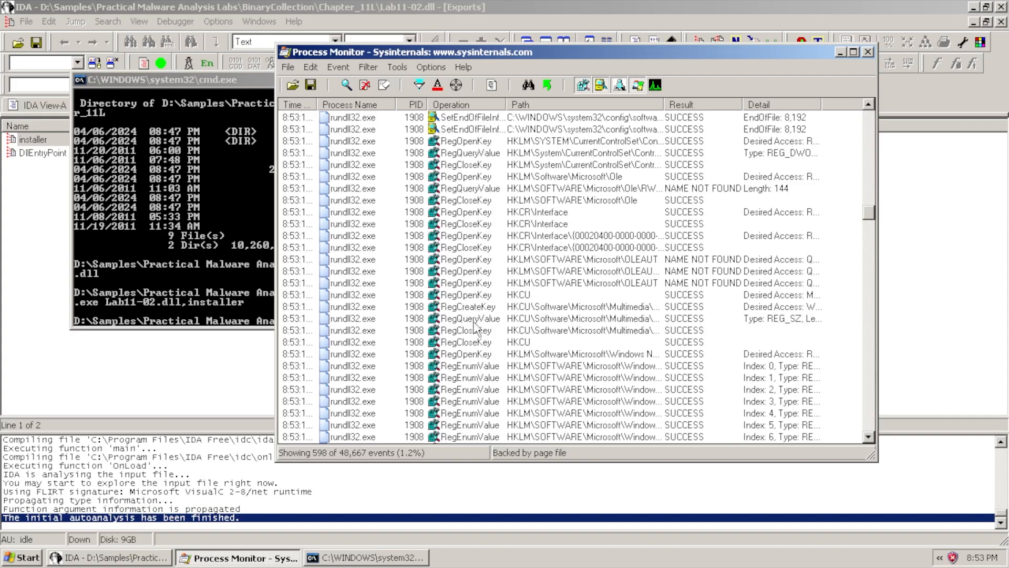
pyautogui.scroll(-13, 473, 339)
pyautogui.scroll(-15, 473, 339)
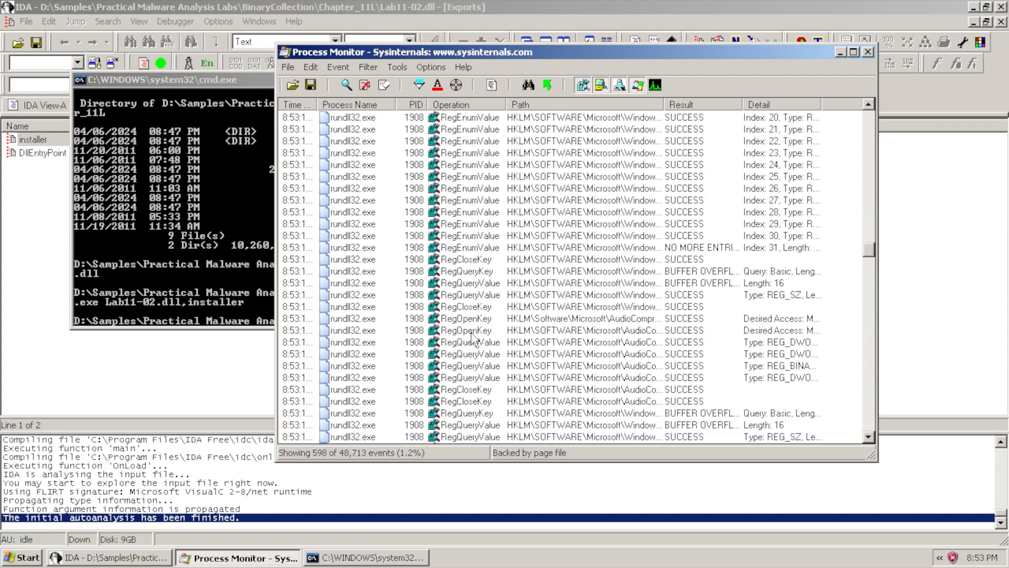
pyautogui.scroll(-15, 526, 362)
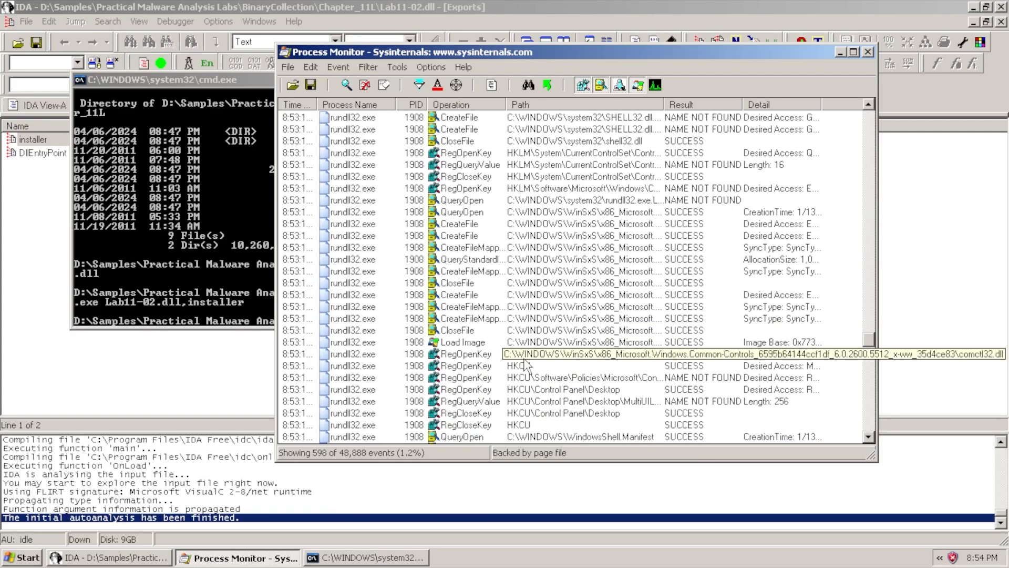
pyautogui.scroll(-10, 520, 362)
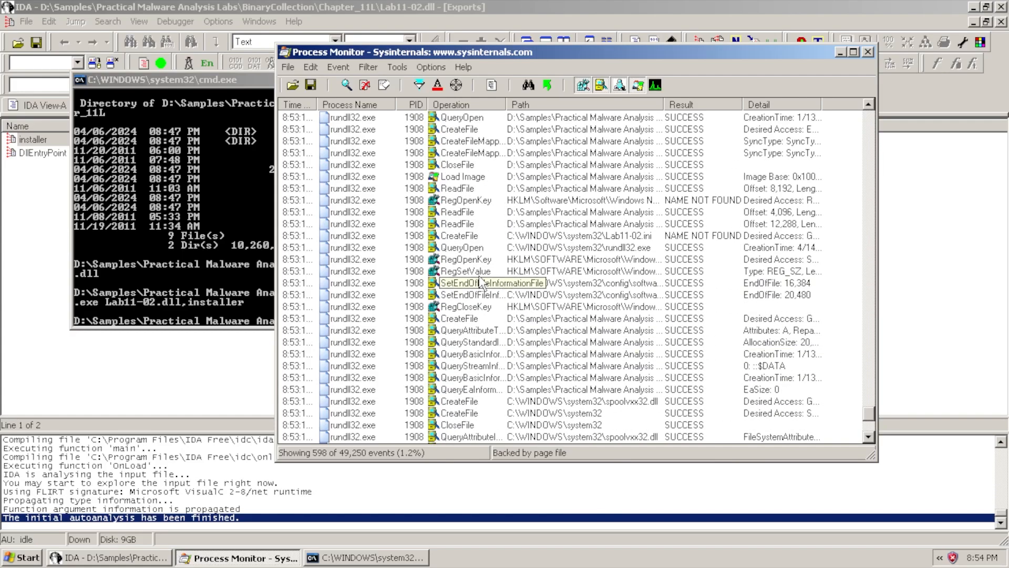
pyautogui.click(481, 271)
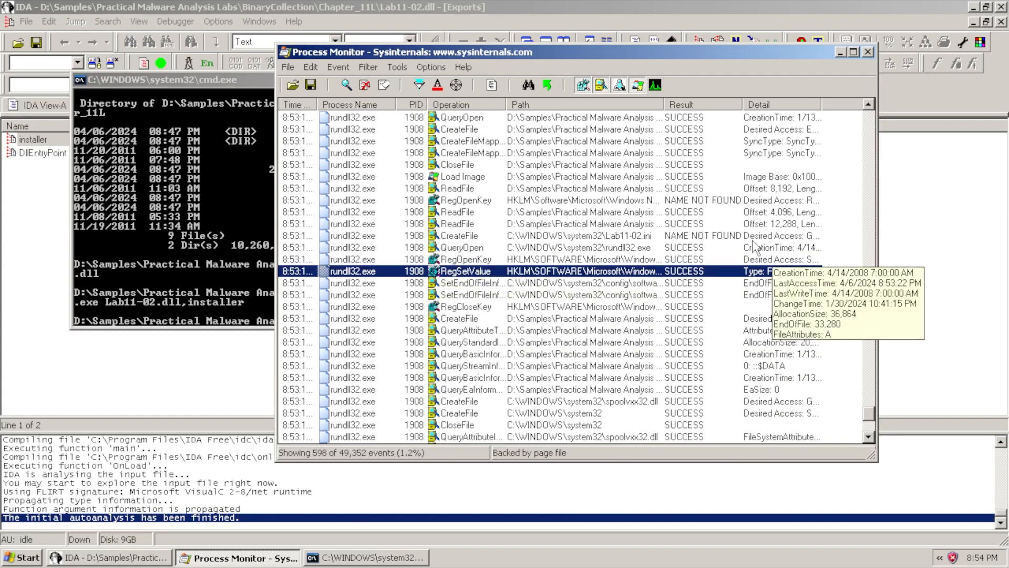
pyautogui.moveTo(662, 107); pyautogui.dragTo(845, 110)
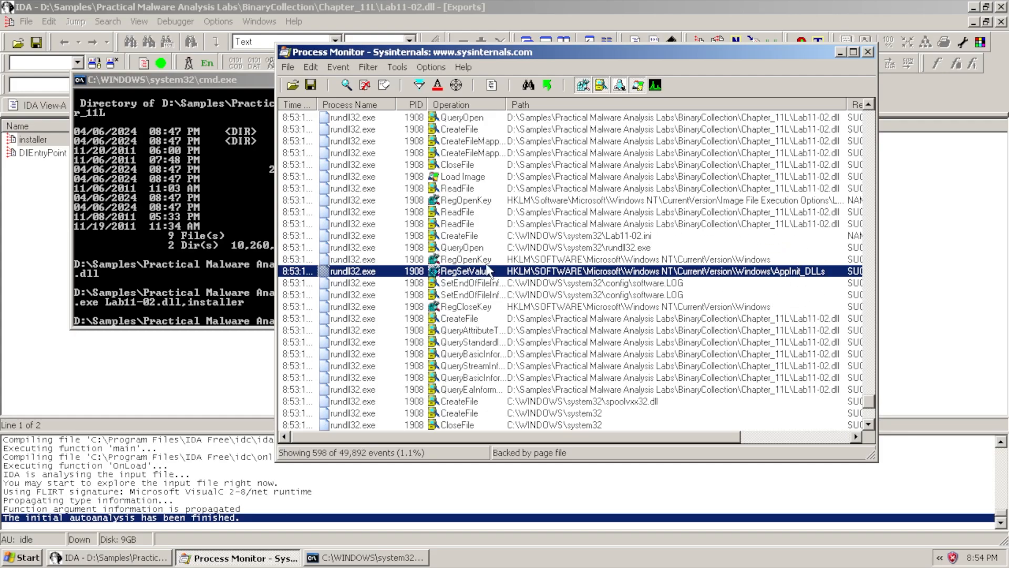
# Scroll right and widen the Detail column to show REG_SZ data spoolvxx32.dll
pyautogui.moveTo(591, 436); pyautogui.dragTo(703, 440)
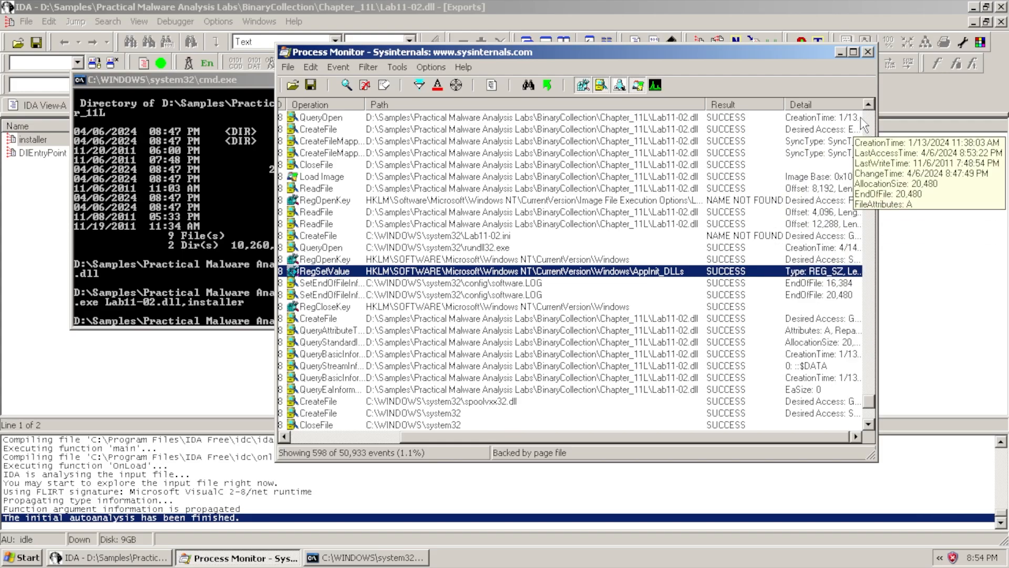
pyautogui.moveTo(863, 105); pyautogui.dragTo(939, 110)
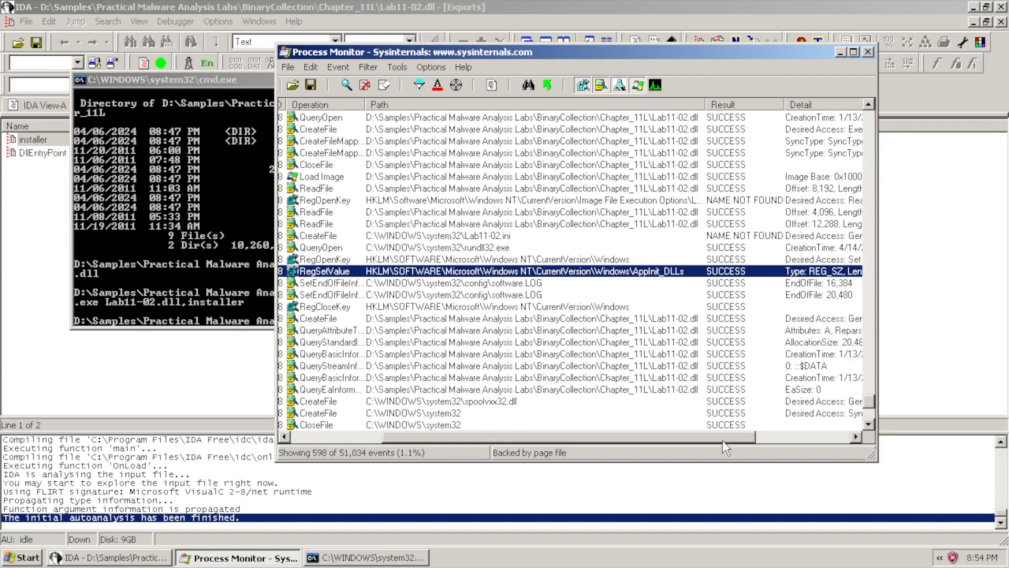
pyautogui.moveTo(722, 440); pyautogui.dragTo(840, 441)
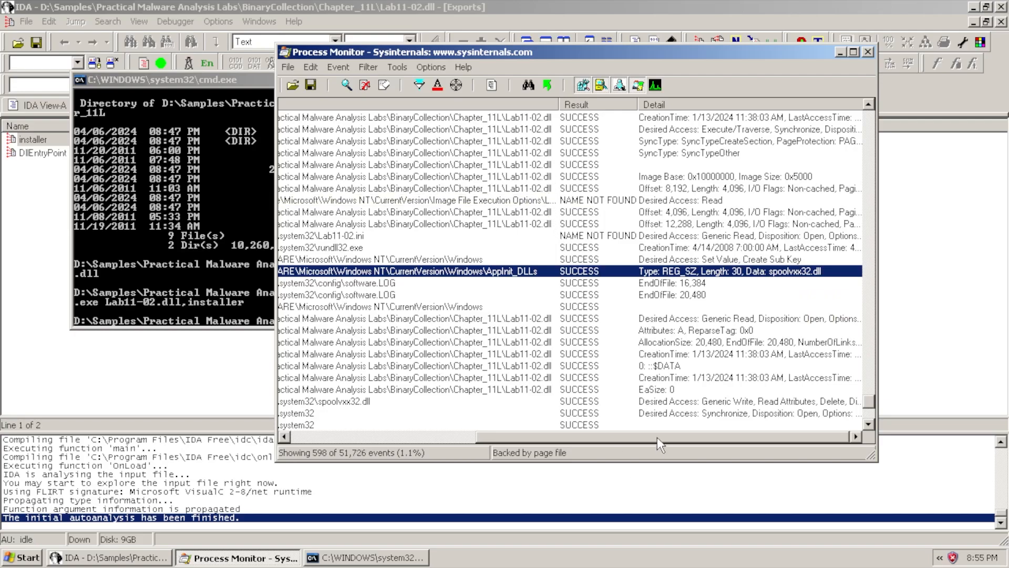
pyautogui.moveTo(657, 437); pyautogui.dragTo(656, 437)
# Search the Process Monitor events for 'spo' to reach the first spoolvxx32.dll event
pyautogui.hotkey('ctrl', 'f')
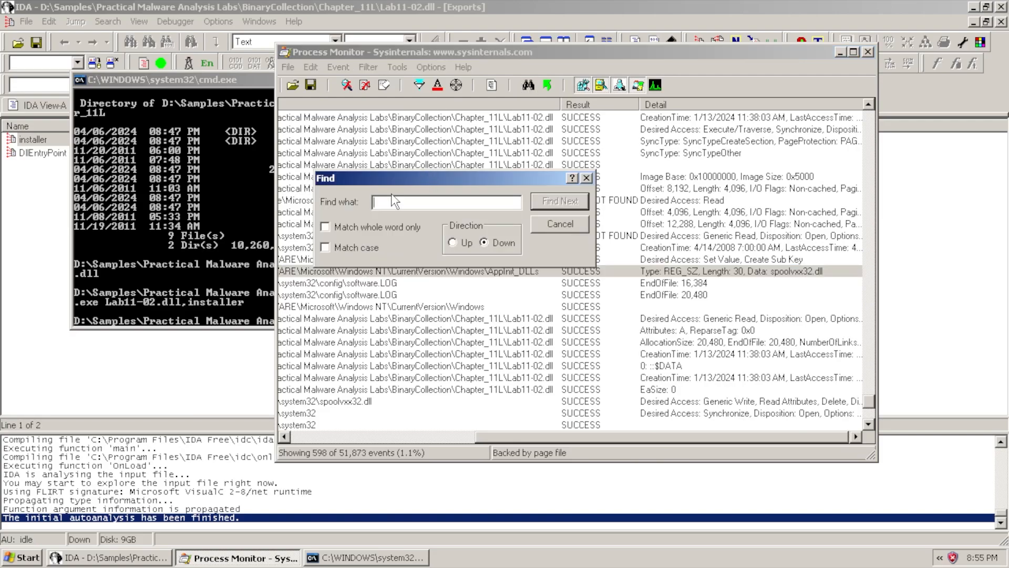
pyautogui.write('spoolvxx32.dll')
pyautogui.click(569, 202)
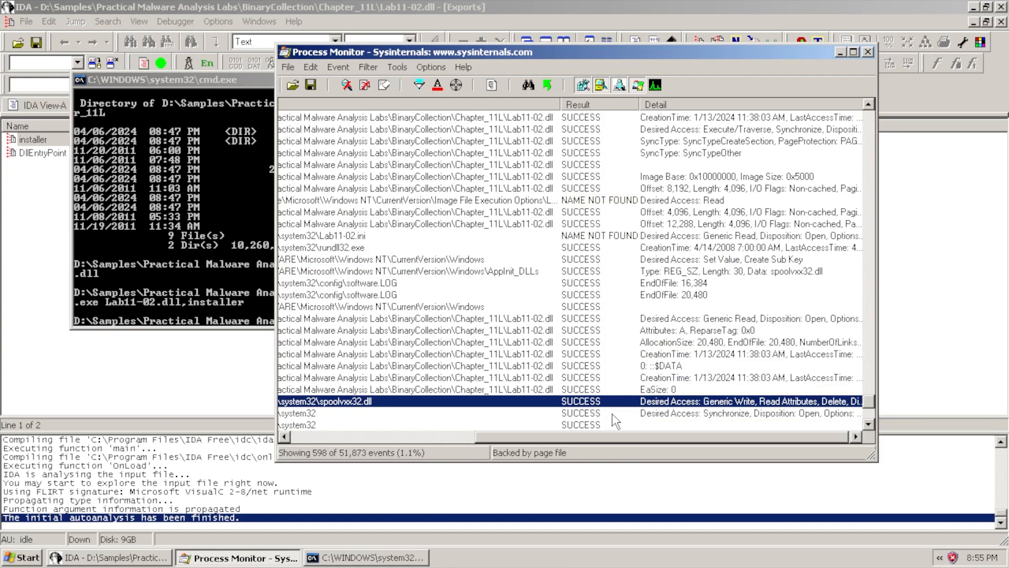
pyautogui.moveTo(600, 435); pyautogui.dragTo(416, 436)
pyautogui.scroll(-2, 476, 381)
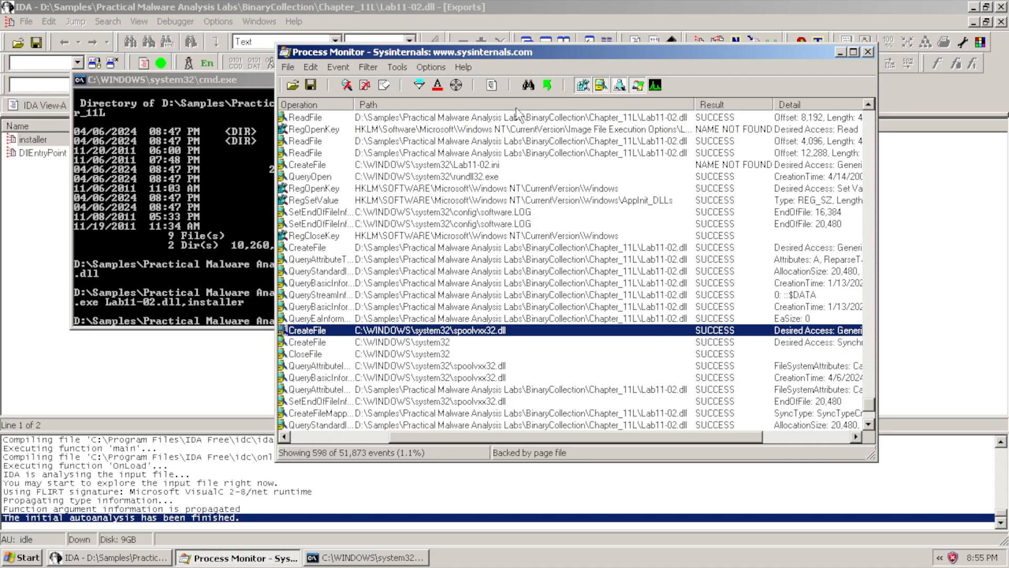
# Find the next spoolvxx32.dll event, widen the Operation column, and select the WriteFile creating C:\WINDOWS\system32\spoolvxx32.dll
pyautogui.hotkey('ctrl', 'f')
pyautogui.click(559, 202)
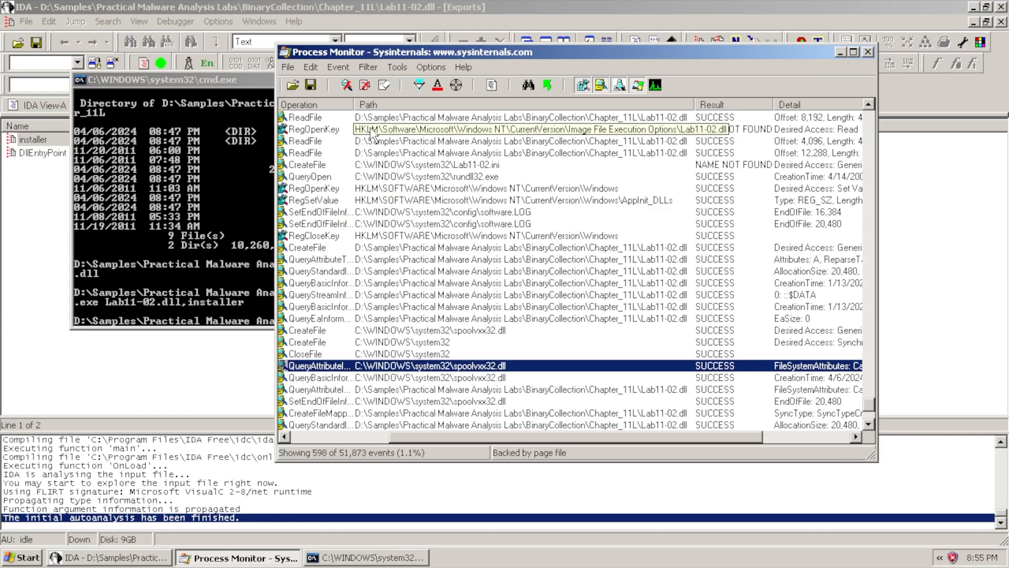
pyautogui.moveTo(354, 104); pyautogui.dragTo(392, 104)
pyautogui.scroll(-1, 396, 341)
pyautogui.click(320, 311)
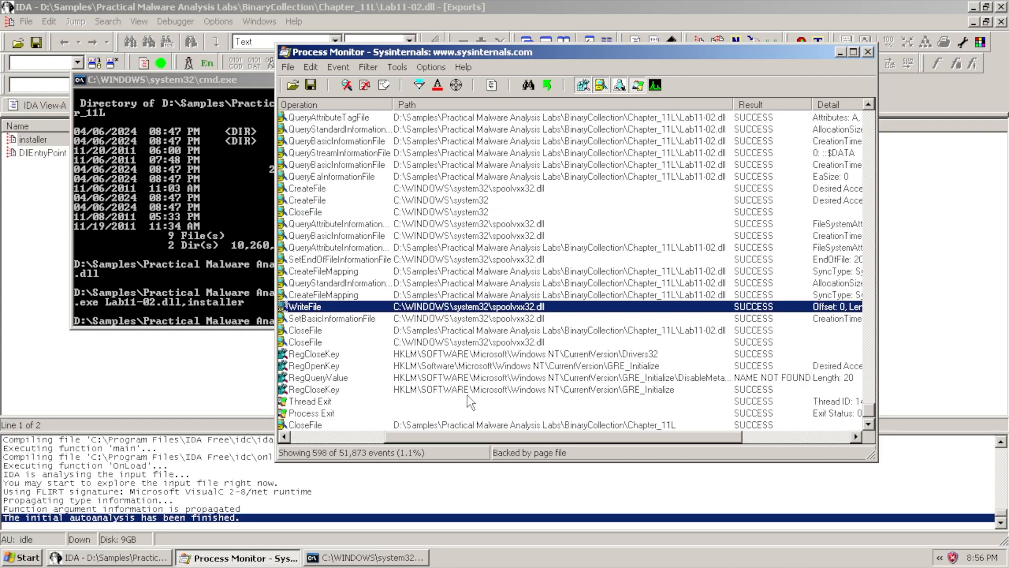
pyautogui.moveTo(448, 436); pyautogui.dragTo(356, 437)
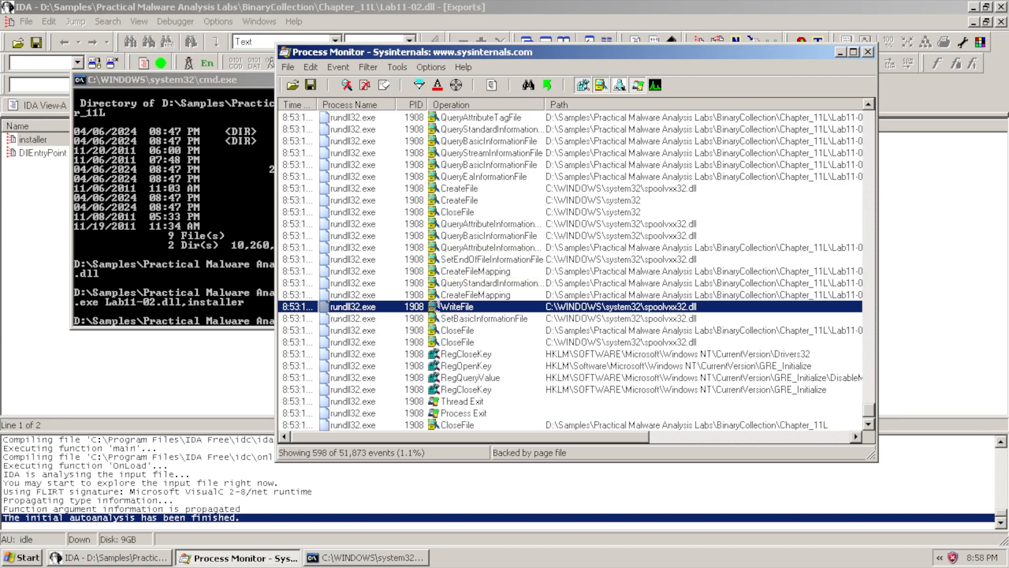
pyautogui.moveTo(610, 437); pyautogui.dragTo(658, 437)
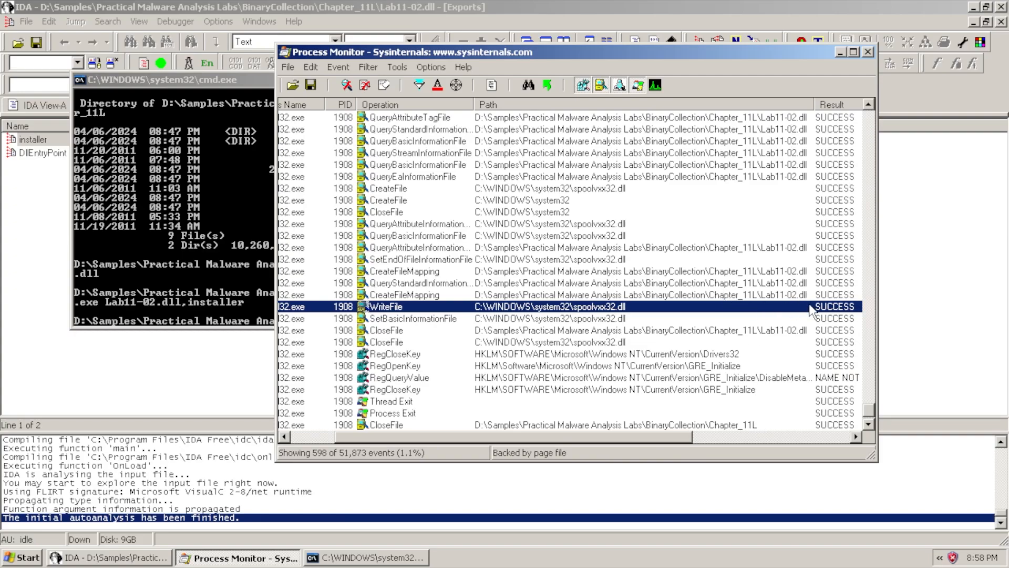
pyautogui.moveTo(501, 437); pyautogui.dragTo(459, 437)
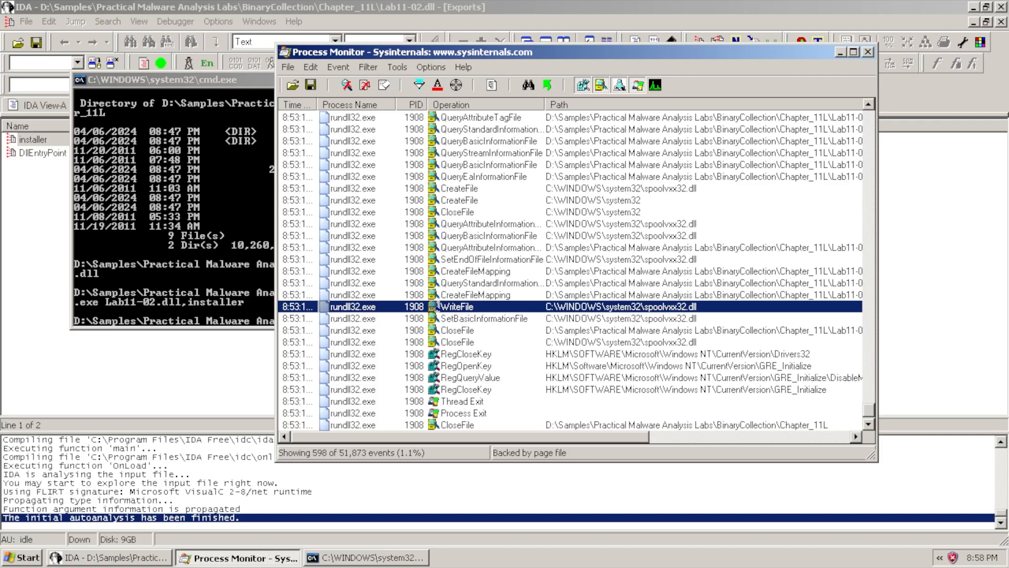
pyautogui.scroll(2, 570, 270)
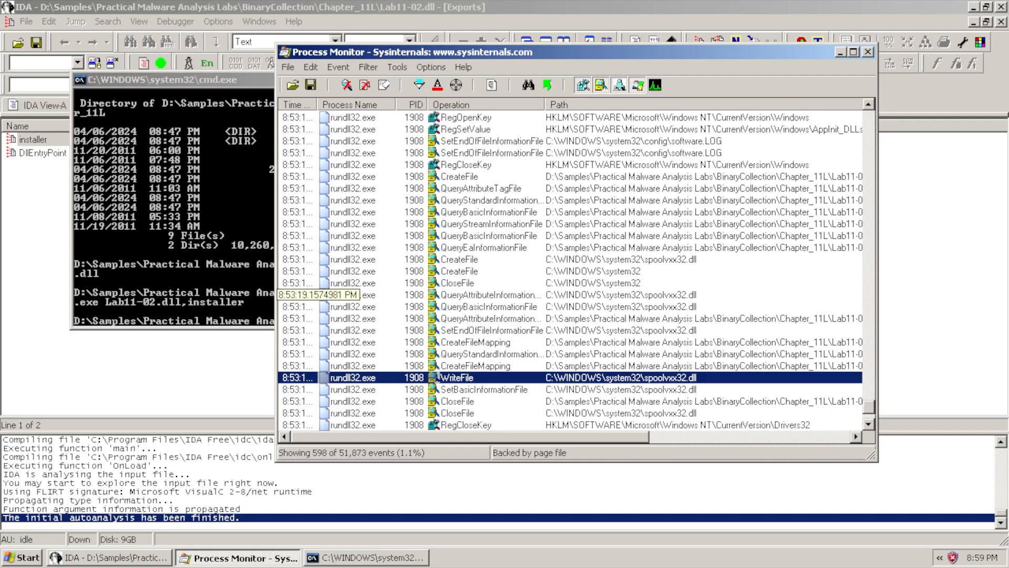
# From IDA's Strings list, jump to \Lab11-02.ini at .data:10003150 and highlight aLab1102_ini
pyautogui.click(161, 359)
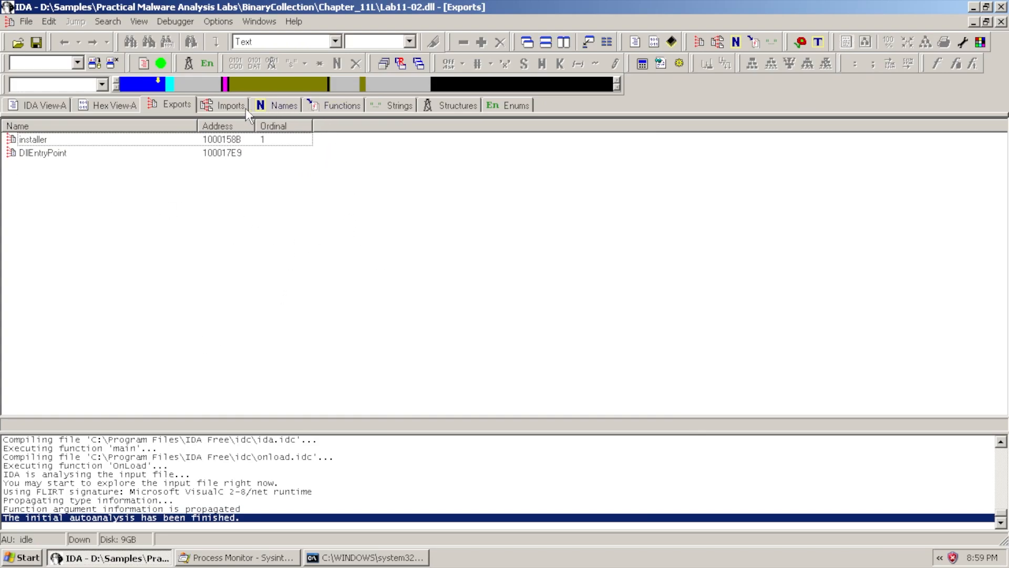
pyautogui.click(377, 107)
pyautogui.scroll(-10, 233, 337)
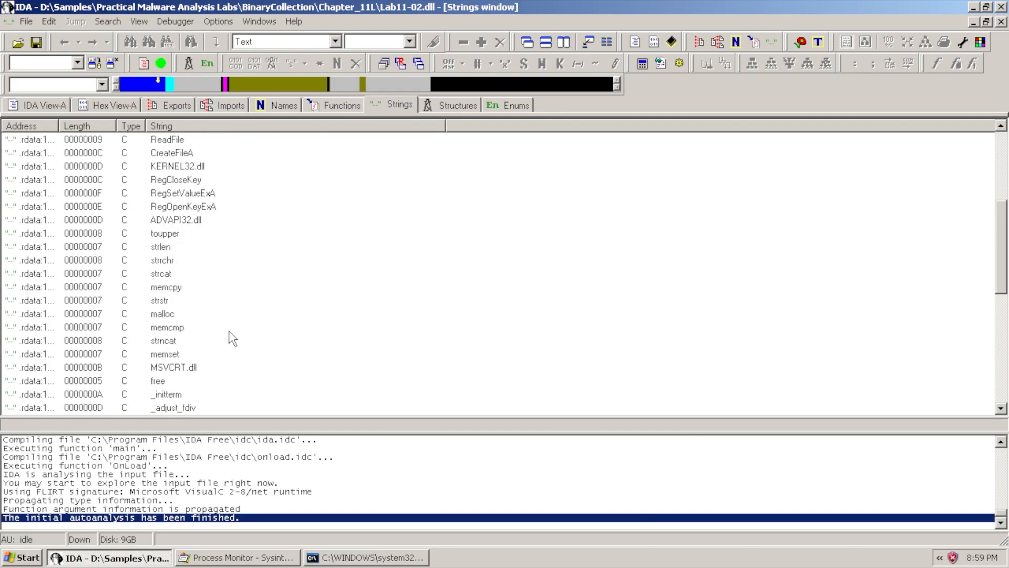
pyautogui.click(176, 409)
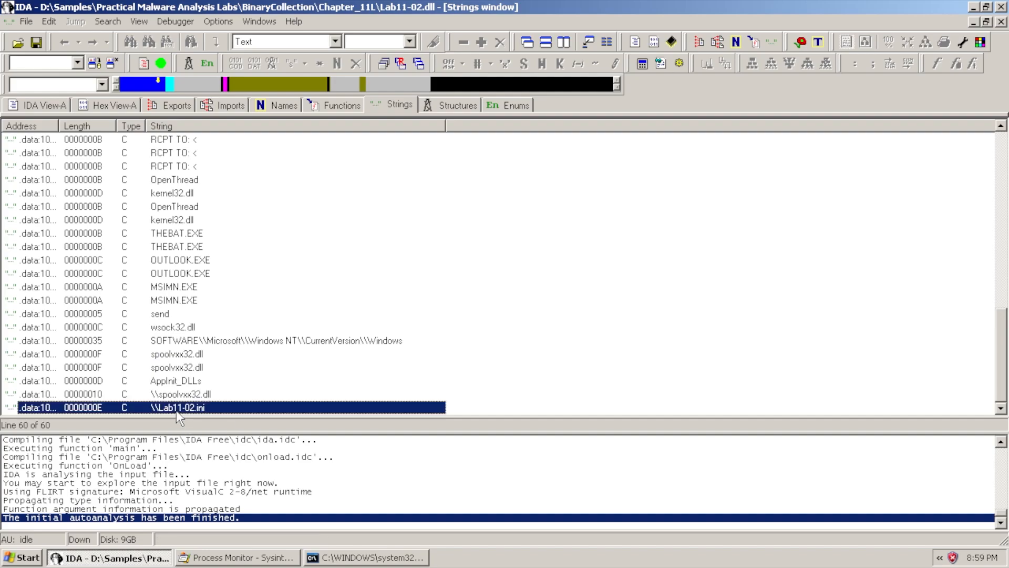
pyautogui.rightClick(187, 410)
pyautogui.doubleClick(174, 410)
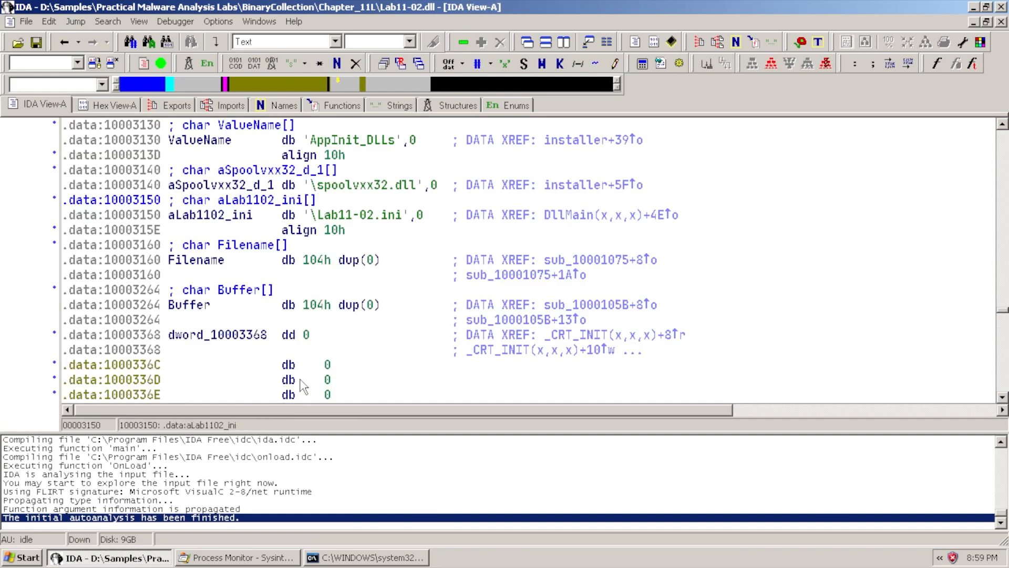
pyautogui.click(226, 215)
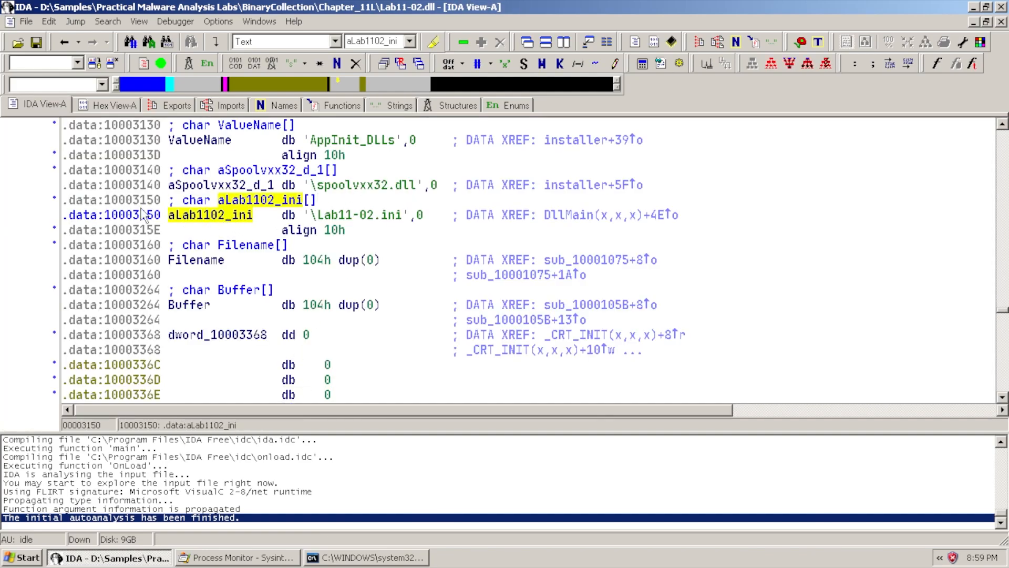
# Follow the aLab1102_ini cross-reference to DllMain+4E at .text:1000165E
pyautogui.rightClick(206, 216)
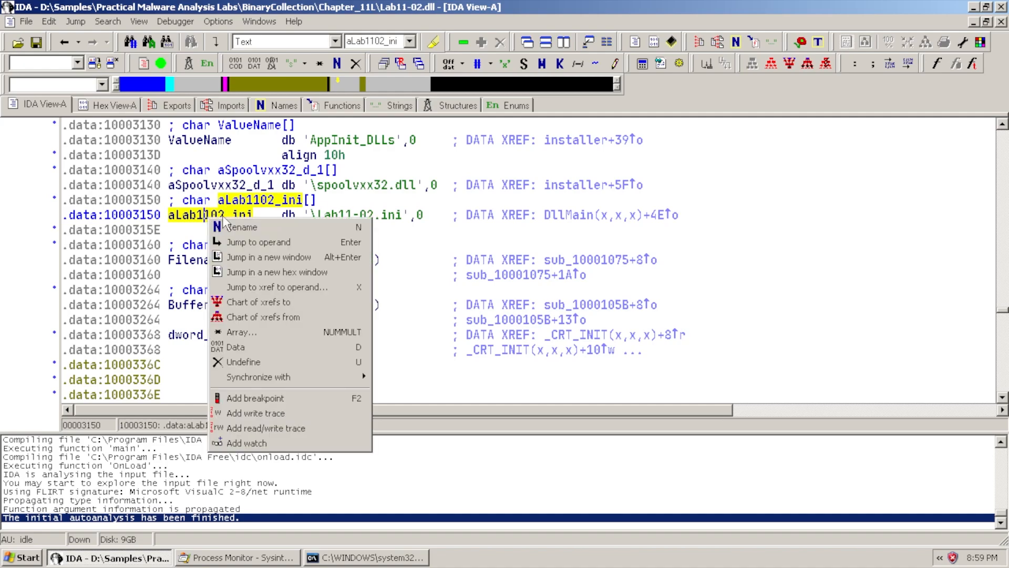
pyautogui.click(293, 288)
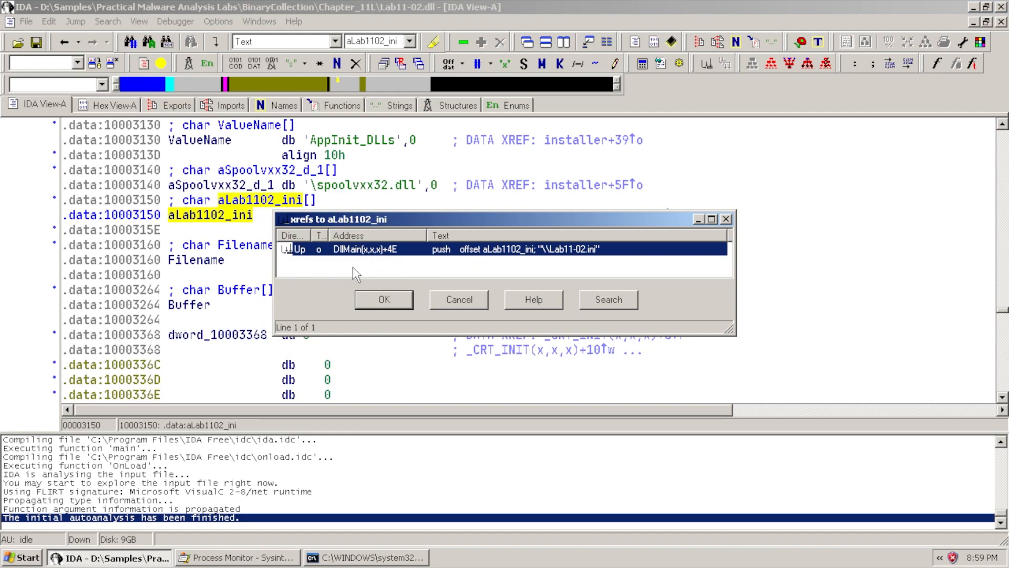
pyautogui.doubleClick(372, 255)
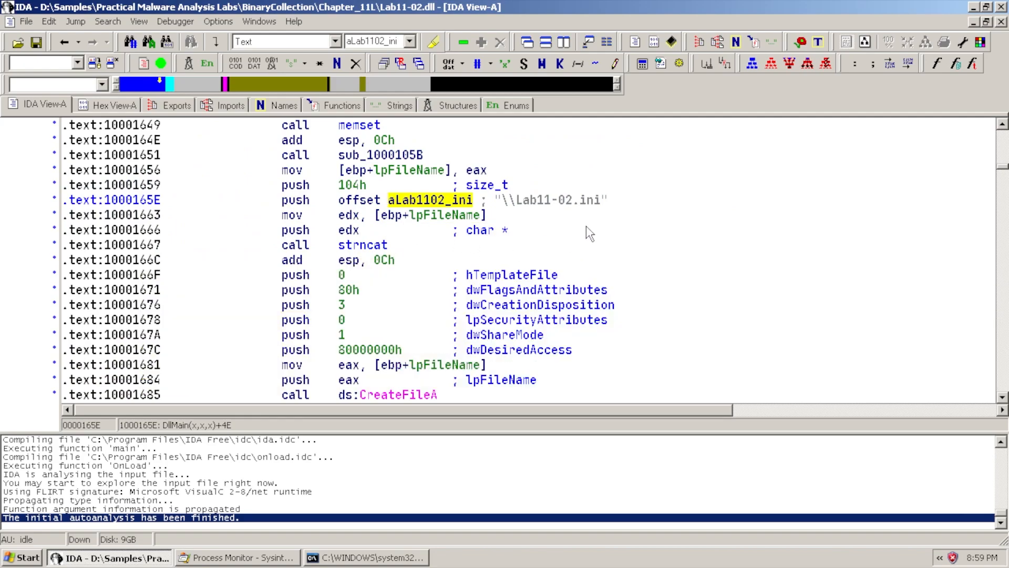
pyautogui.click(550, 201)
pyautogui.scroll(-1, 551, 205)
pyautogui.scroll(-3, 566, 166)
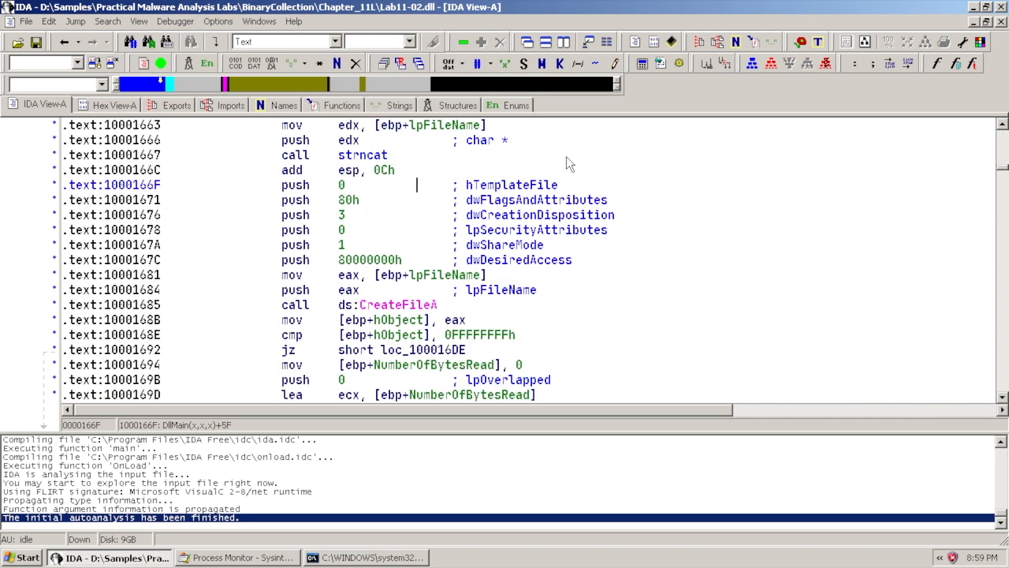
pyautogui.scroll(-1, 504, 229)
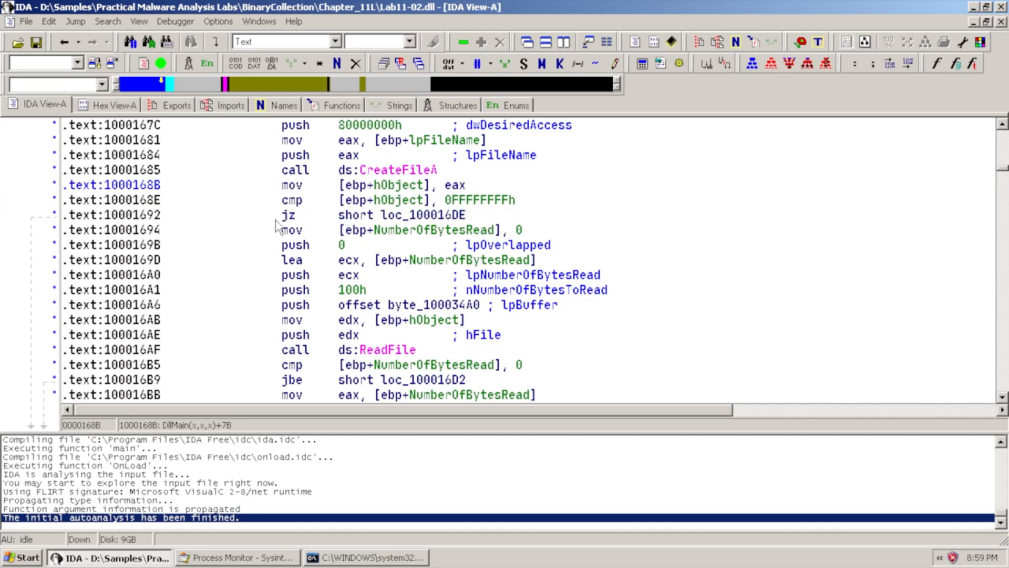
pyautogui.click(410, 214)
pyautogui.scroll(-5, 500, 276)
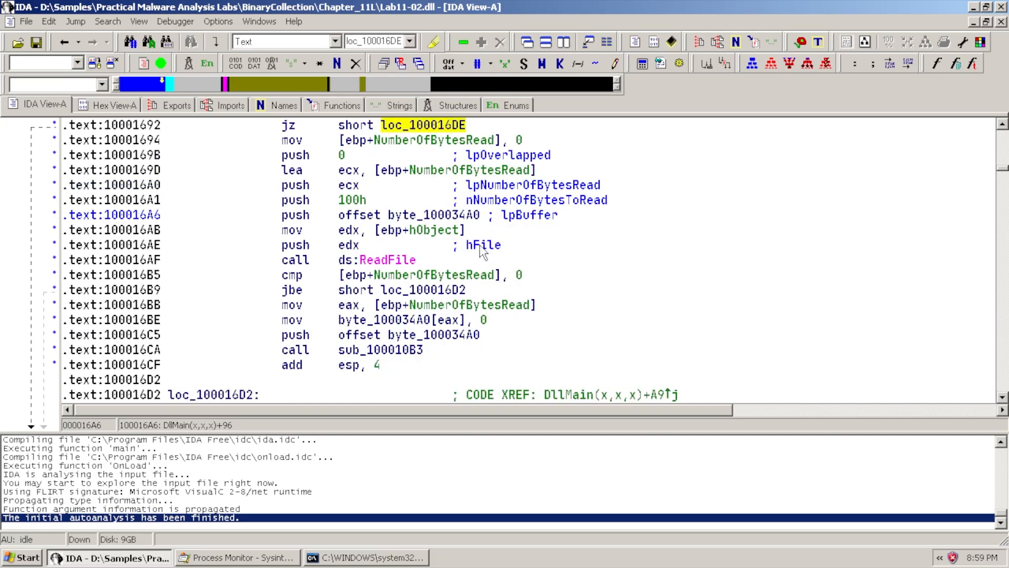
pyautogui.scroll(-1, 463, 310)
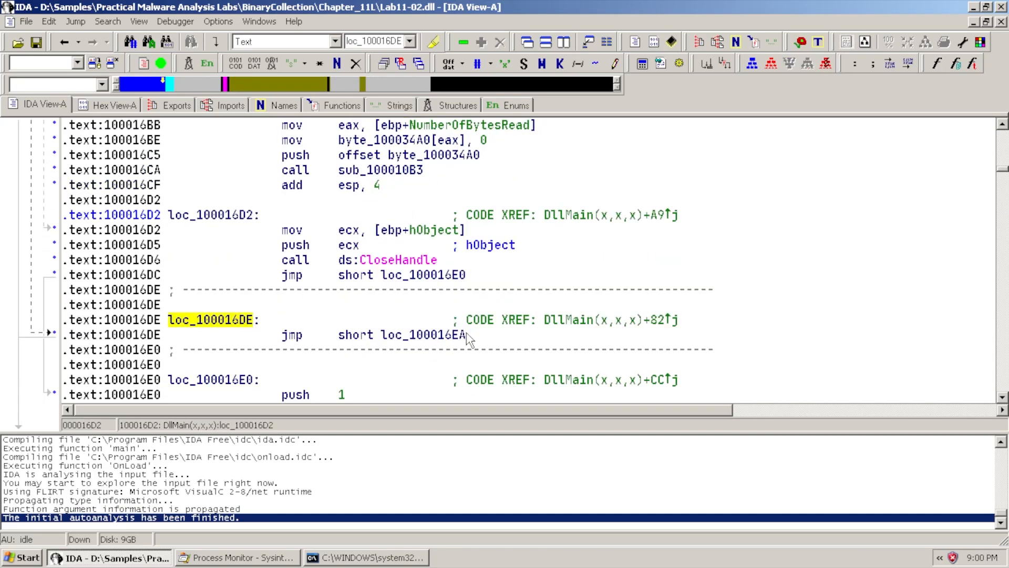
pyautogui.scroll(3, 439, 220)
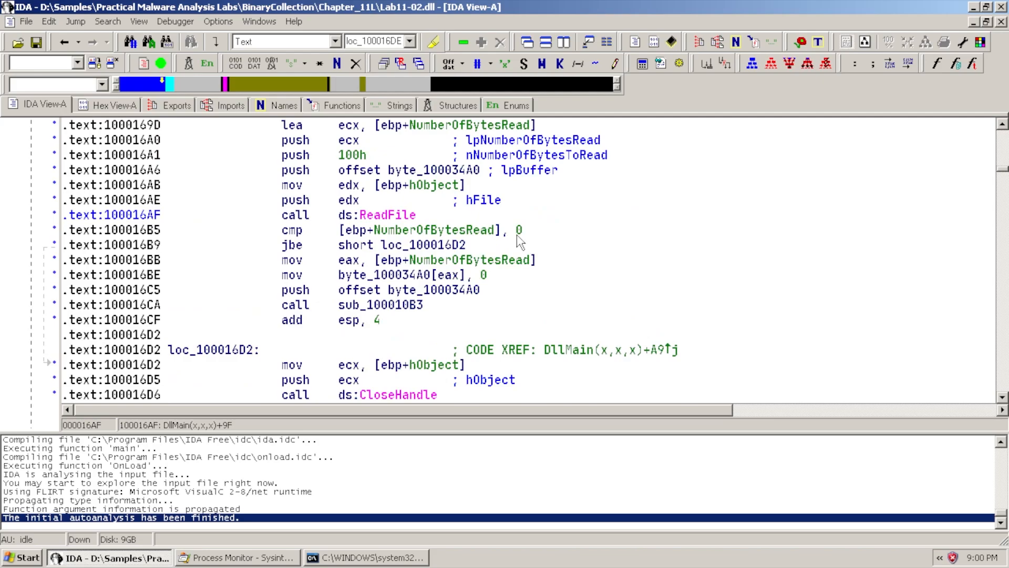
pyautogui.scroll(3, 500, 234)
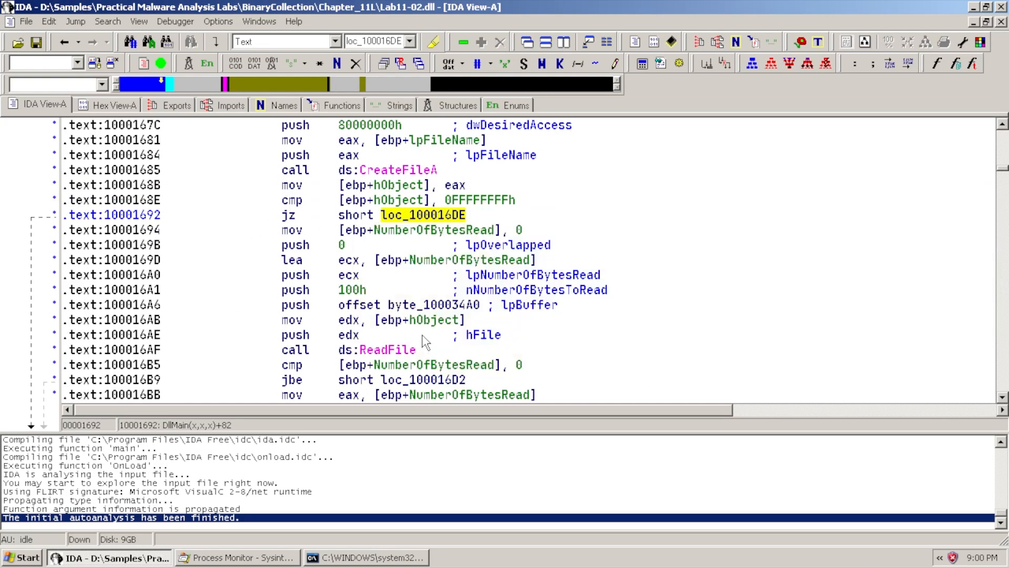
pyautogui.scroll(-2, 555, 319)
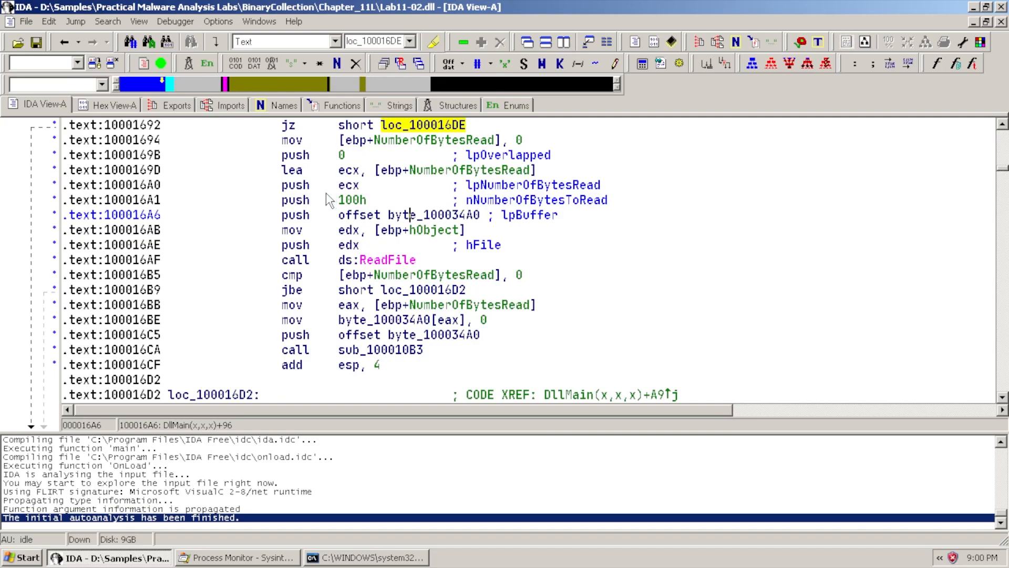
pyautogui.moveTo(385, 268)
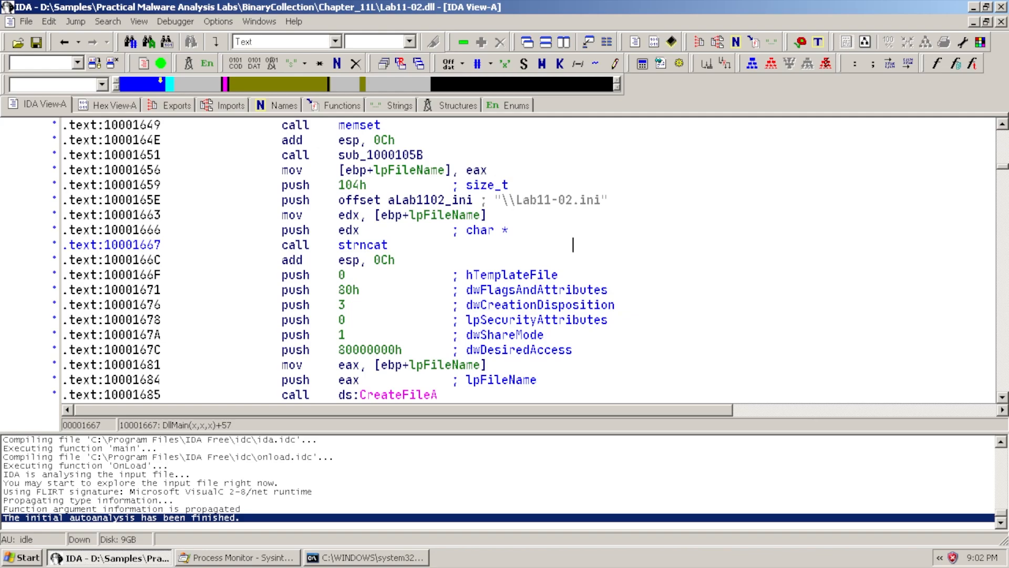
pyautogui.scroll(-2, 525, 260)
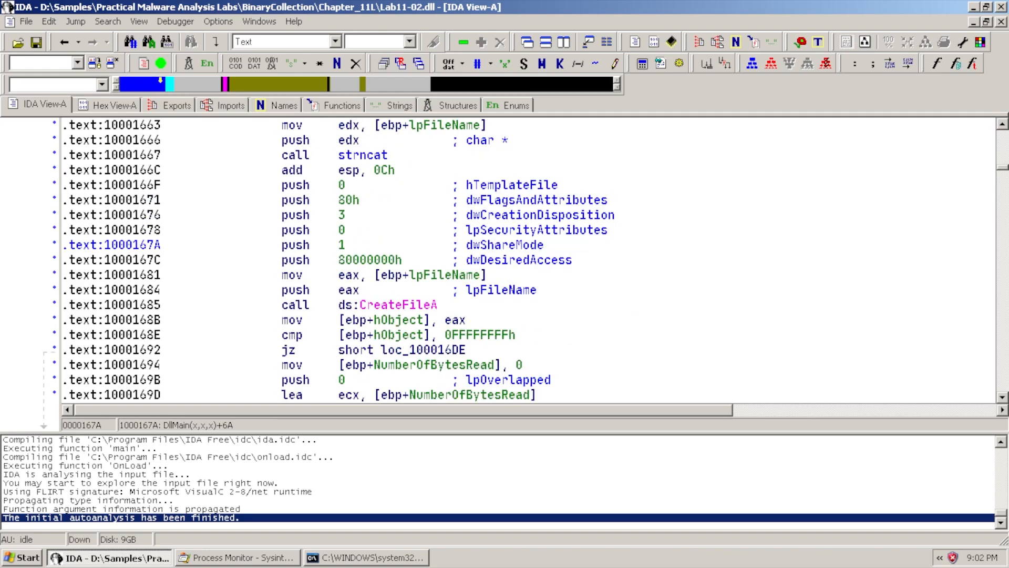
pyautogui.scroll(-6, 573, 244)
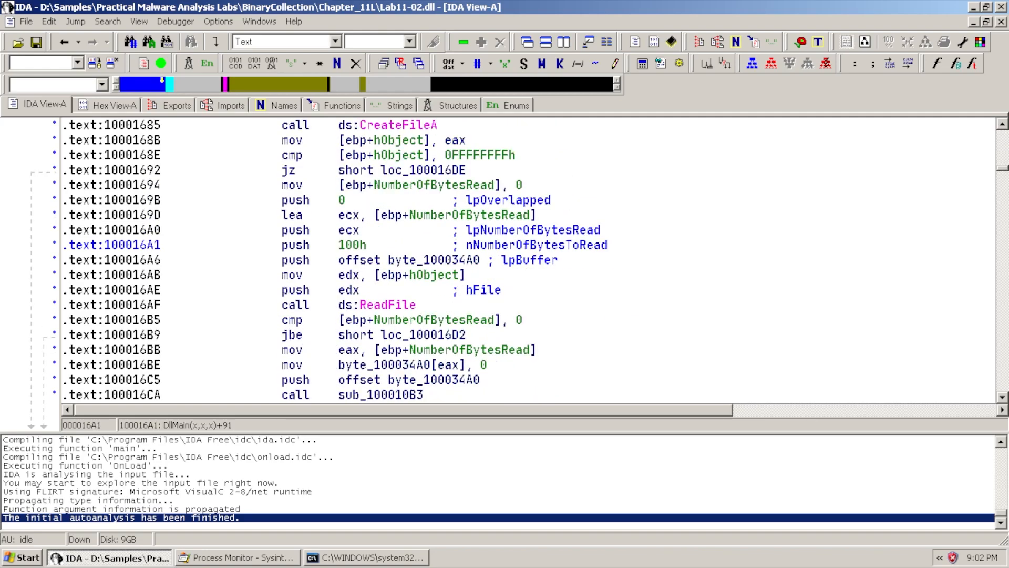
pyautogui.scroll(13, 574, 244)
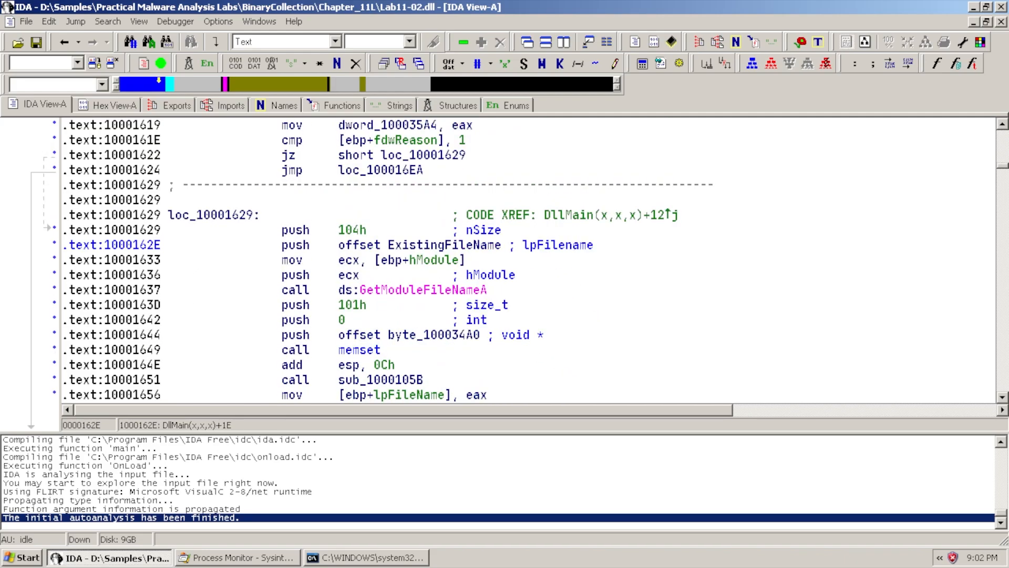
pyautogui.scroll(-3, 573, 245)
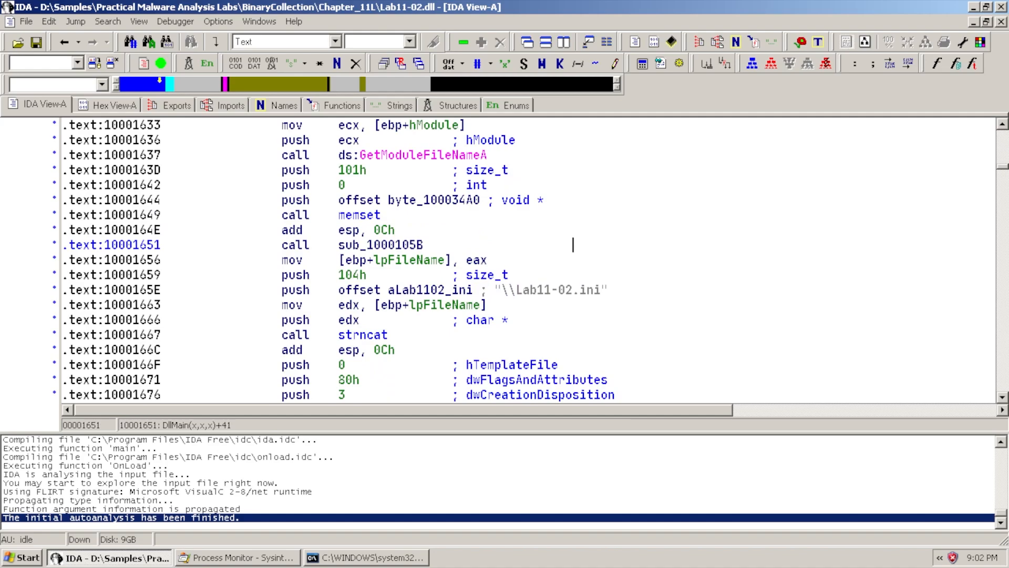
pyautogui.scroll(1, 573, 244)
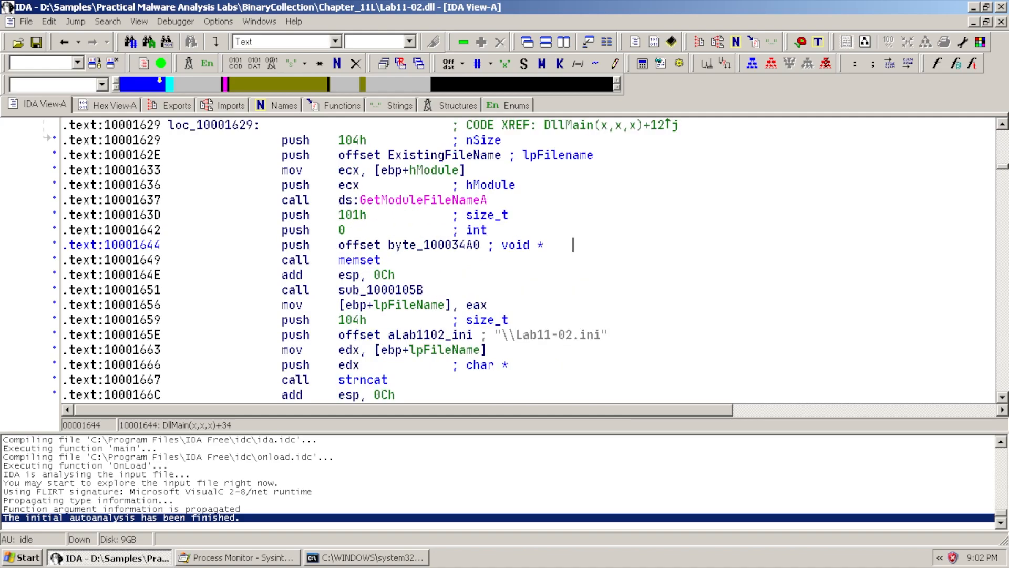
pyautogui.click(392, 289)
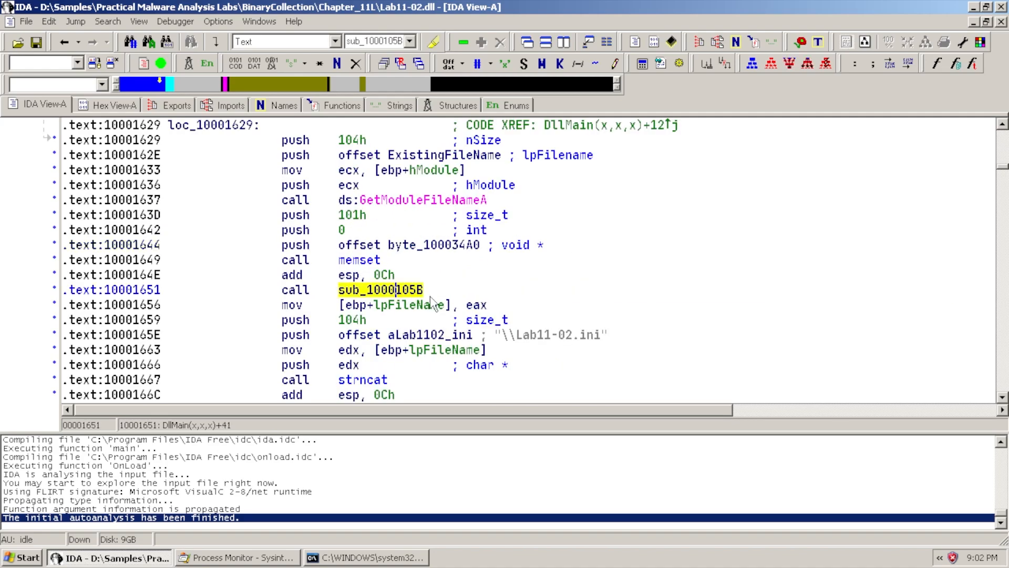
pyautogui.moveTo(389, 295)
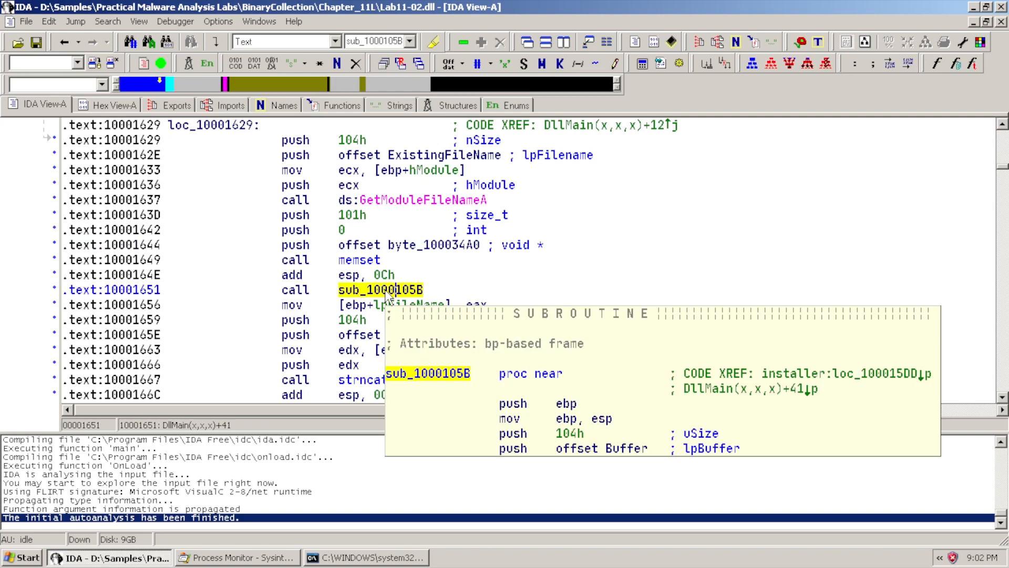
pyautogui.doubleClick(389, 292)
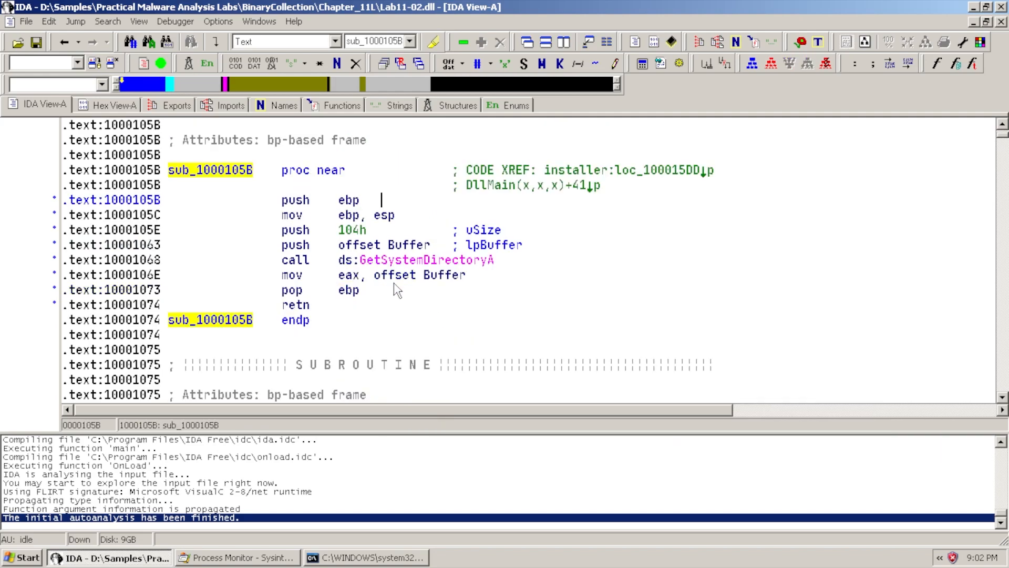
pyautogui.moveTo(468, 263)
pyautogui.moveTo(430, 272)
pyautogui.press('Escape')
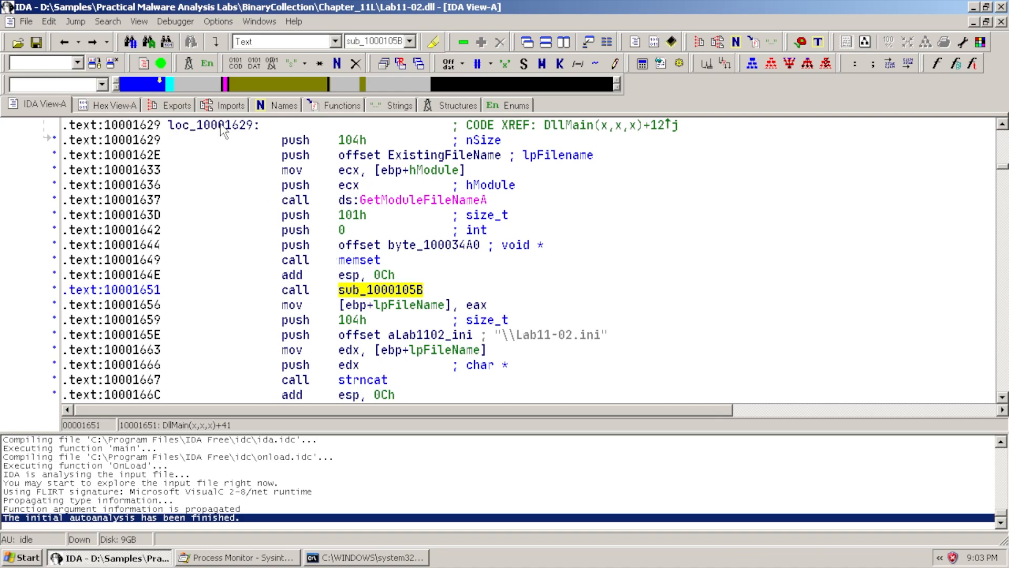
# Show the Imports list and inspect the SuspendThread and ResumeThread entries
pyautogui.click(220, 105)
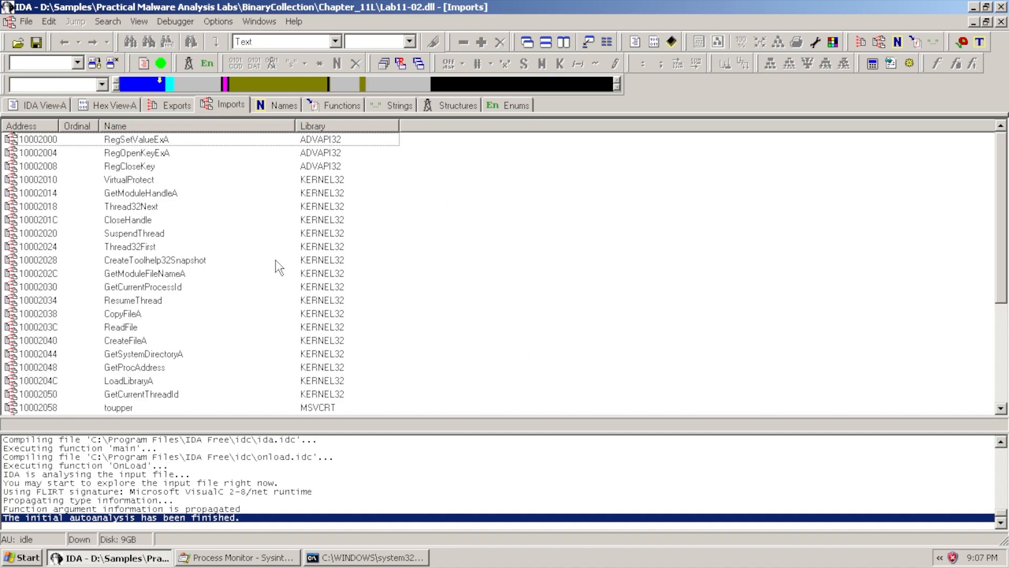
pyautogui.click(193, 238)
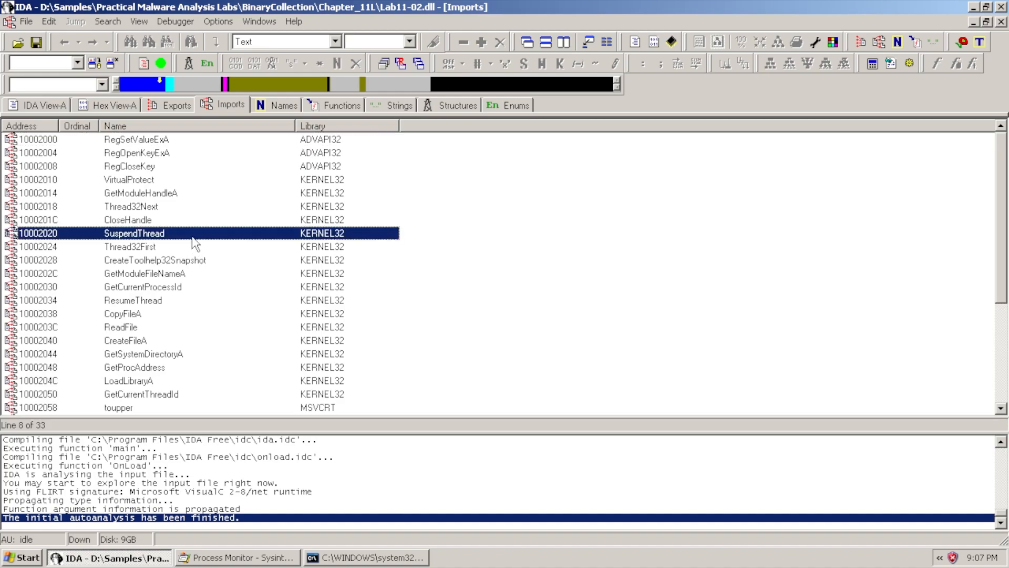
pyautogui.click(182, 300)
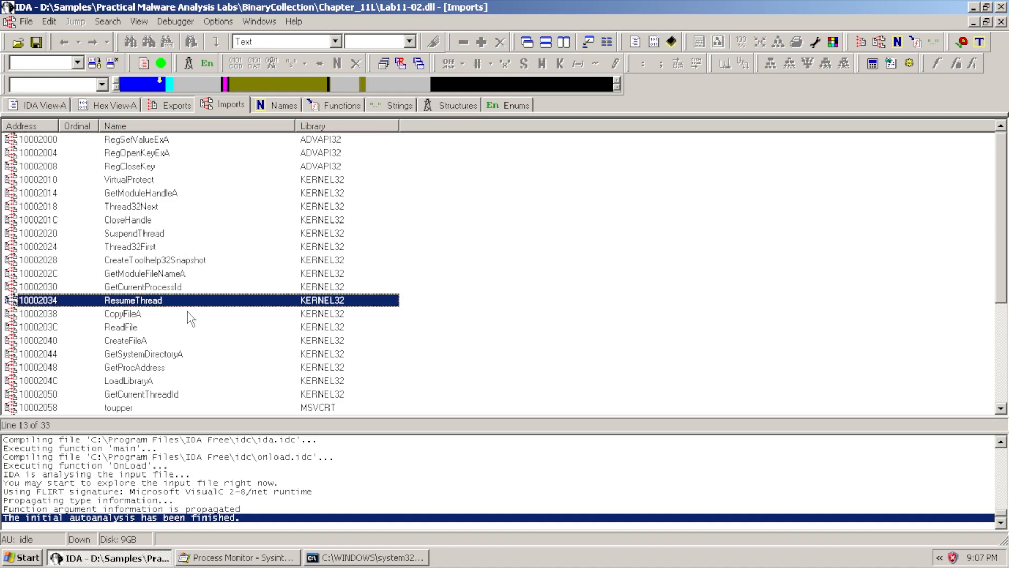
pyautogui.click(476, 300)
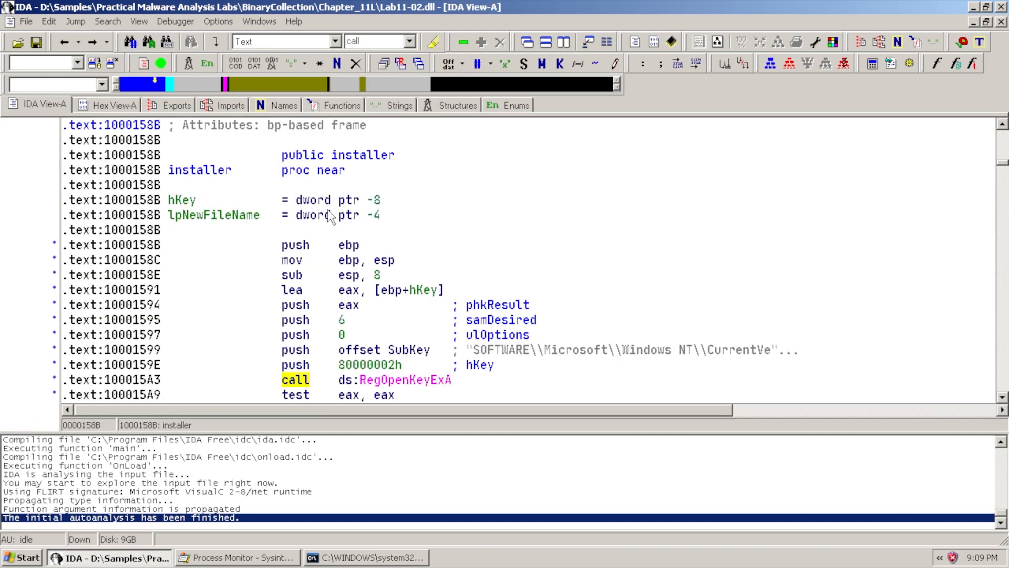
# Show the Strings list, scroll through it, and select the wsock32.dll string
pyautogui.click(392, 106)
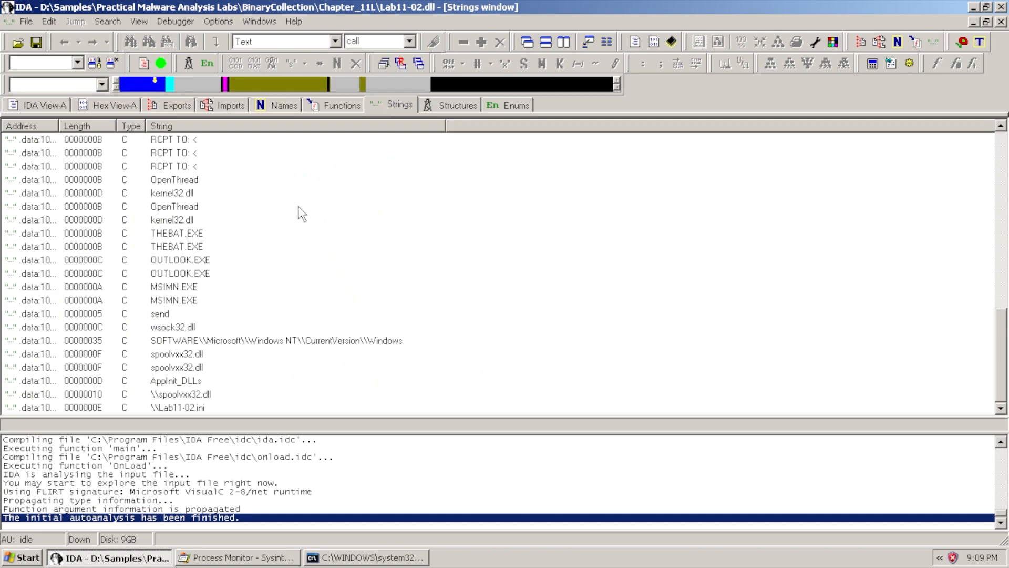
pyautogui.scroll(5, 251, 289)
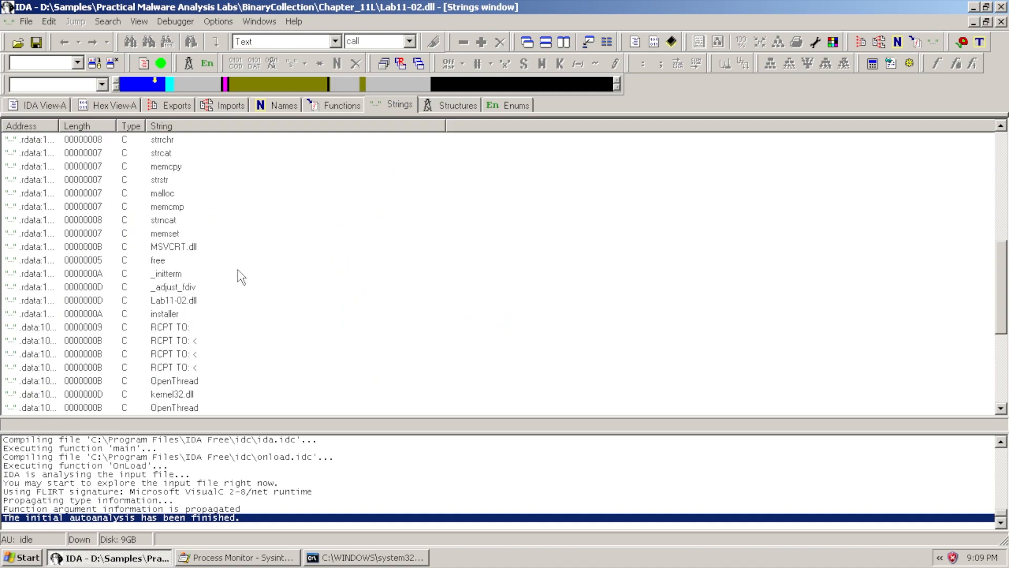
pyautogui.scroll(8, 236, 278)
pyautogui.scroll(-5, 231, 299)
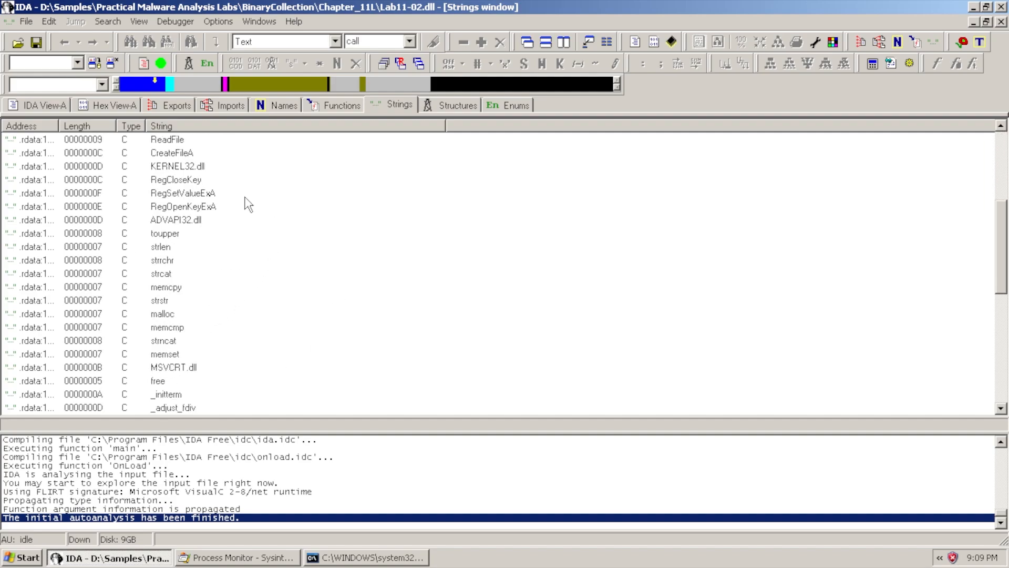
pyautogui.scroll(-9, 215, 252)
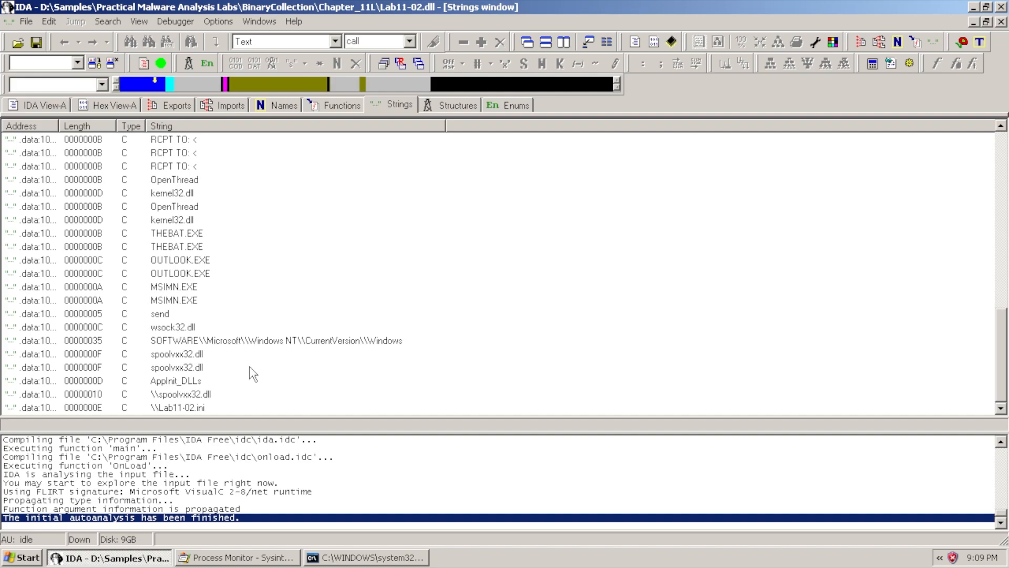
pyautogui.click(191, 328)
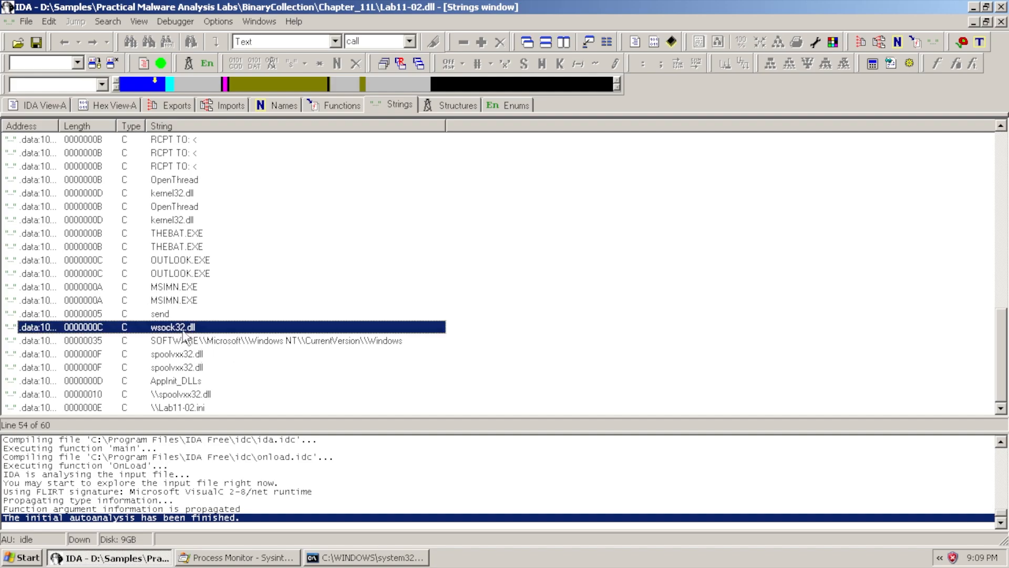
# Follow the aWsock32_dll cross-reference to its use in sub_100014B6 at 1000157A
pyautogui.doubleClick(186, 328)
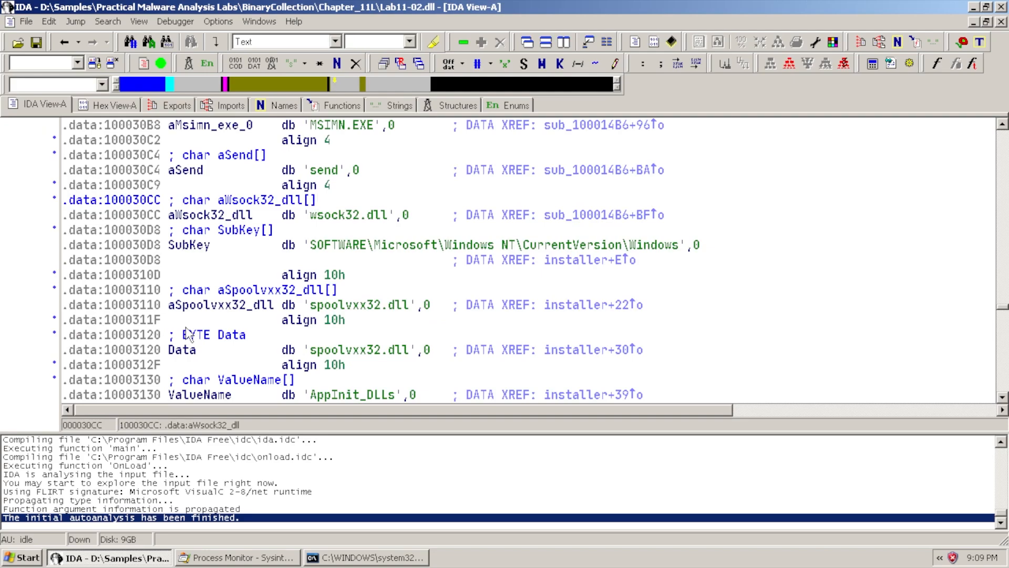
pyautogui.click(199, 215)
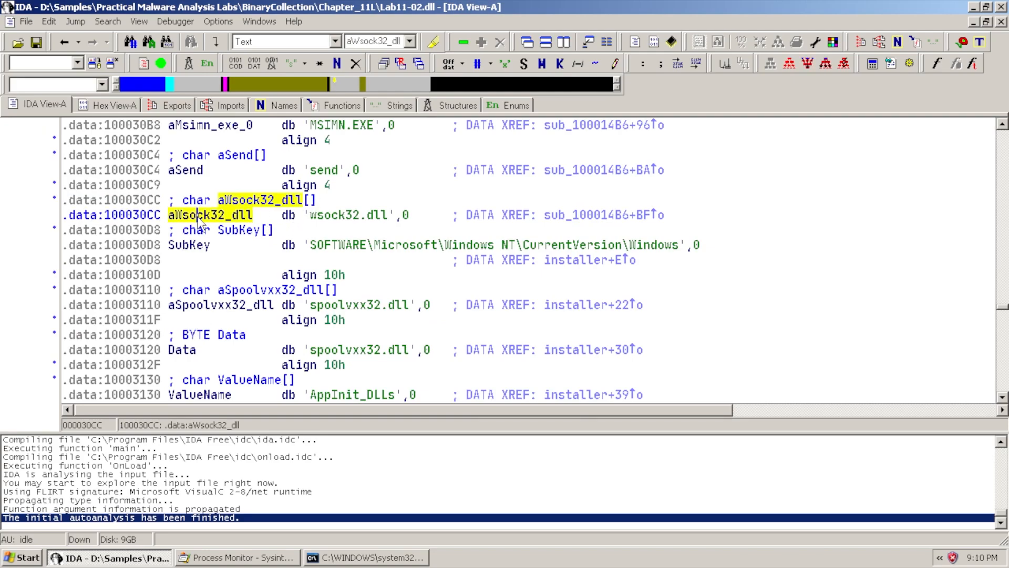
pyautogui.rightClick(207, 216)
pyautogui.click(297, 286)
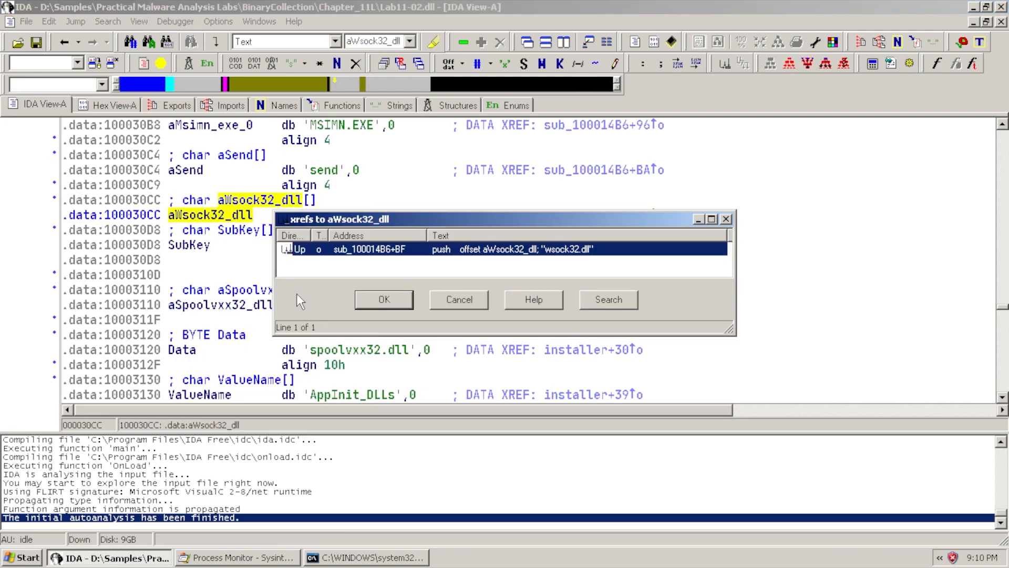
pyautogui.doubleClick(485, 252)
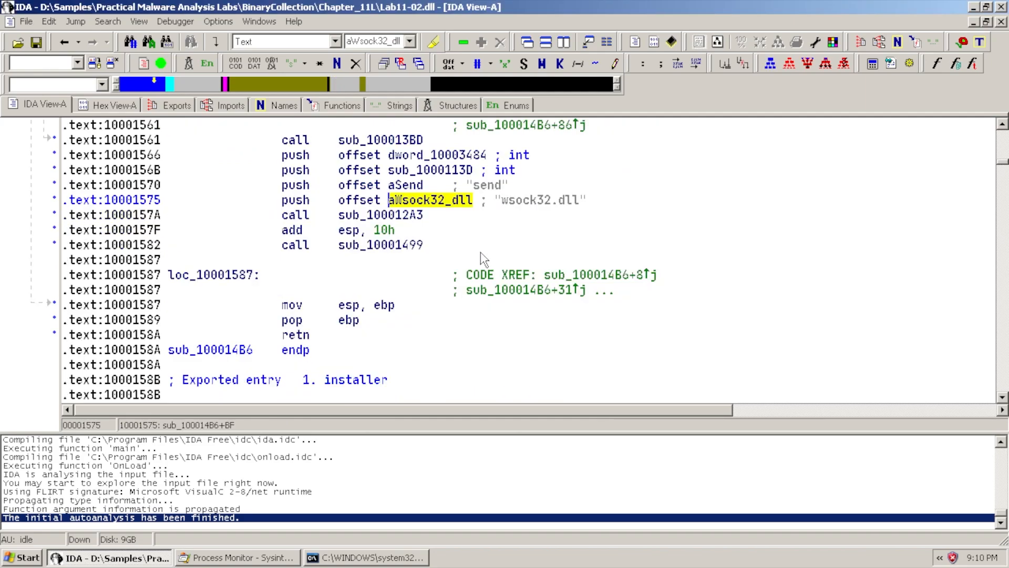
pyautogui.scroll(2, 502, 284)
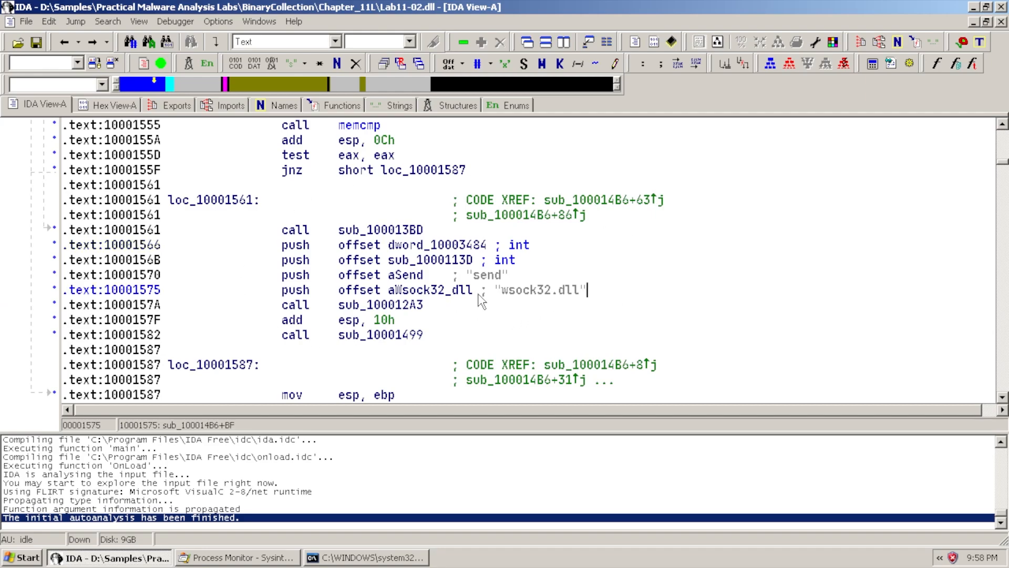
pyautogui.scroll(1, 550, 316)
pyautogui.scroll(4, 549, 315)
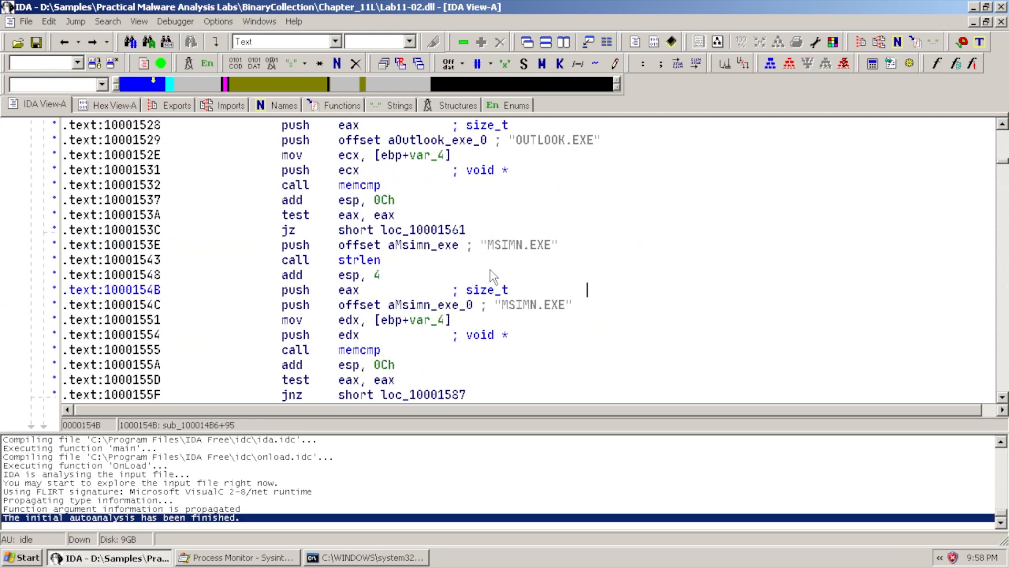
pyautogui.scroll(2, 579, 292)
pyautogui.scroll(4, 581, 268)
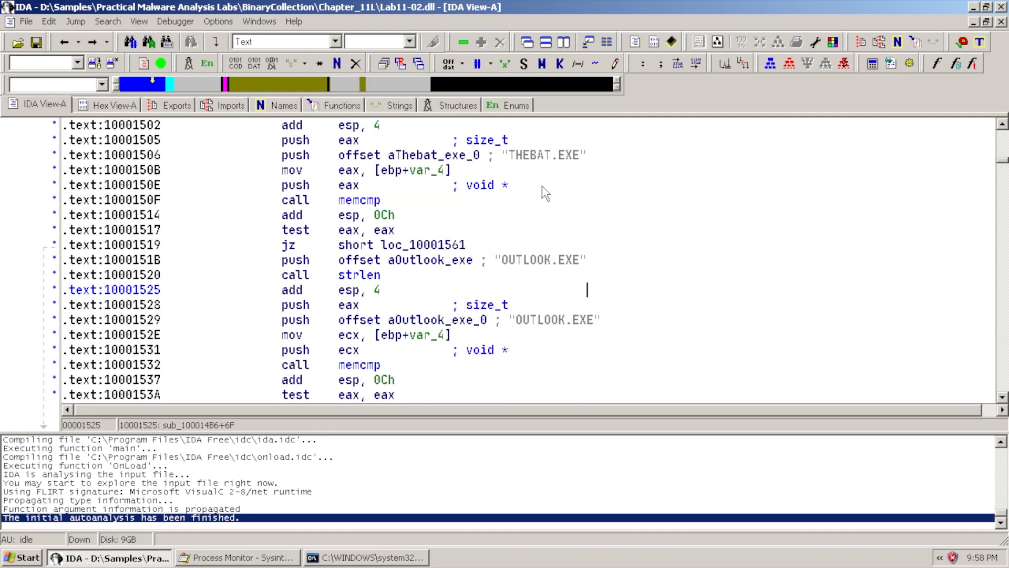
pyautogui.scroll(5, 589, 253)
pyautogui.scroll(-5, 586, 266)
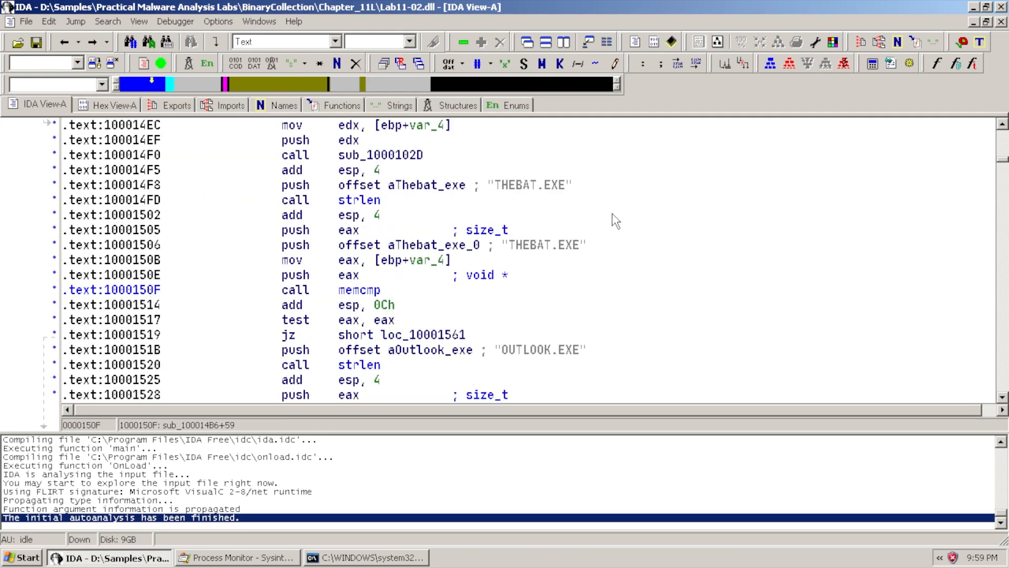
pyautogui.scroll(-2, 602, 242)
pyautogui.scroll(-2, 636, 323)
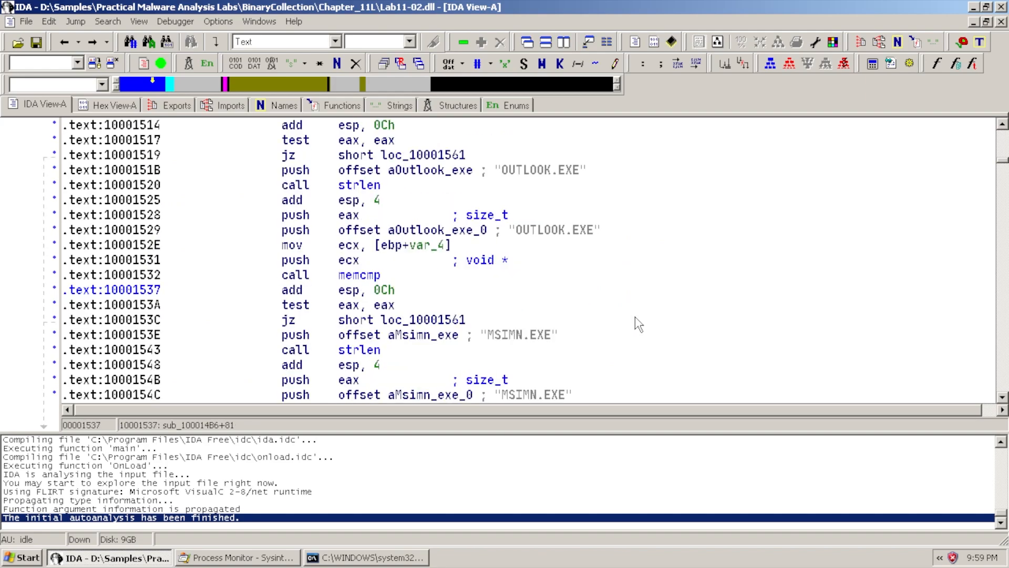
pyautogui.scroll(4, 597, 266)
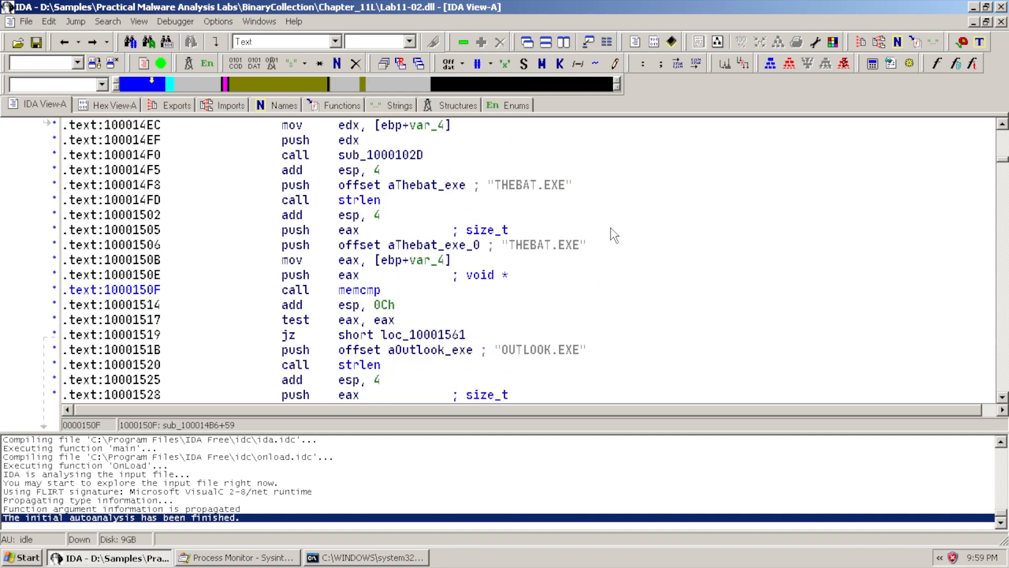
pyautogui.scroll(-3, 613, 235)
pyautogui.scroll(-2, 594, 273)
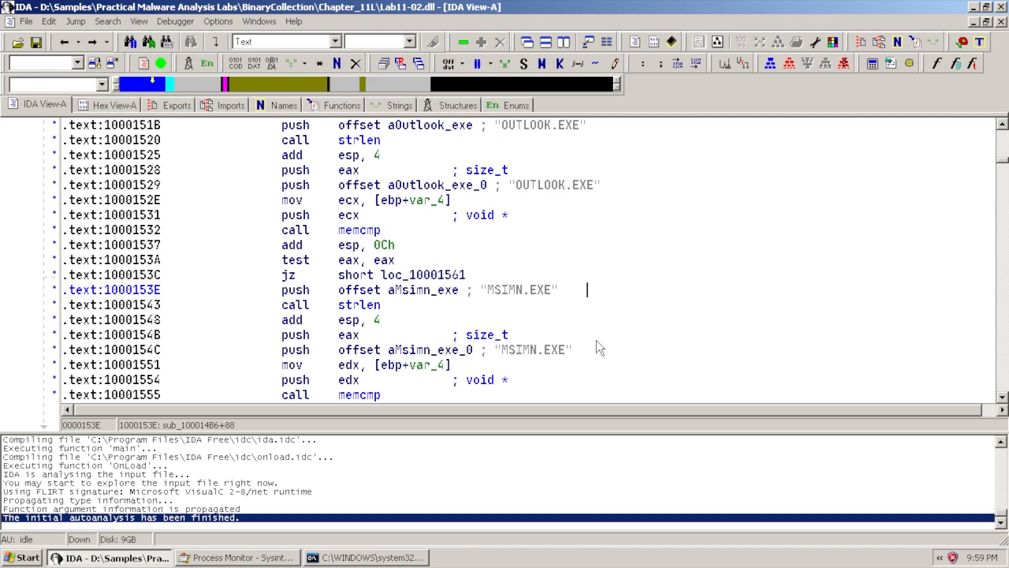
pyautogui.scroll(-1, 42, 332)
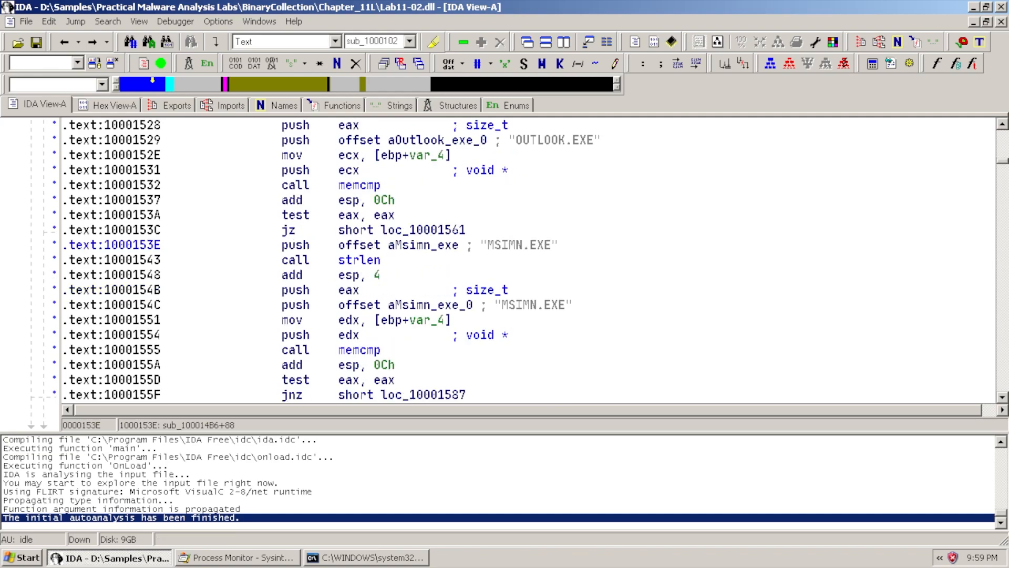
pyautogui.scroll(3, 377, 245)
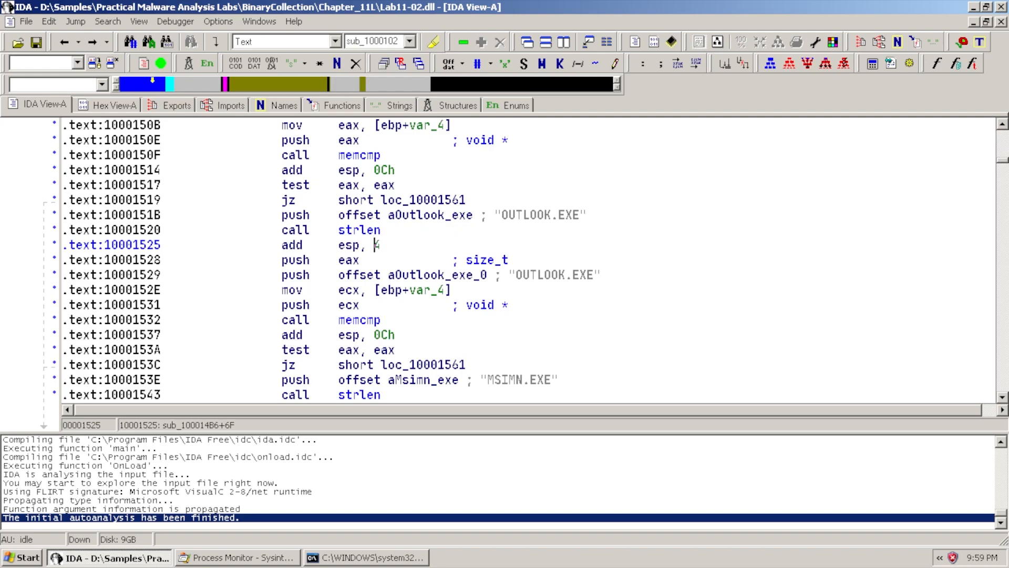
pyautogui.scroll(-1, 377, 244)
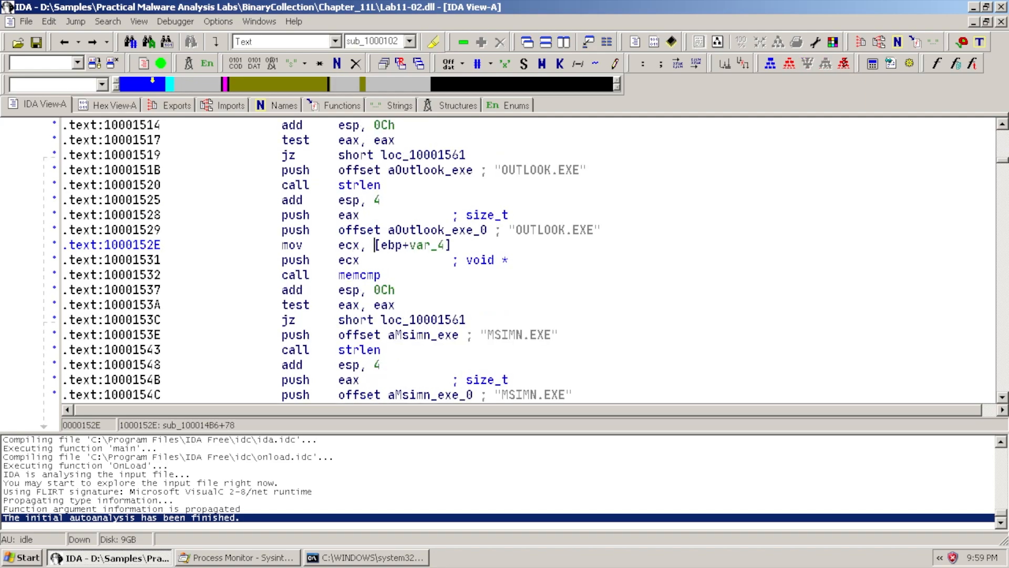
pyautogui.scroll(-3, 376, 244)
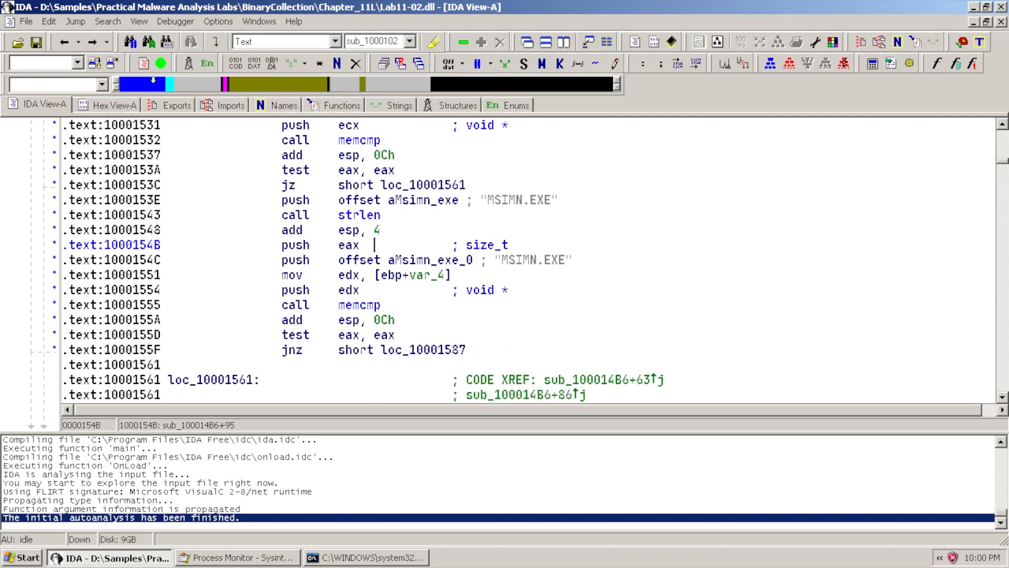
pyautogui.scroll(4, 375, 244)
pyautogui.scroll(3, 377, 244)
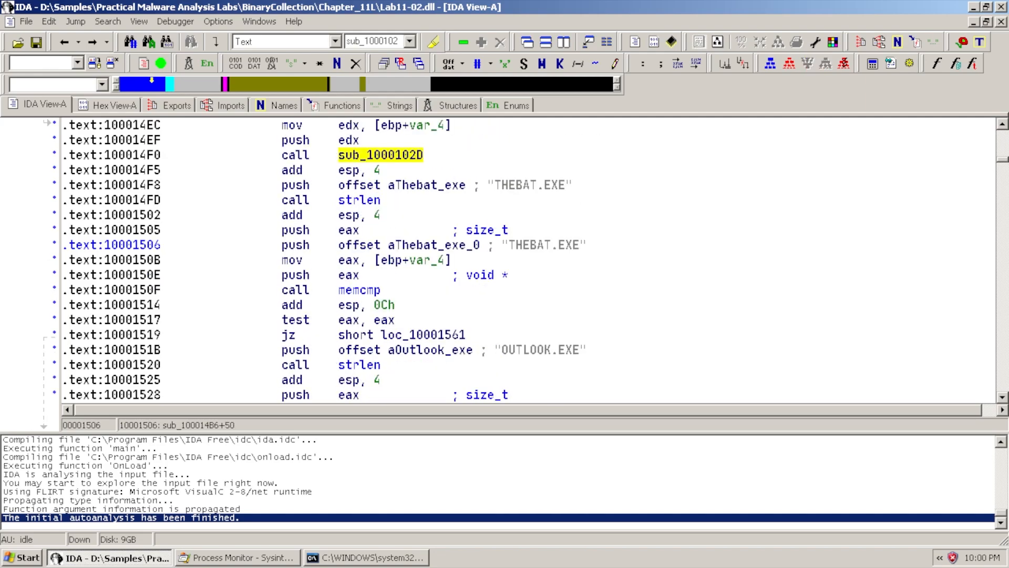
pyautogui.click(602, 185)
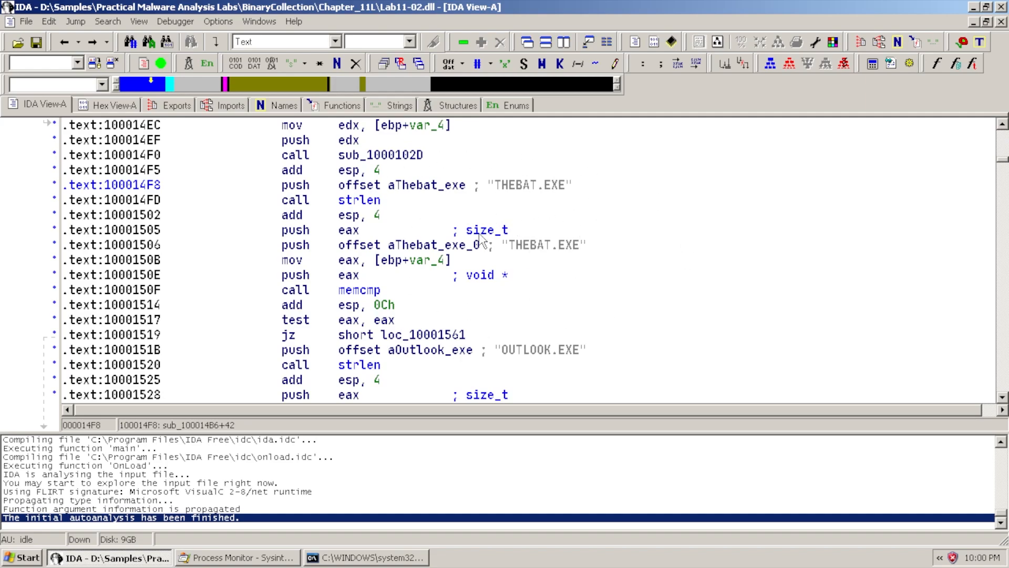
pyautogui.scroll(-8, 531, 265)
pyautogui.scroll(-5, 529, 265)
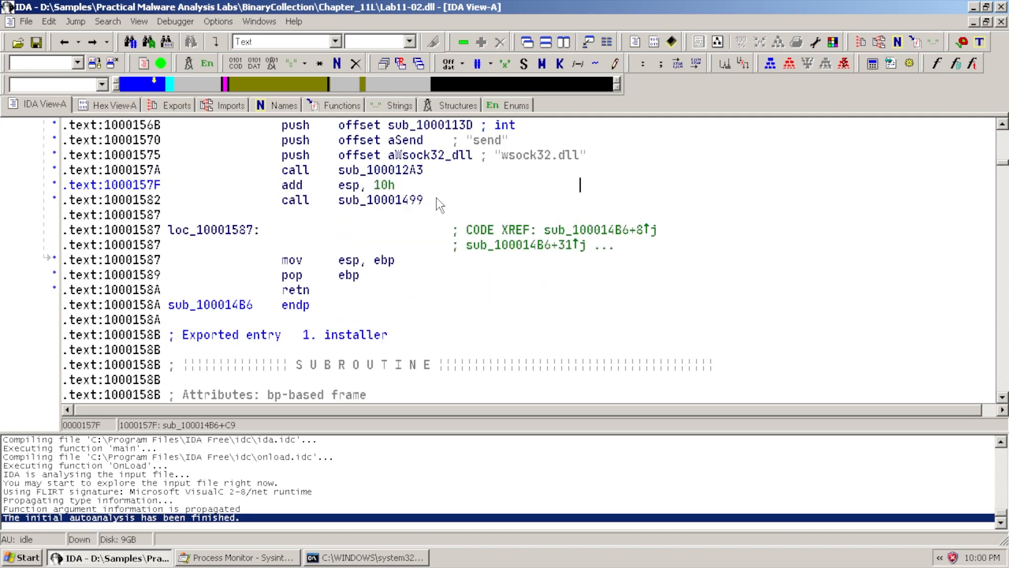
pyautogui.scroll(7, 583, 243)
pyautogui.scroll(7, 581, 242)
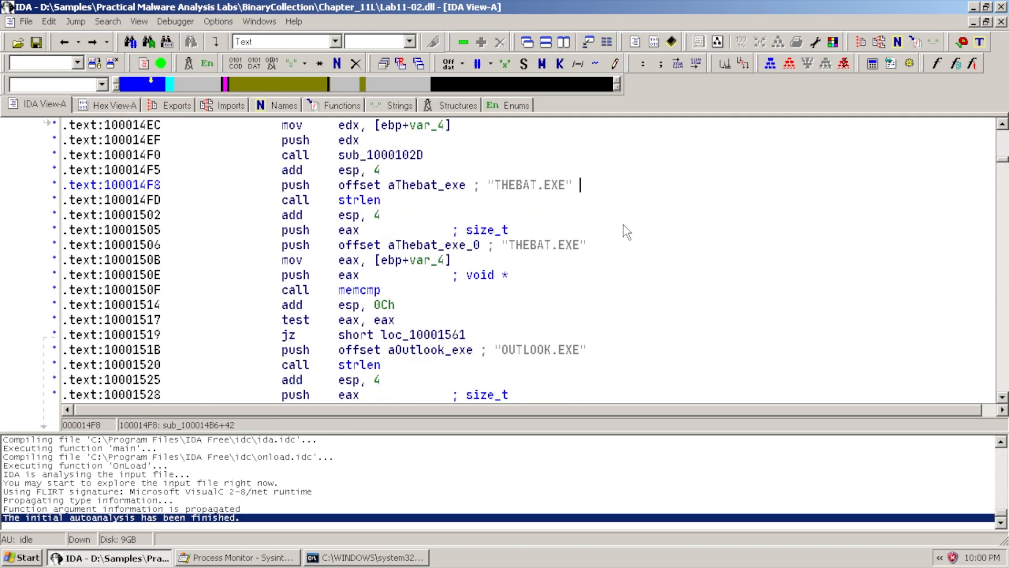
pyautogui.scroll(-2, 668, 247)
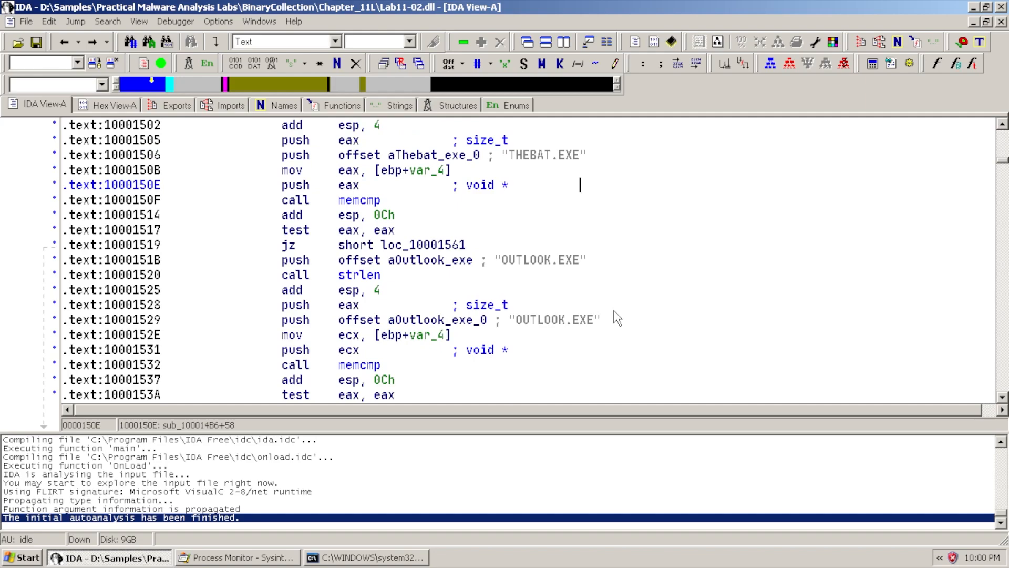
pyautogui.scroll(1, 613, 331)
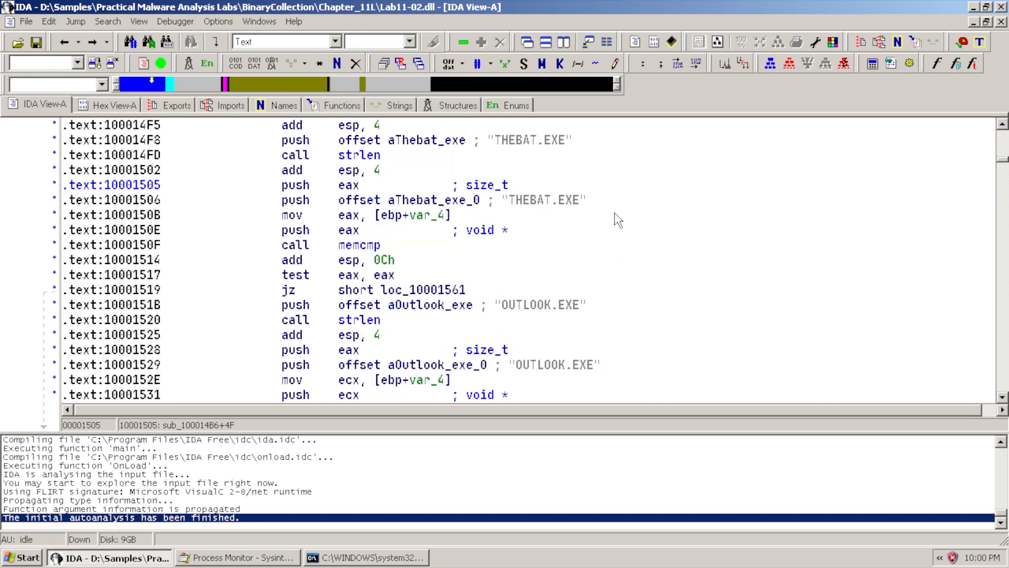
pyautogui.scroll(-4, 614, 218)
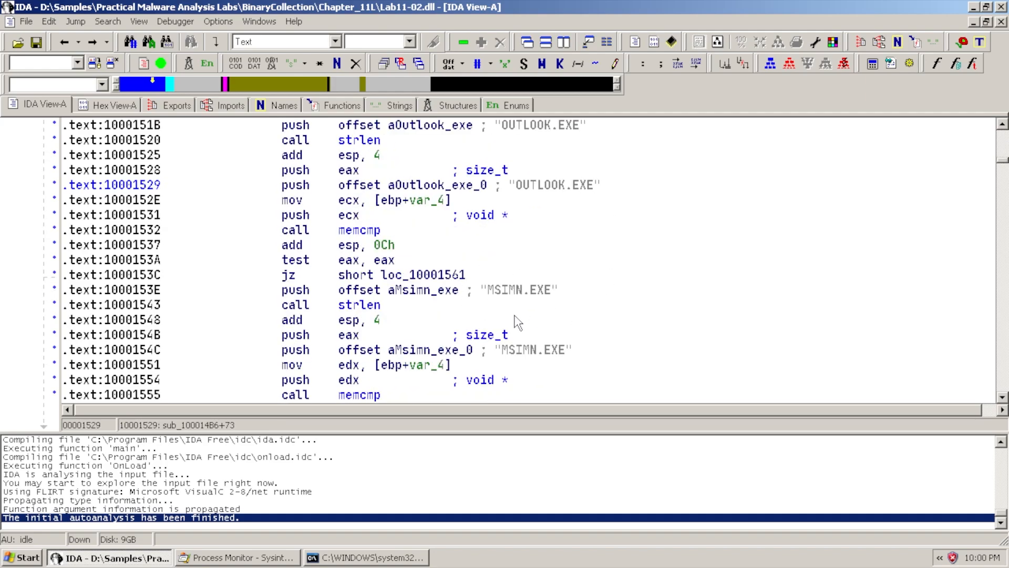
pyautogui.scroll(4, 555, 315)
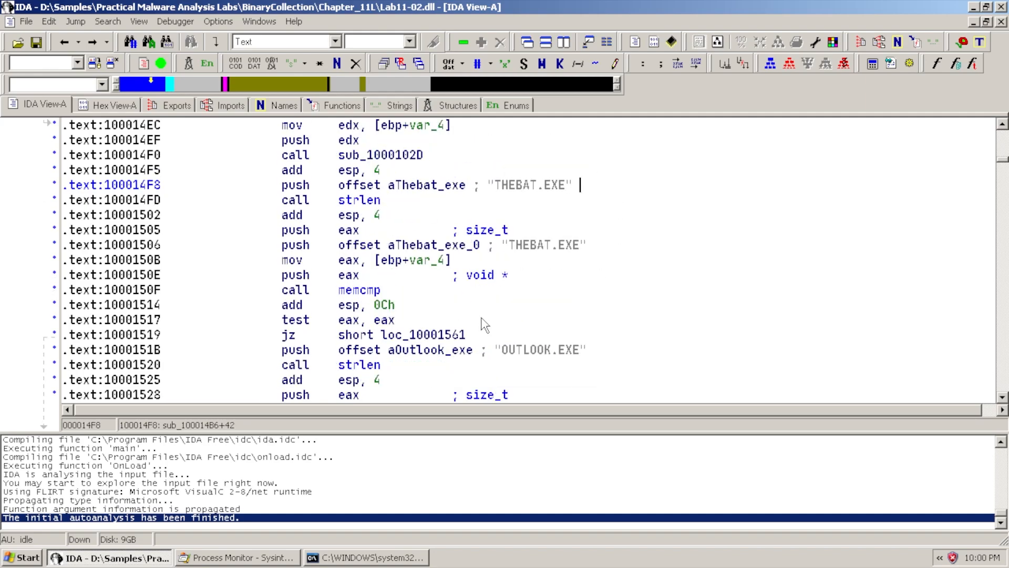
pyautogui.scroll(-11, 547, 276)
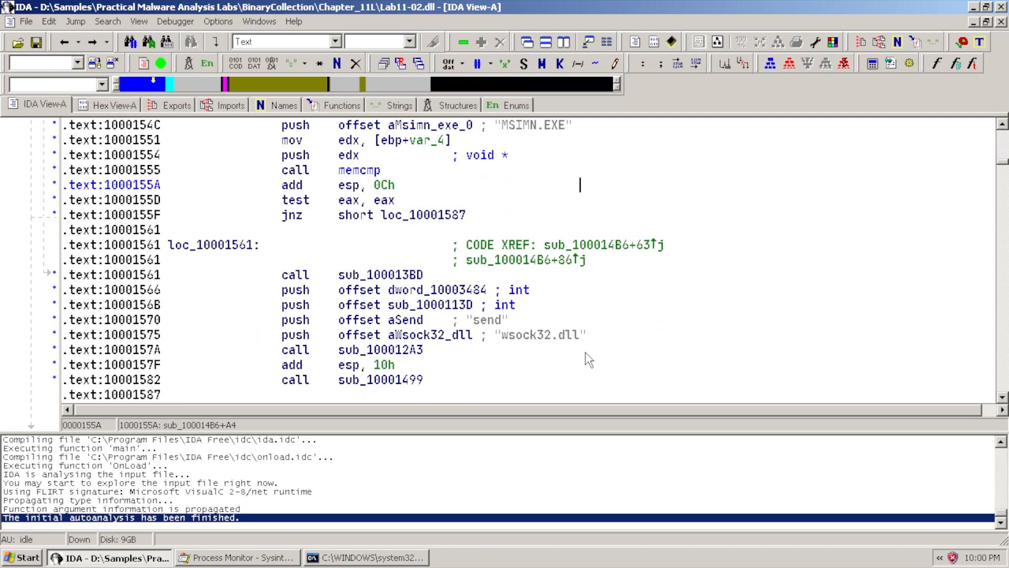
pyautogui.scroll(6, 560, 299)
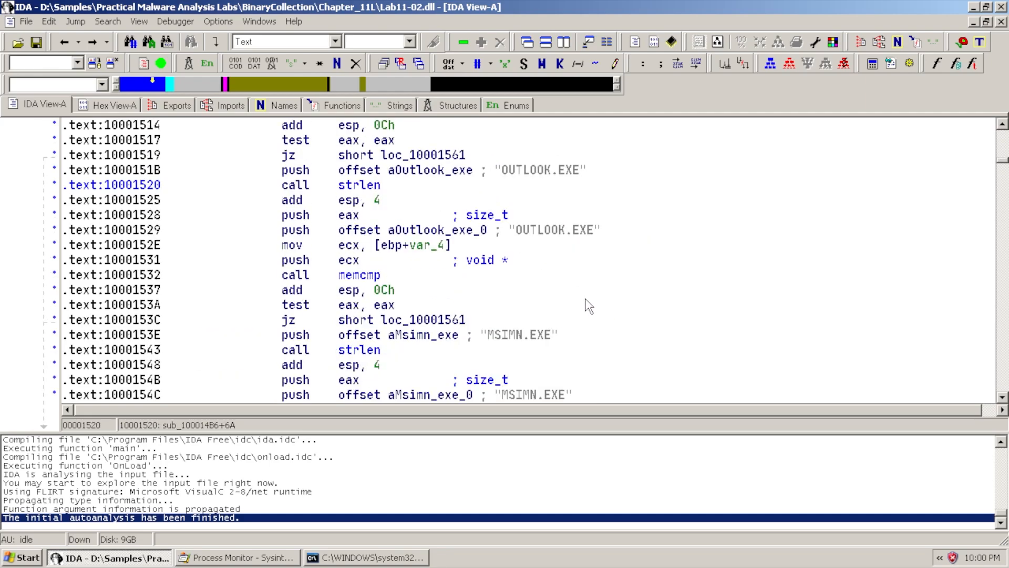
pyautogui.scroll(6, 588, 309)
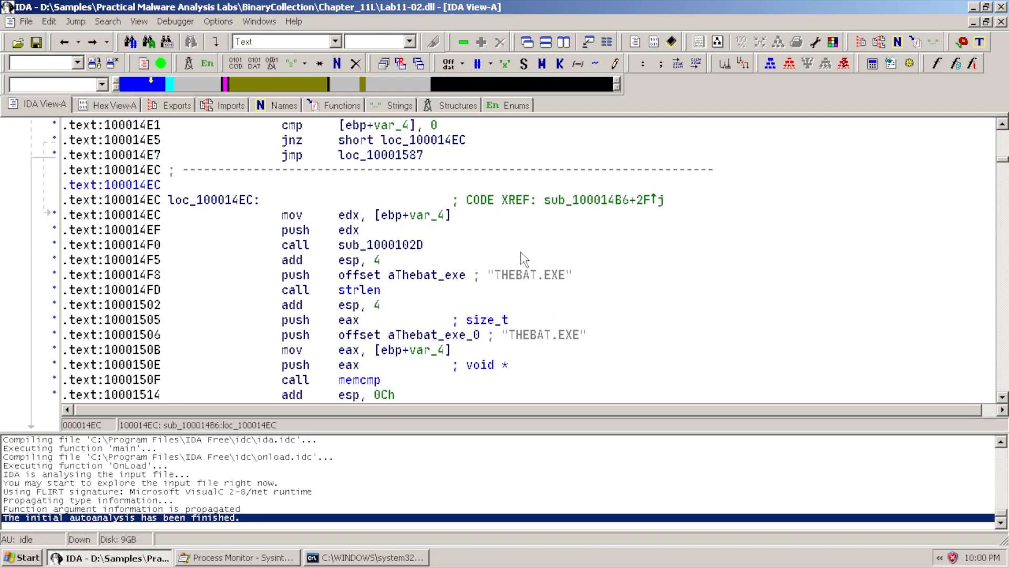
pyautogui.scroll(-3, 506, 267)
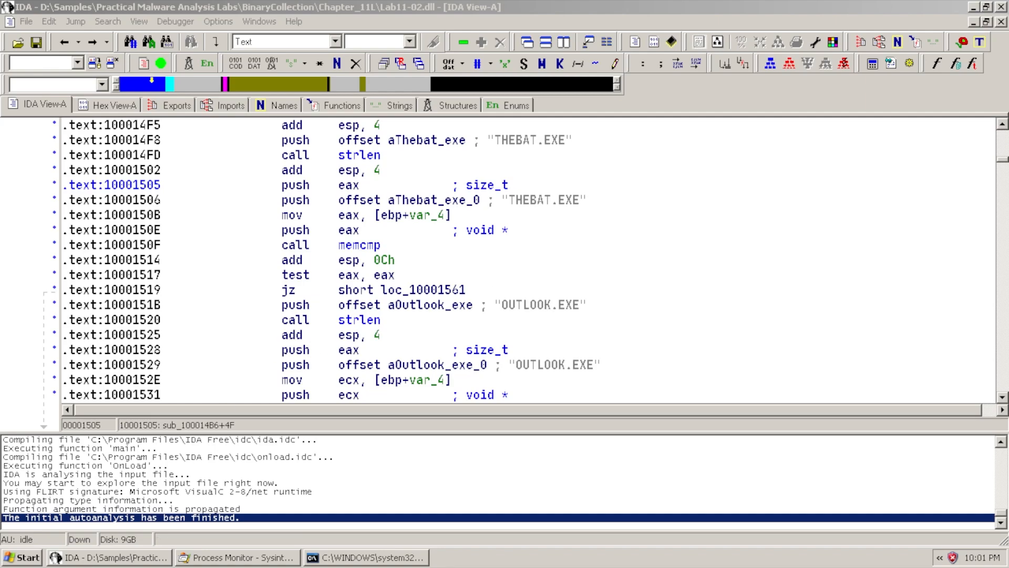
# Browse My Computer to D:\Samples\...\Chapter_11L and copy Lab11-02.ini
pyautogui.click(21, 557)
pyautogui.click(231, 196)
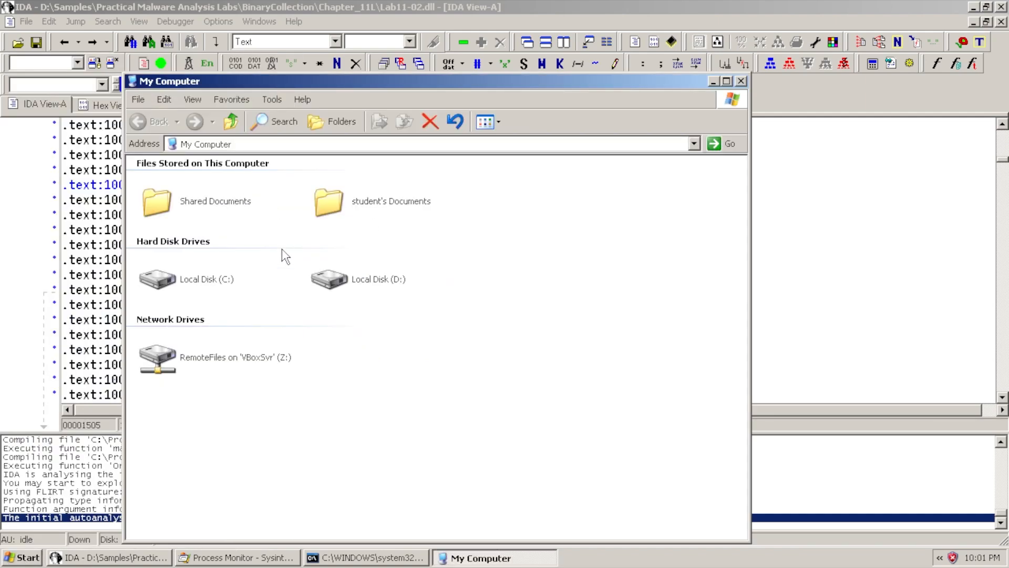
pyautogui.doubleClick(354, 280)
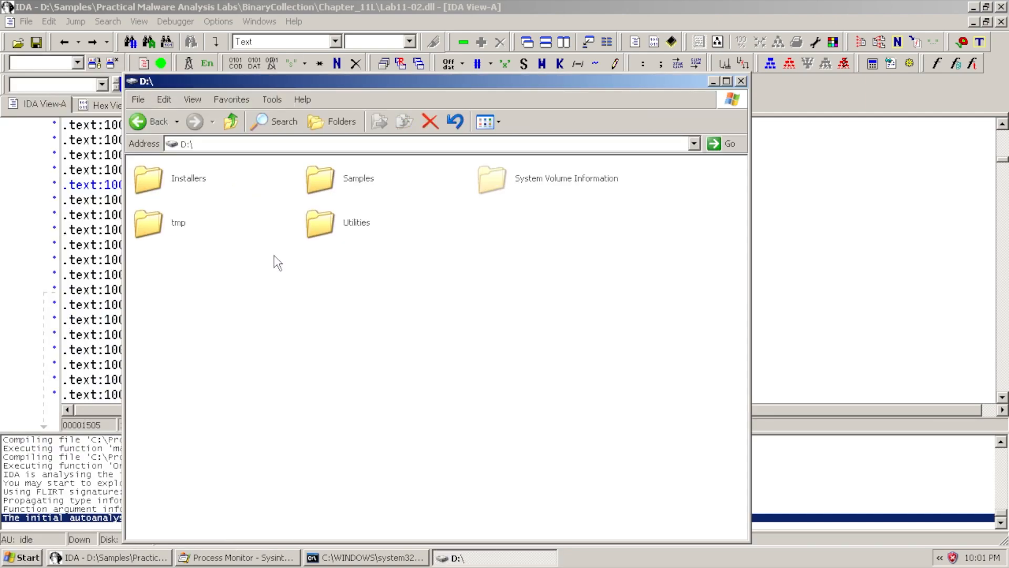
pyautogui.doubleClick(315, 179)
pyautogui.doubleClick(205, 181)
pyautogui.doubleClick(206, 181)
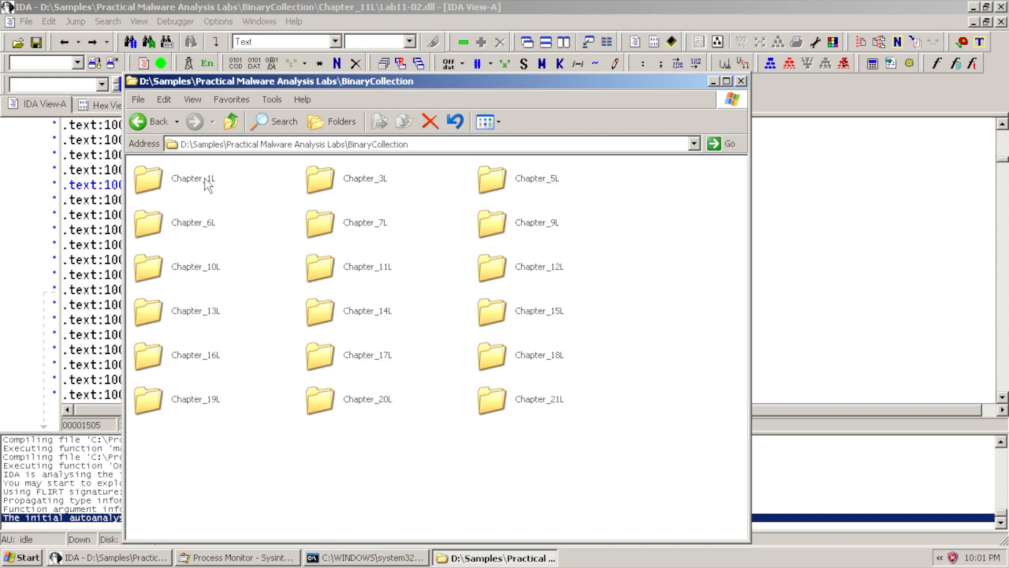
pyautogui.doubleClick(371, 266)
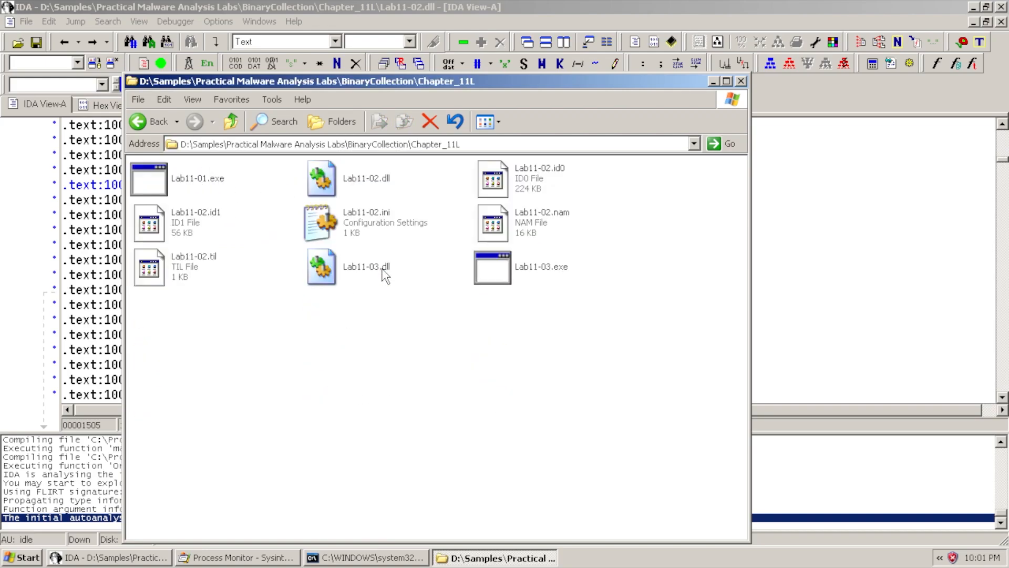
pyautogui.click(367, 213)
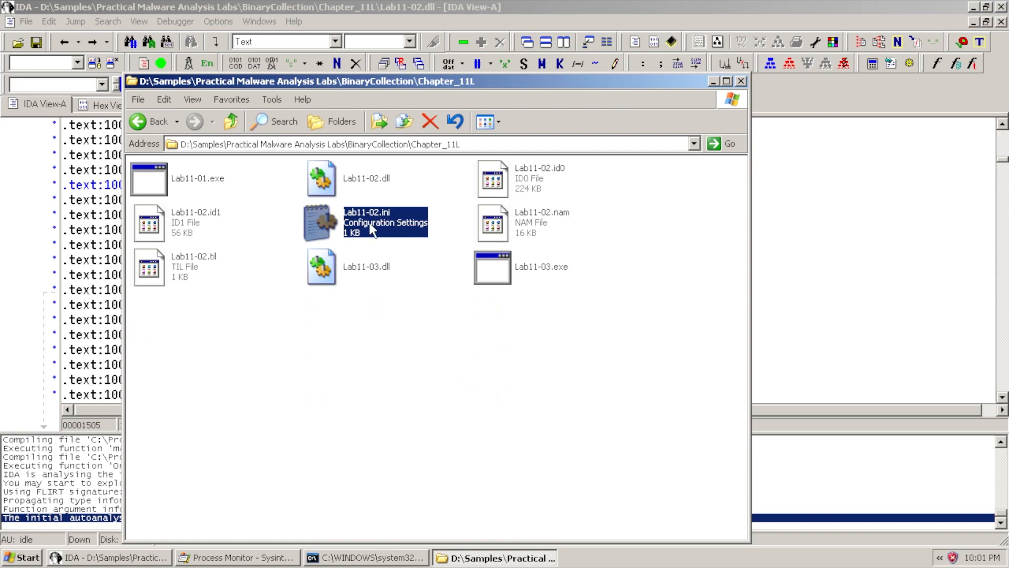
pyautogui.rightClick(369, 222)
pyautogui.click(455, 354)
# Paste Lab11-02.ini into C:\WINDOWS\system32
pyautogui.click(231, 122)
pyautogui.click(230, 121)
pyautogui.click(231, 122)
pyautogui.click(230, 122)
pyautogui.click(231, 122)
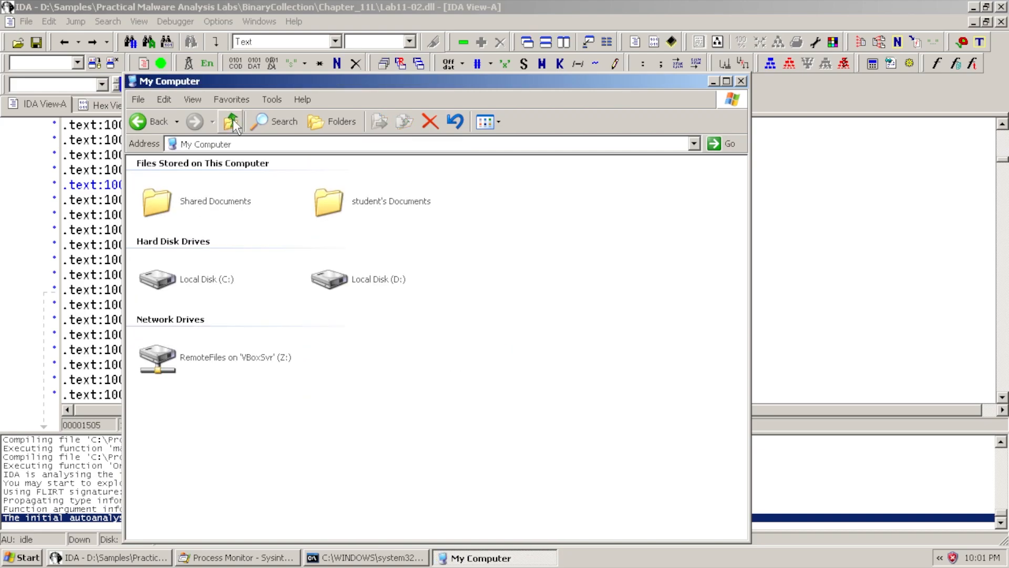
pyautogui.doubleClick(176, 284)
pyautogui.doubleClick(495, 235)
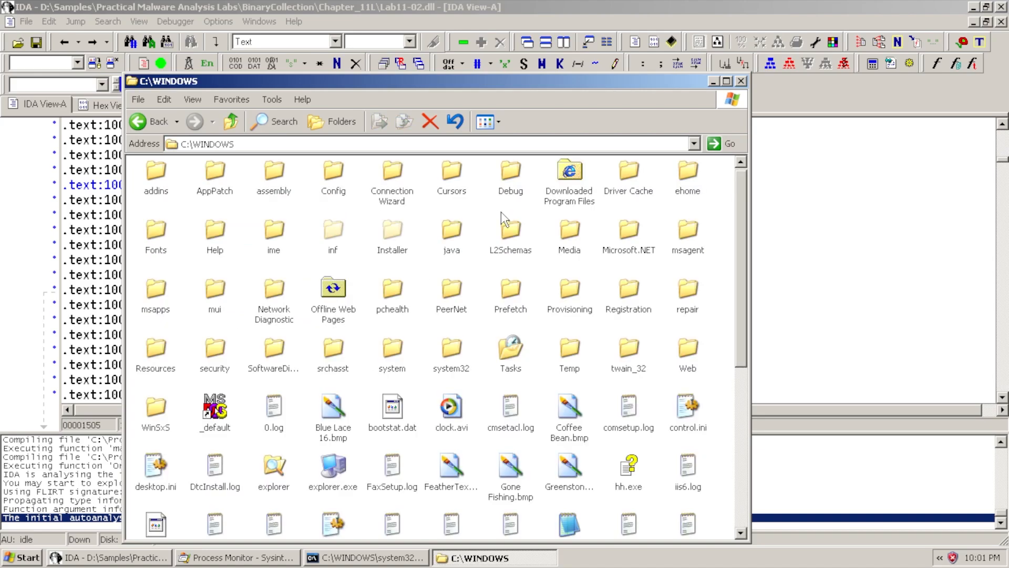
pyautogui.doubleClick(454, 357)
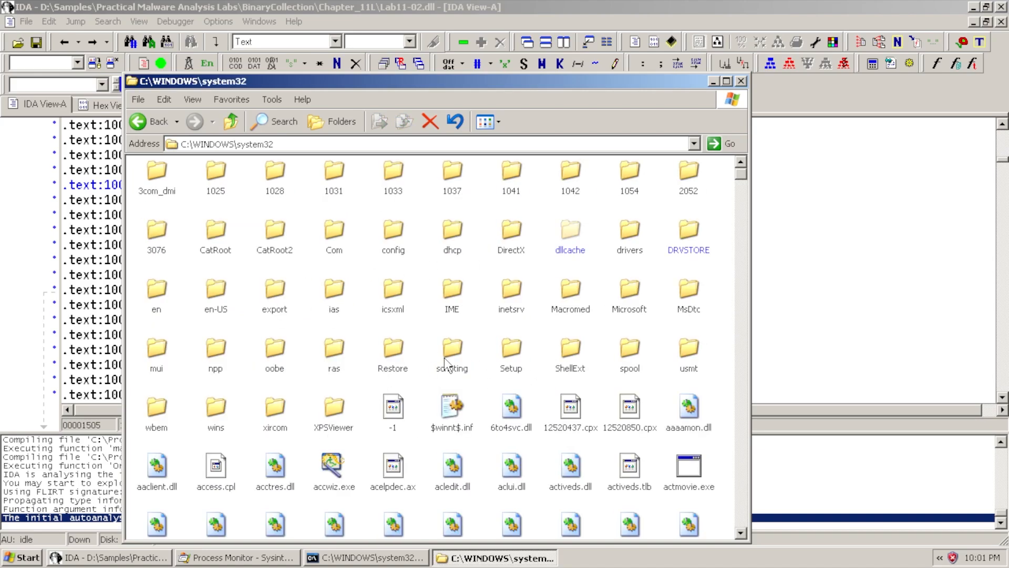
pyautogui.rightClick(480, 382)
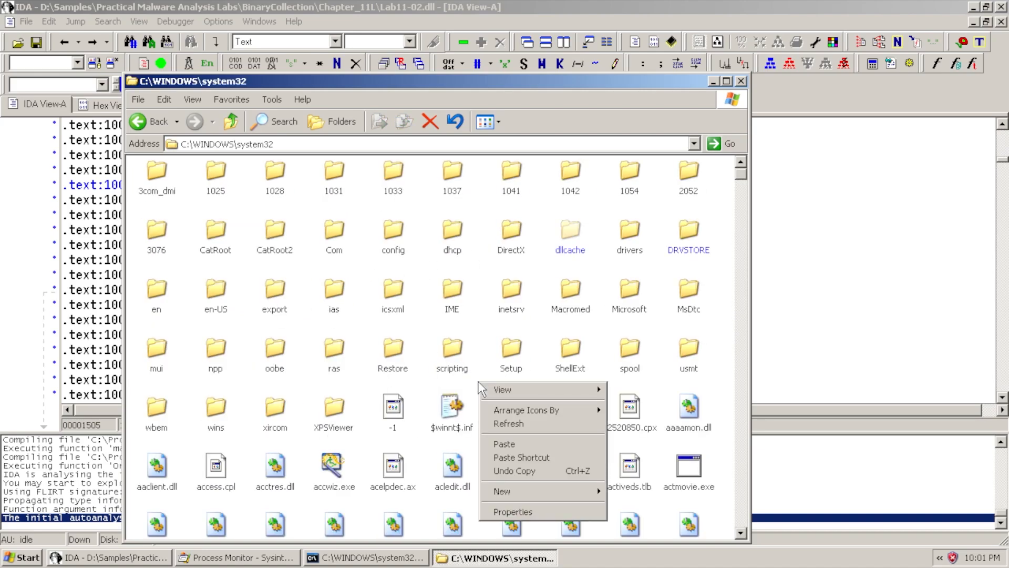
pyautogui.click(541, 445)
# Arrange the system32 icons by name and locate the pasted Lab11-02.ini
pyautogui.rightClick(717, 359)
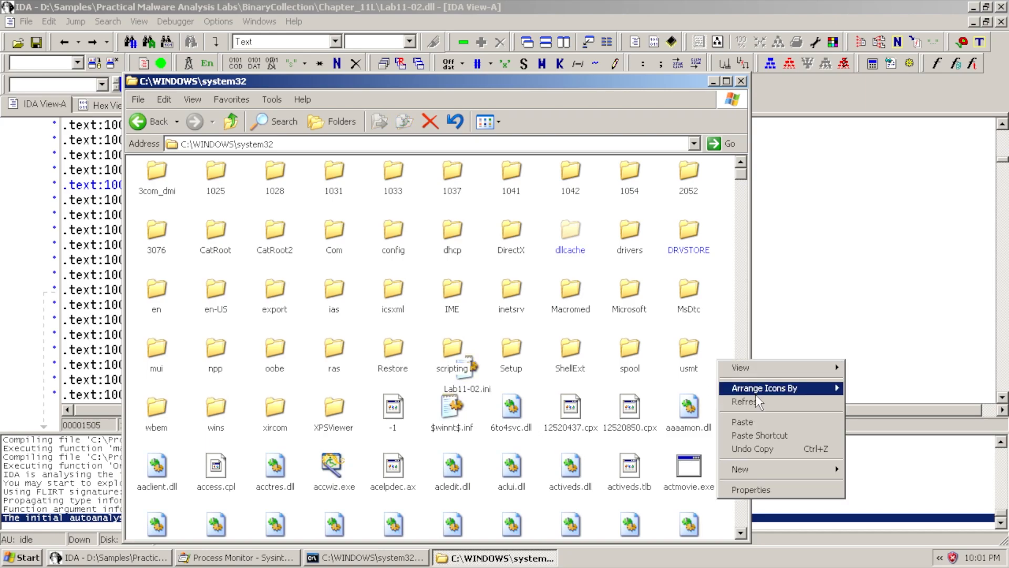
pyautogui.moveTo(755, 392)
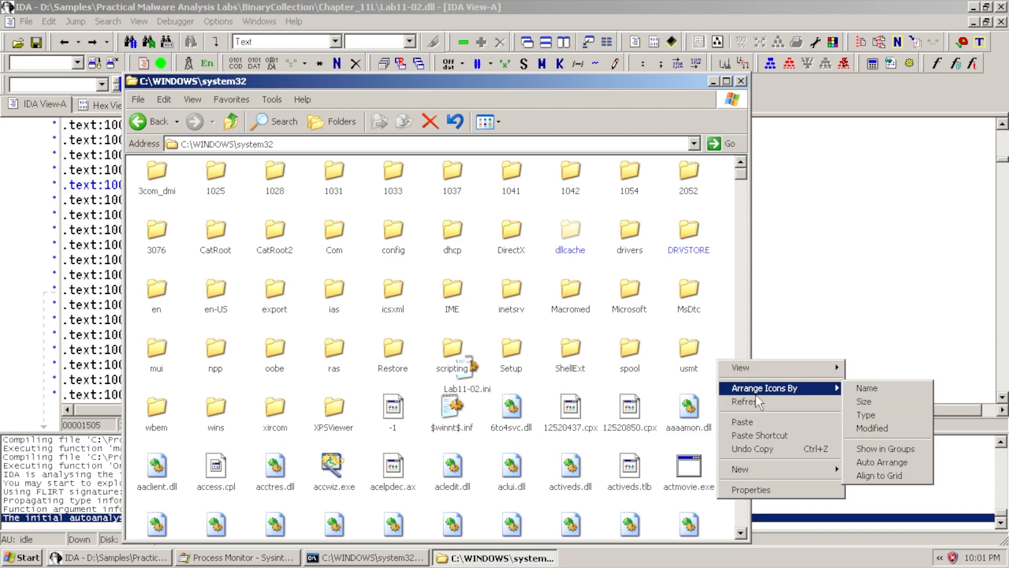
pyautogui.click(903, 399)
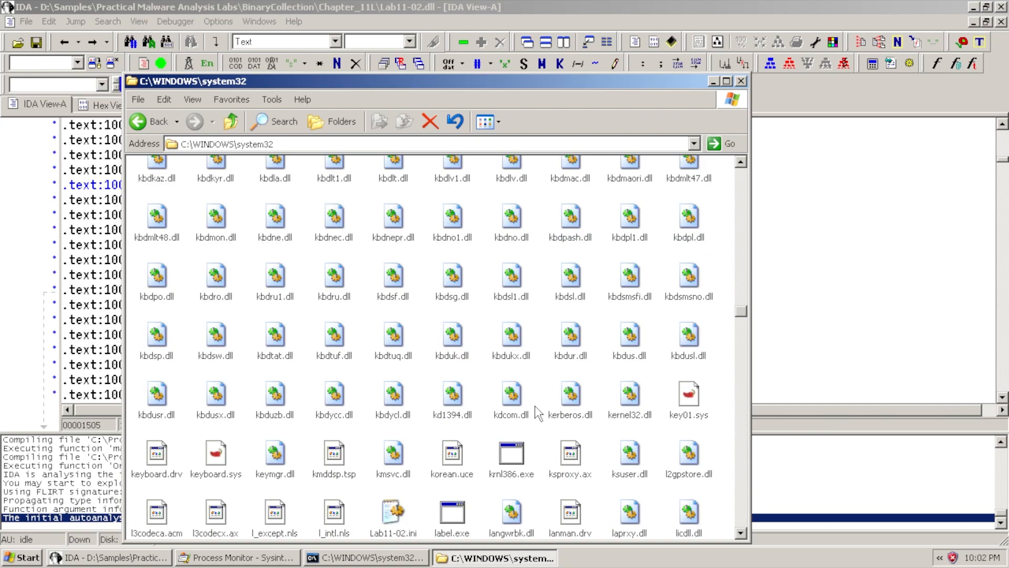
pyautogui.scroll(-6, 540, 404)
pyautogui.click(394, 182)
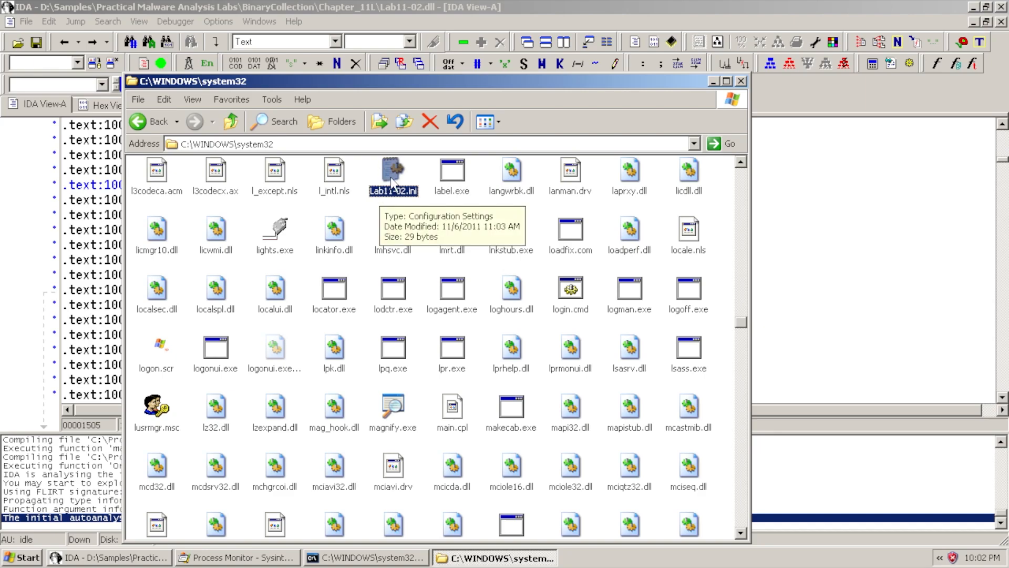
pyautogui.rightClick(391, 178)
# Open Lab11-02.ini in Notepad and examine its single encoded line
pyautogui.click(400, 184)
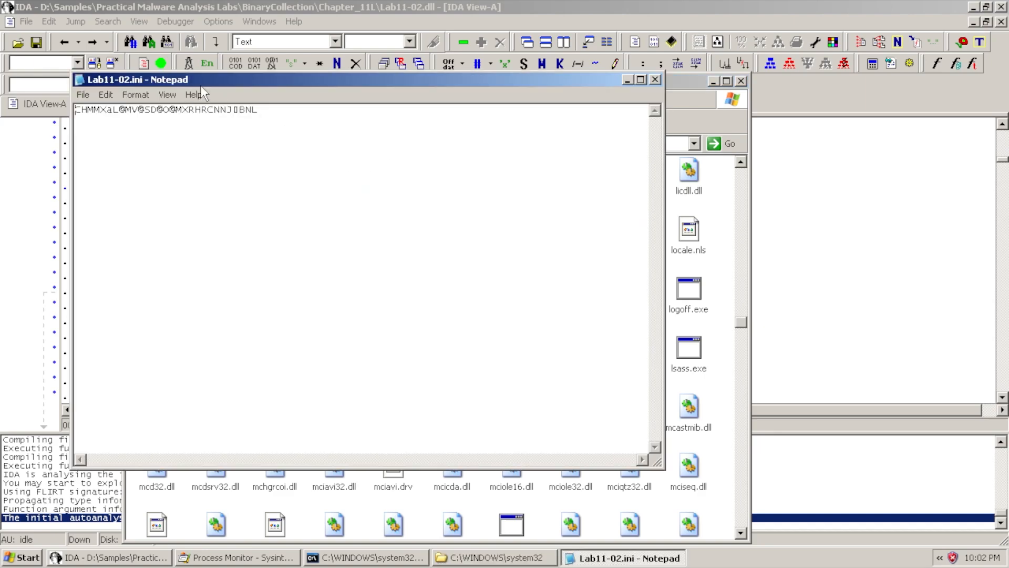
pyautogui.moveTo(200, 86); pyautogui.dragTo(314, 111)
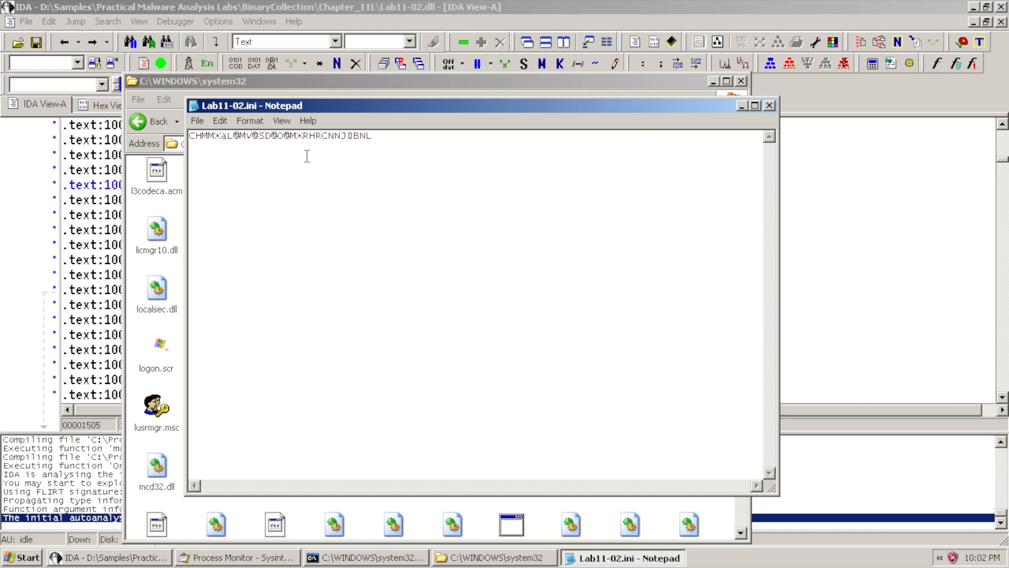
pyautogui.moveTo(377, 138); pyautogui.dragTo(65, 156)
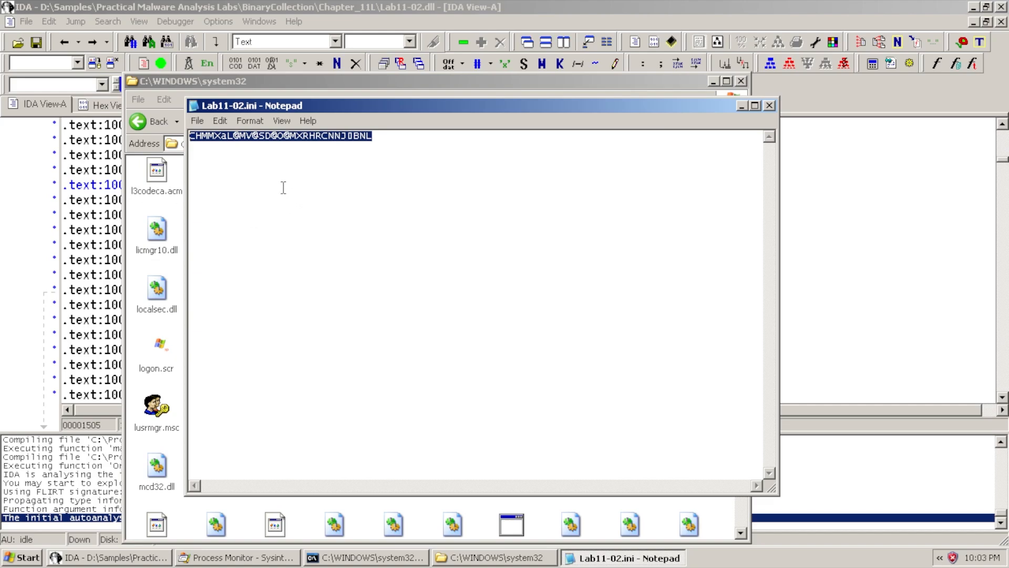
pyautogui.click(214, 149)
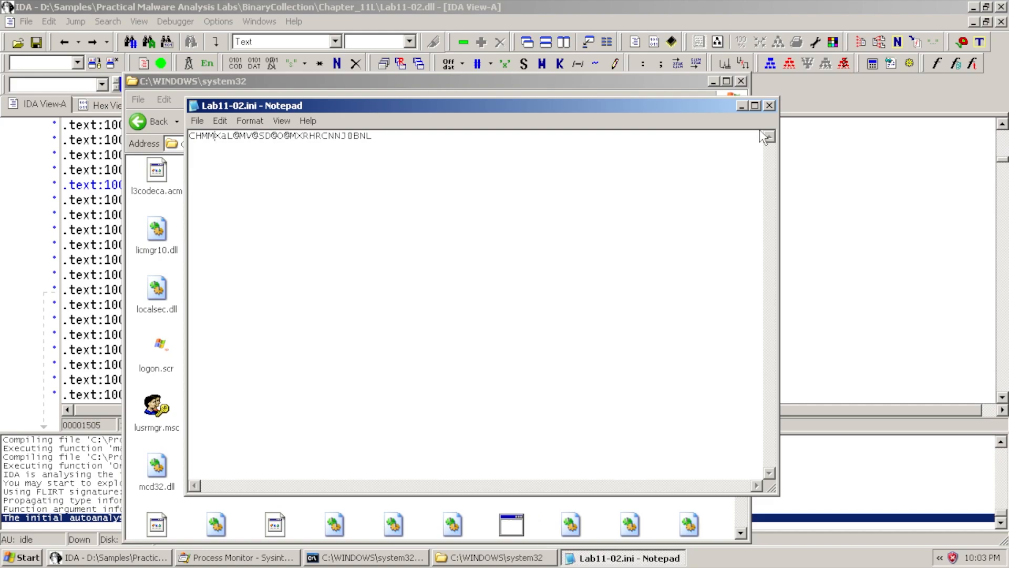
# Close Notepad and the system32 Explorer window
pyautogui.click(769, 105)
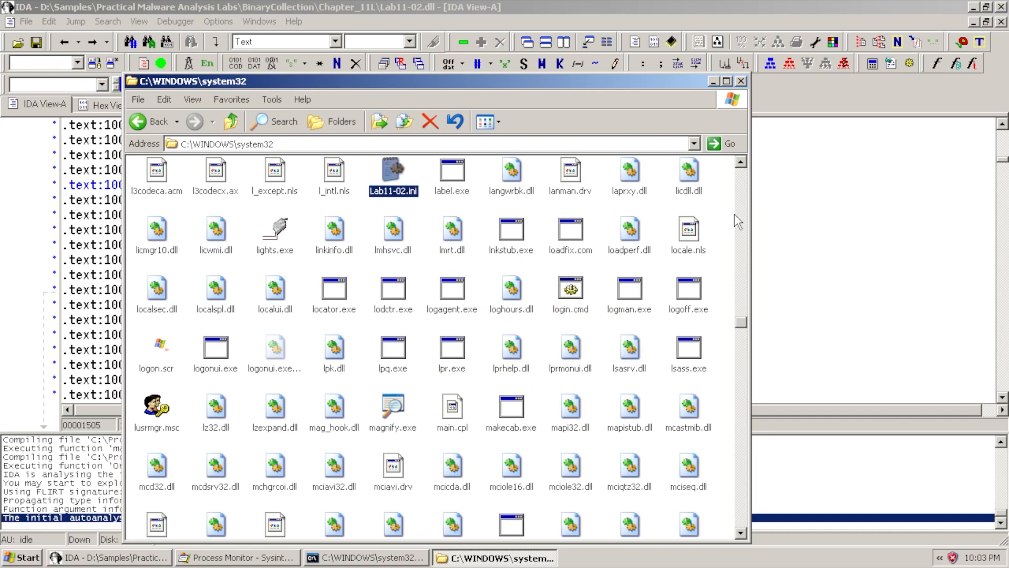
pyautogui.click(741, 82)
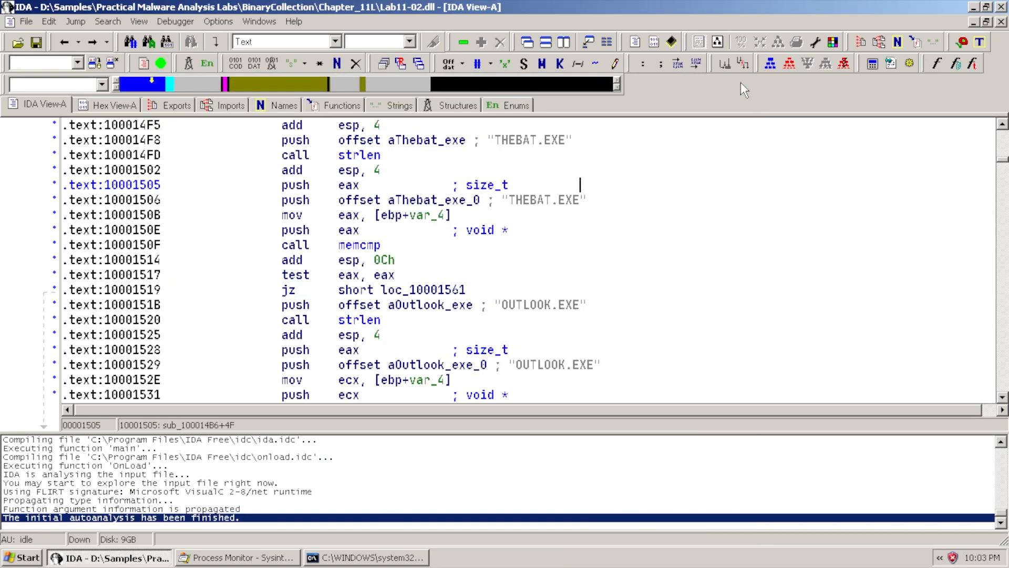
pyautogui.scroll(-2, 484, 237)
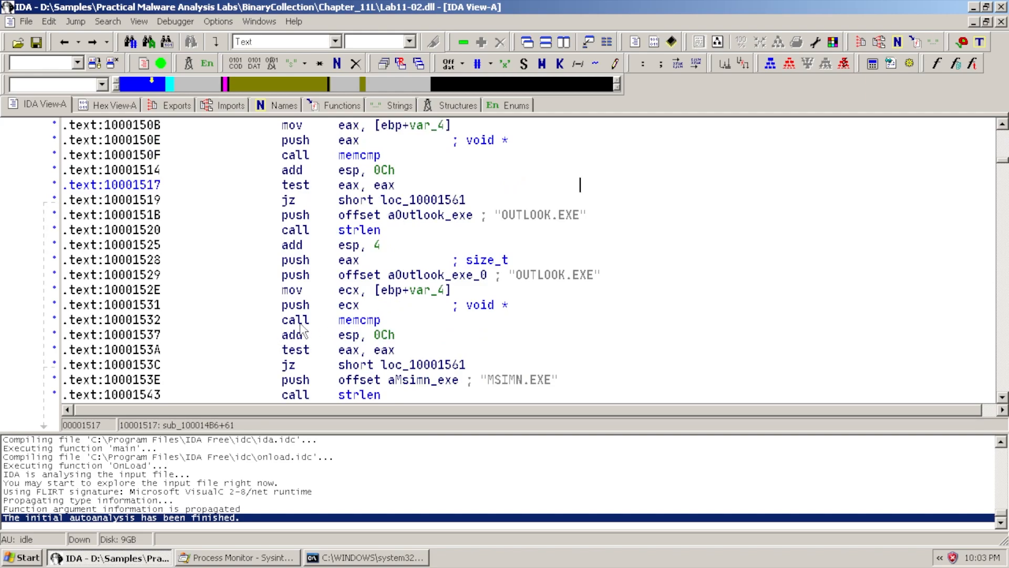
pyautogui.click(21, 561)
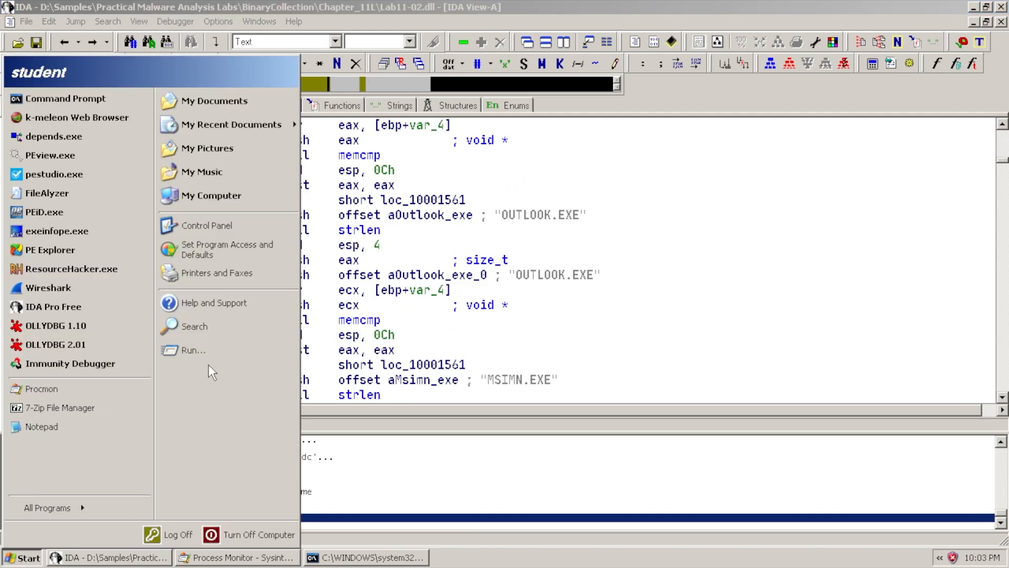
# Load Lab11-02.dll from Chapter_11L into OllyDbg 2.01, confirming the DLL load prompt
pyautogui.click(99, 349)
pyautogui.click(10, 22)
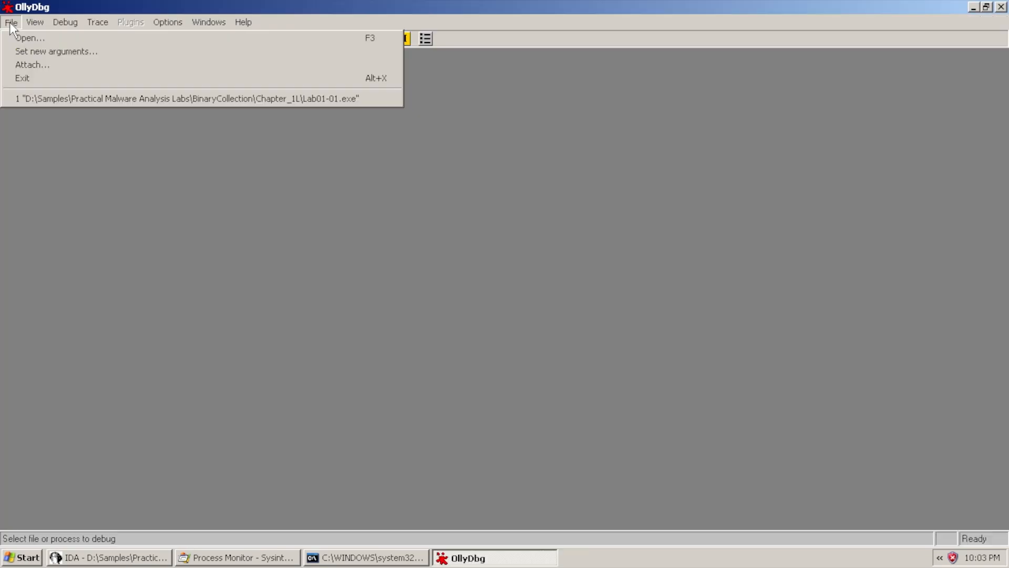
pyautogui.click(28, 36)
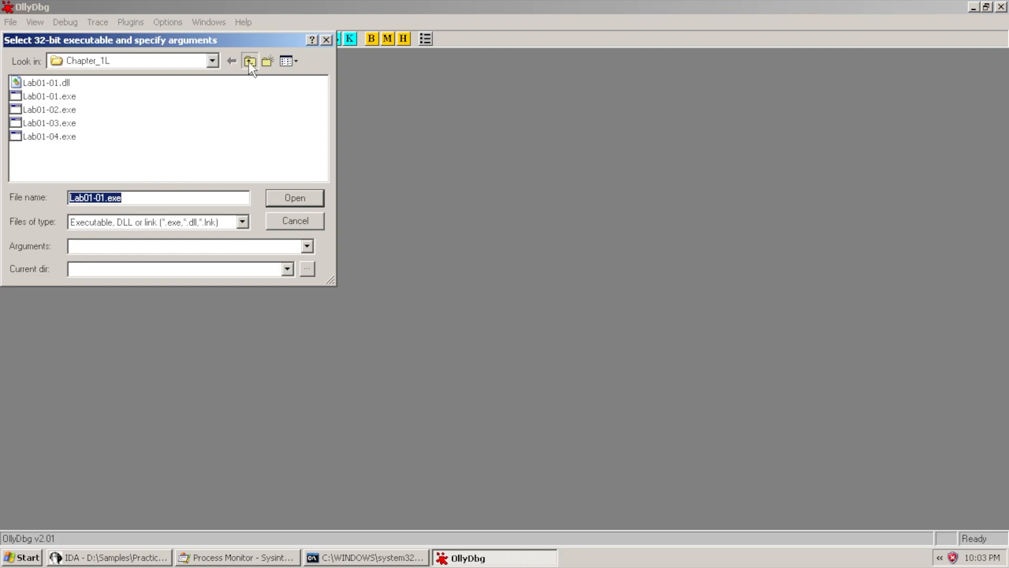
pyautogui.click(249, 62)
pyautogui.doubleClick(138, 98)
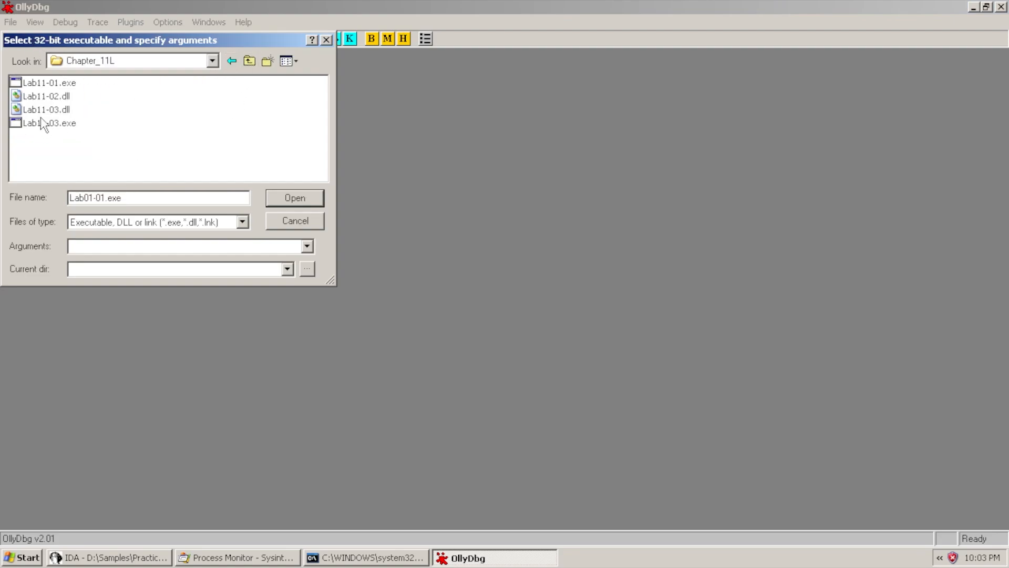
pyautogui.click(62, 99)
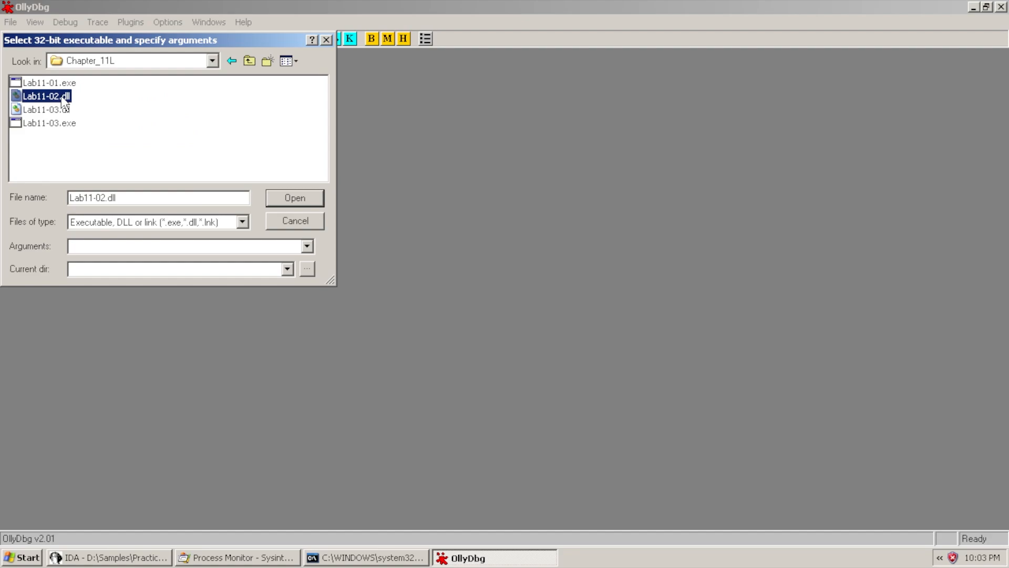
pyautogui.doubleClick(55, 97)
pyautogui.click(467, 308)
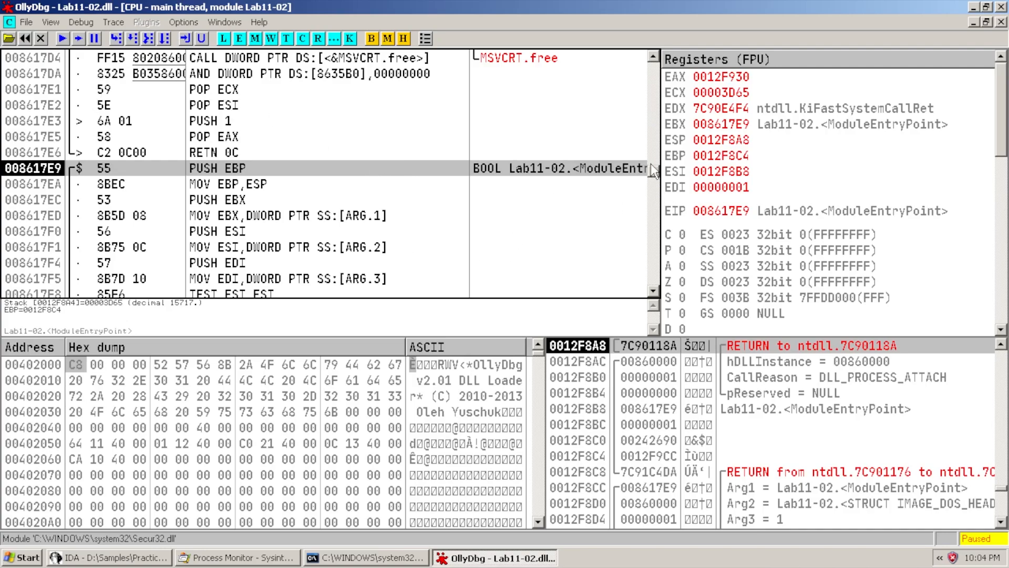
# Review the strncat, \Lab11-02.ini, CreateFileA, ReadFile and 008610B3 calls, then return to IDA
pyautogui.moveTo(656, 178); pyautogui.dragTo(660, 164)
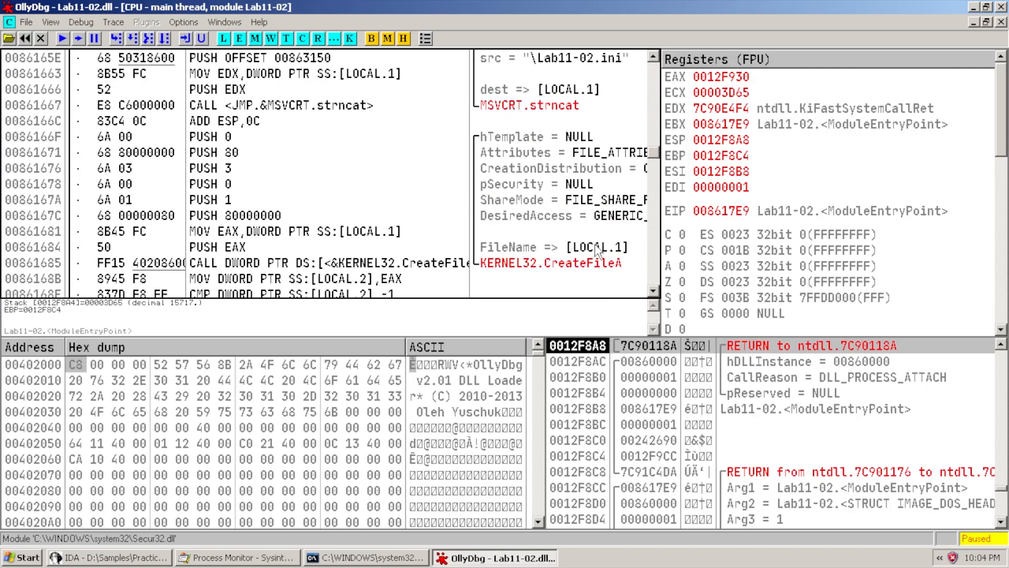
pyautogui.click(585, 262)
pyautogui.click(573, 108)
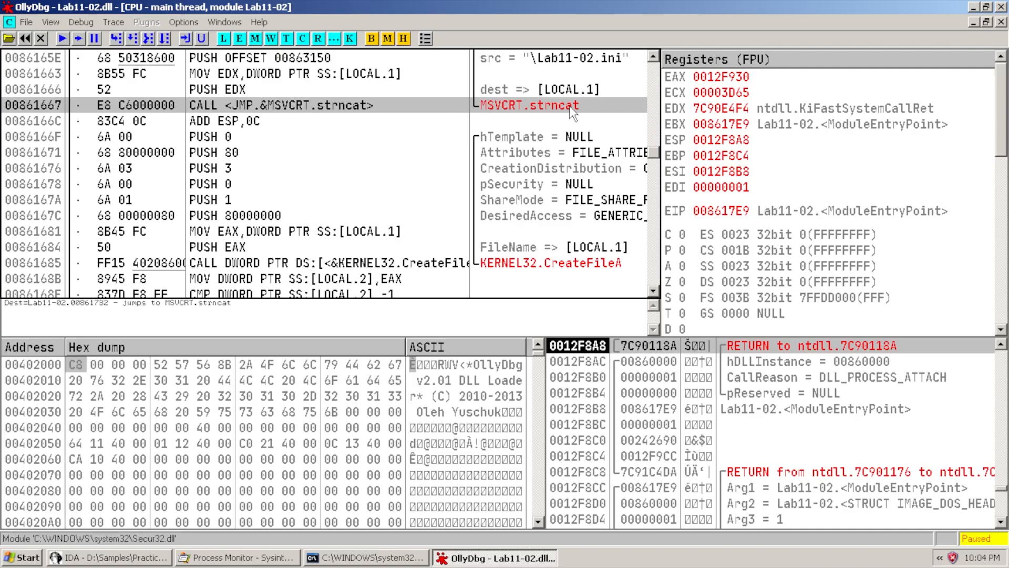
pyautogui.scroll(1, 582, 181)
pyautogui.click(579, 127)
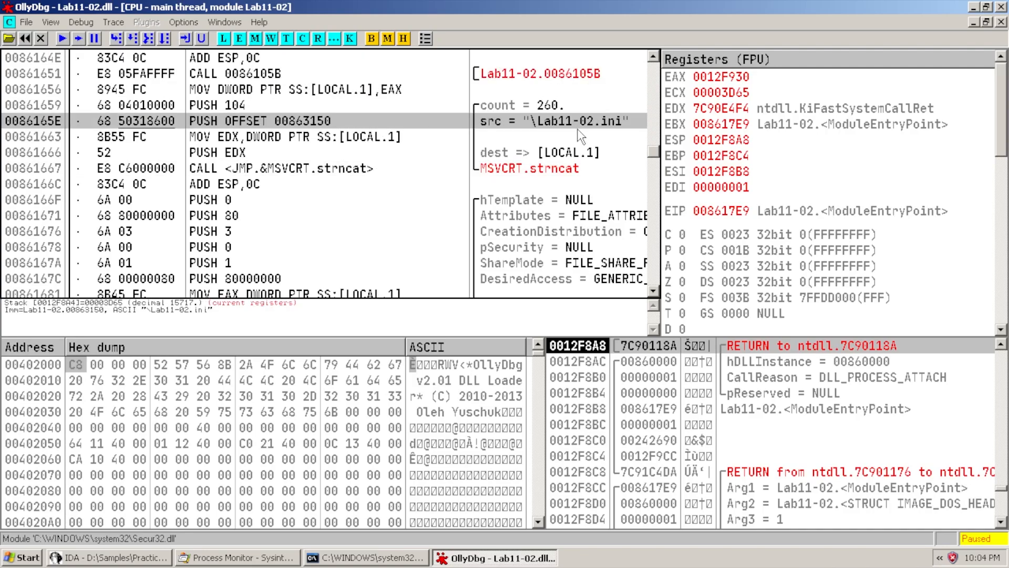
pyautogui.scroll(-5, 575, 130)
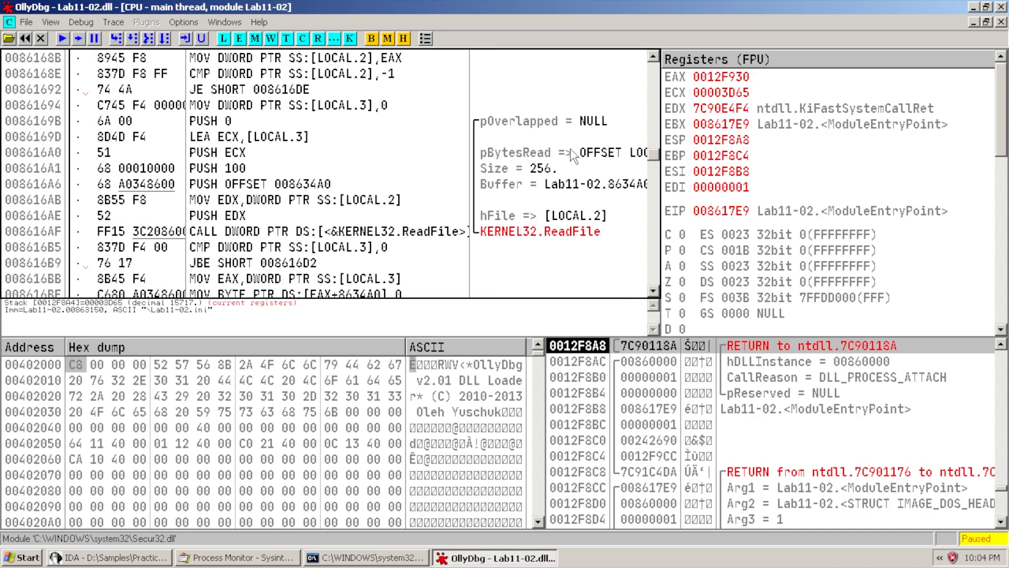
pyautogui.click(362, 235)
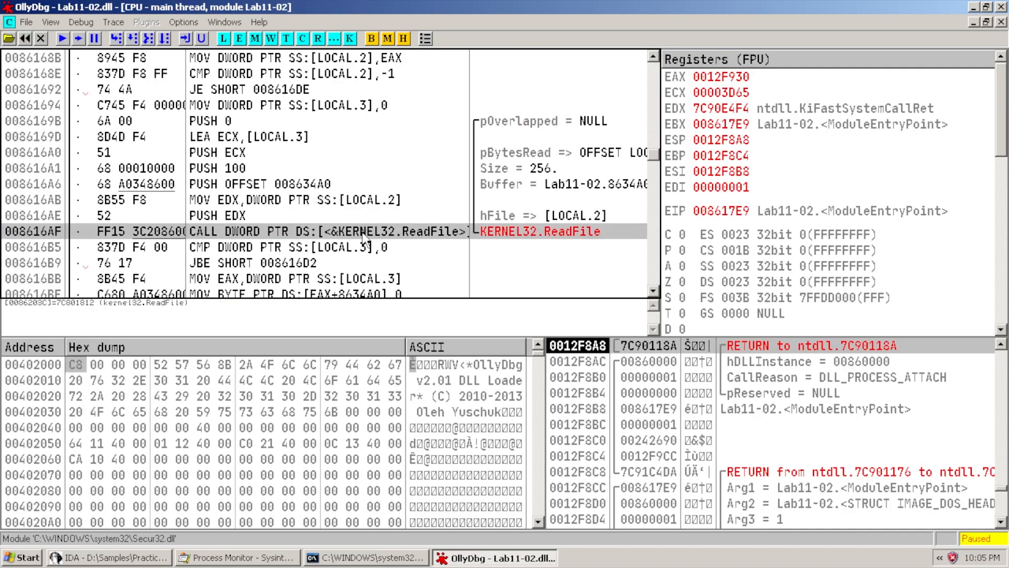
pyautogui.scroll(-1, 367, 240)
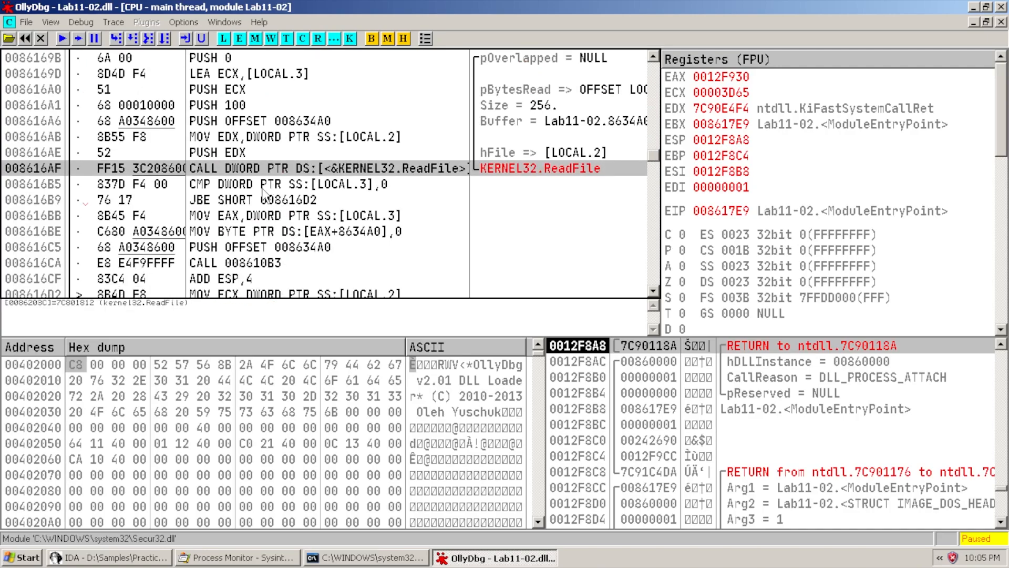
pyautogui.click(246, 264)
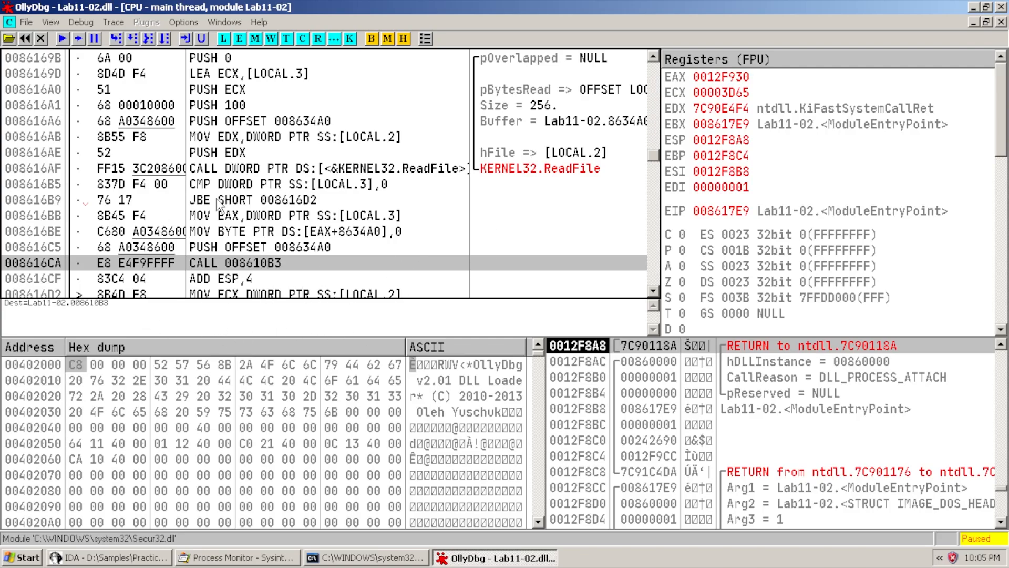
pyautogui.click(149, 558)
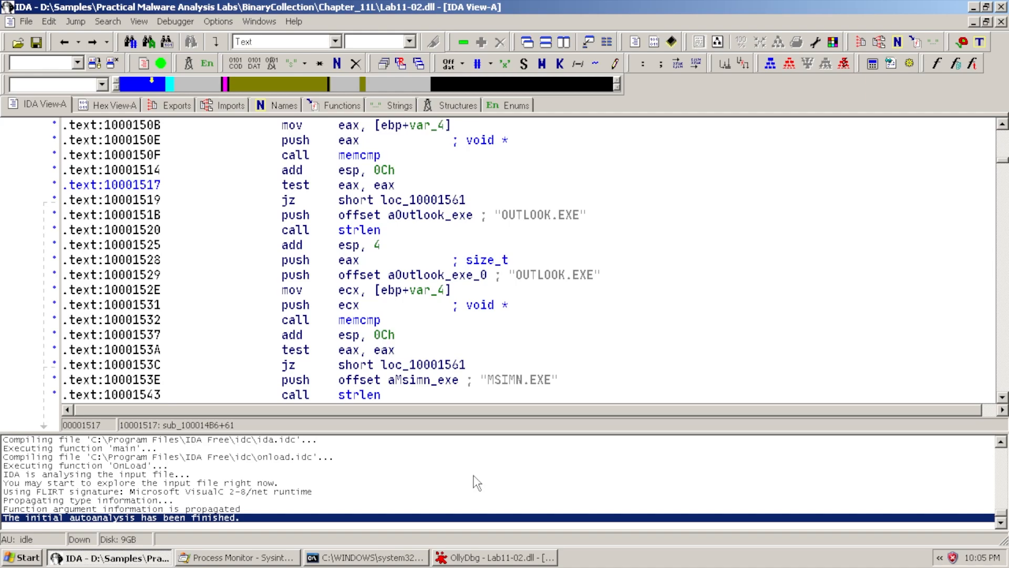
# Compare the OUTLOOK.EXE and MSIMN.EXE checks in IDA, then return to OllyDbg at CALL 008610B3
pyautogui.click(511, 558)
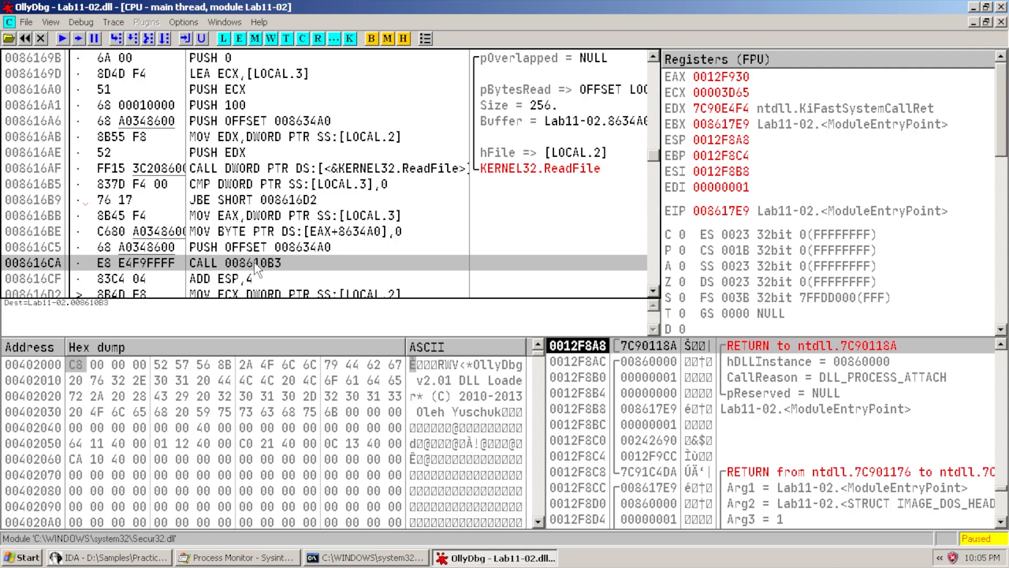
pyautogui.click(146, 559)
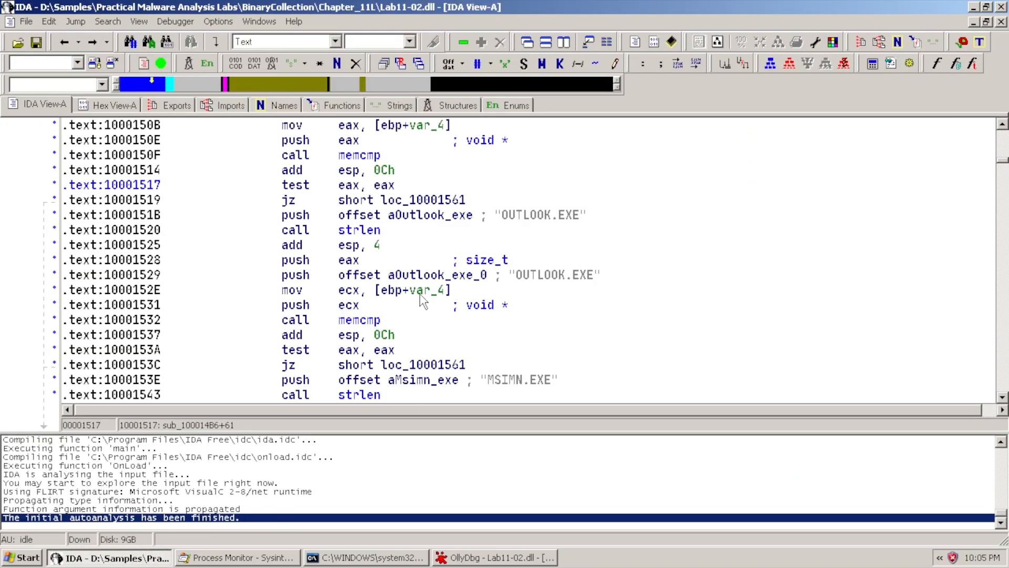
pyautogui.scroll(-1, 208, 287)
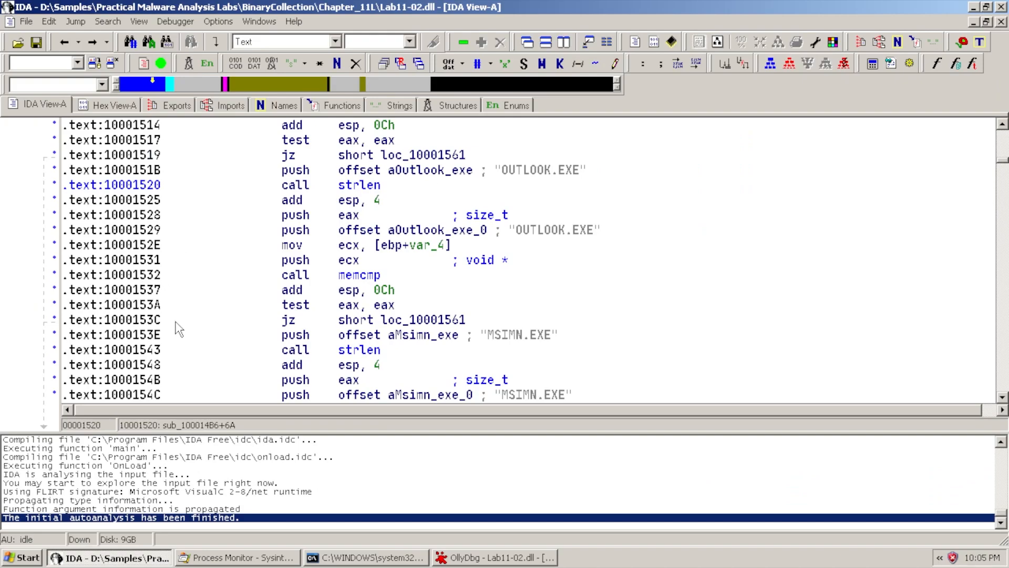
pyautogui.click(470, 558)
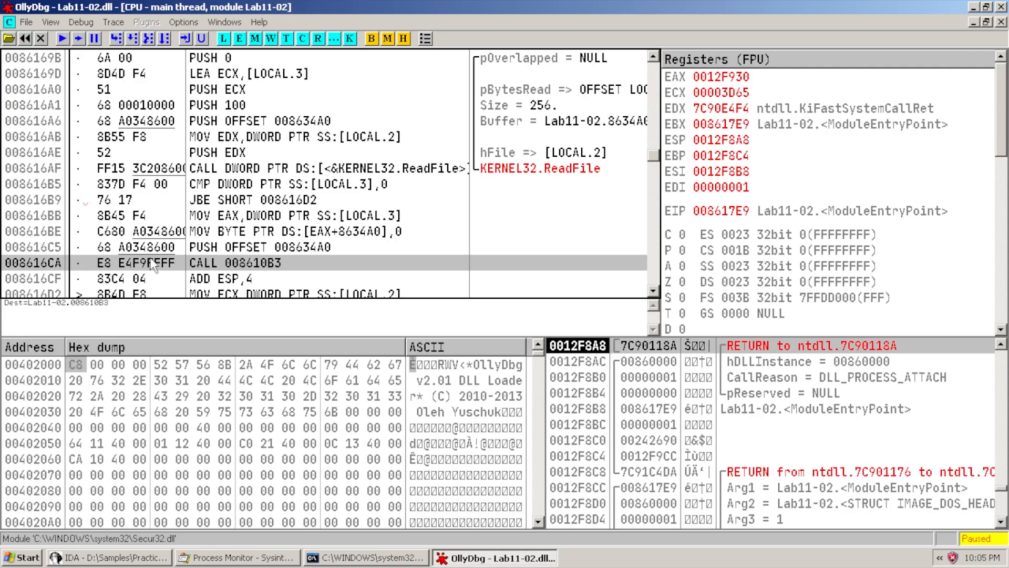
pyautogui.scroll(-1, 270, 250)
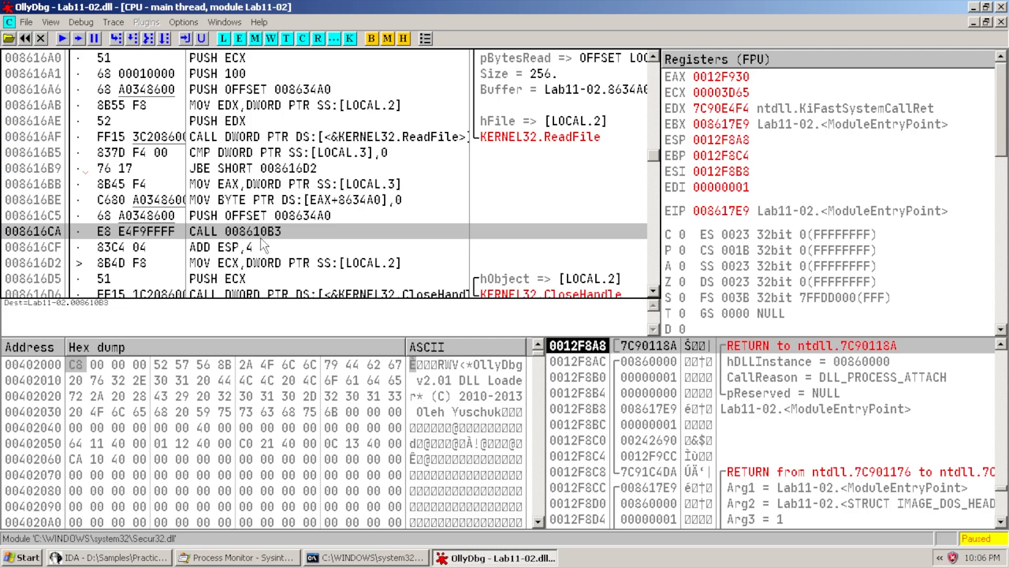
# Follow CALL 008610B3 into its routine and scroll past the string-processing loop
pyautogui.press('Return')
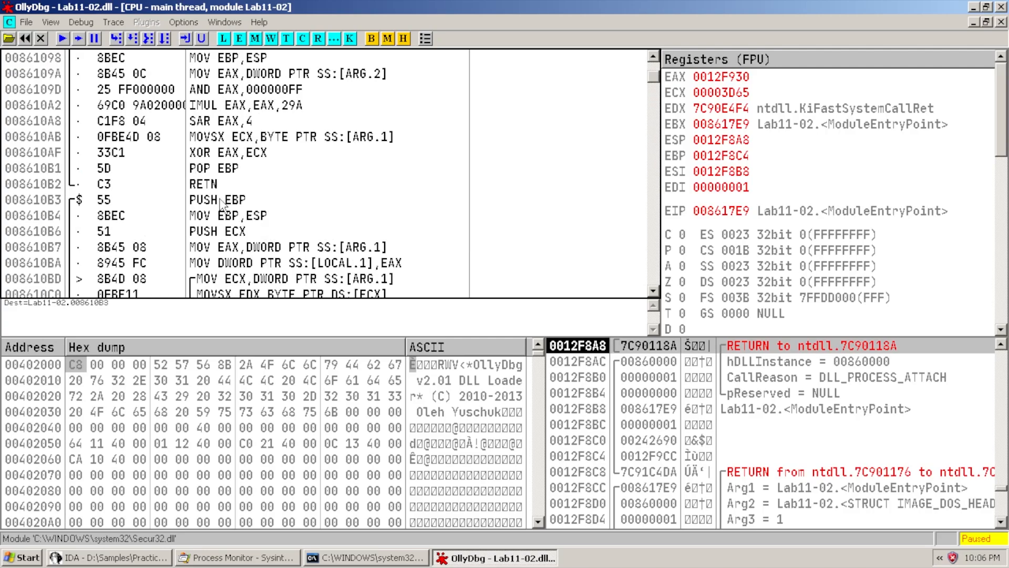
pyautogui.click(220, 200)
pyautogui.scroll(-2, 310, 216)
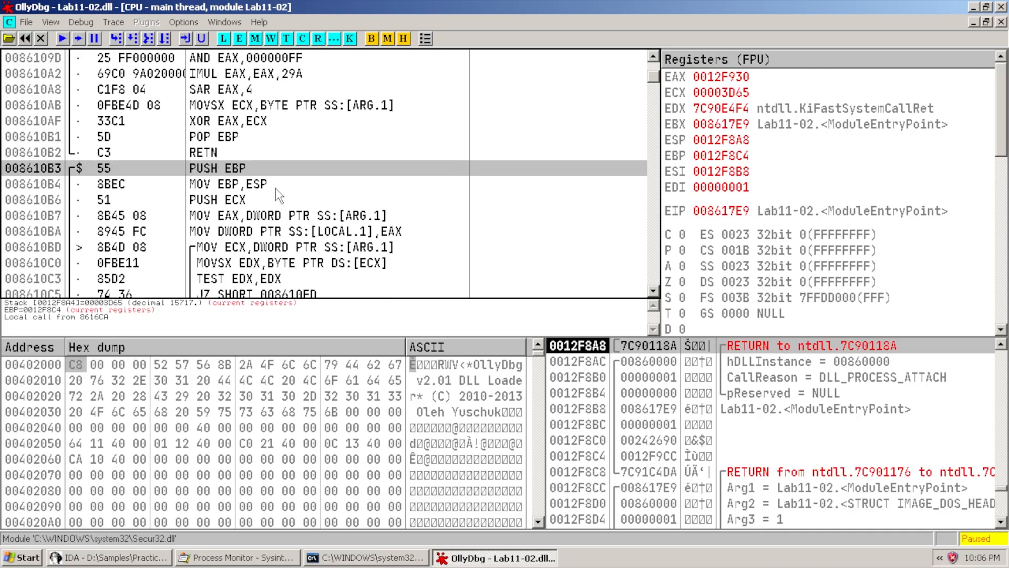
pyautogui.scroll(-1, 89, 176)
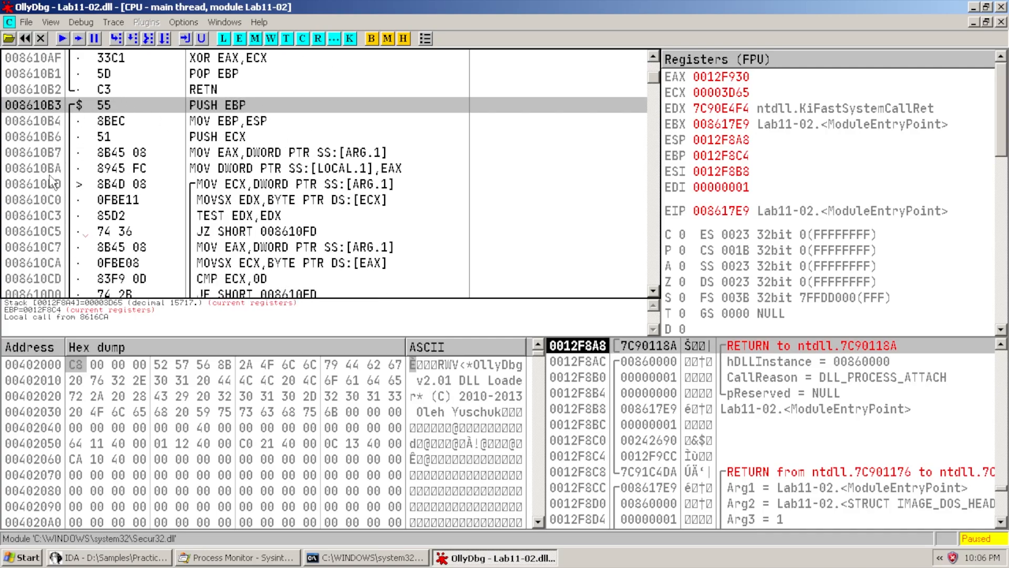
pyautogui.scroll(-1, 331, 180)
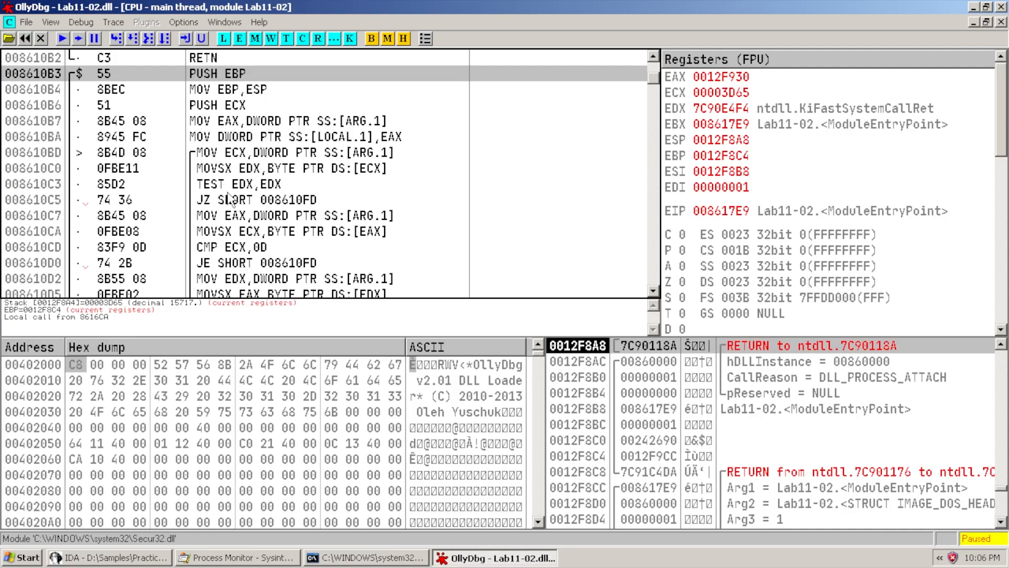
pyautogui.scroll(-8, 231, 200)
pyautogui.scroll(-2, 219, 230)
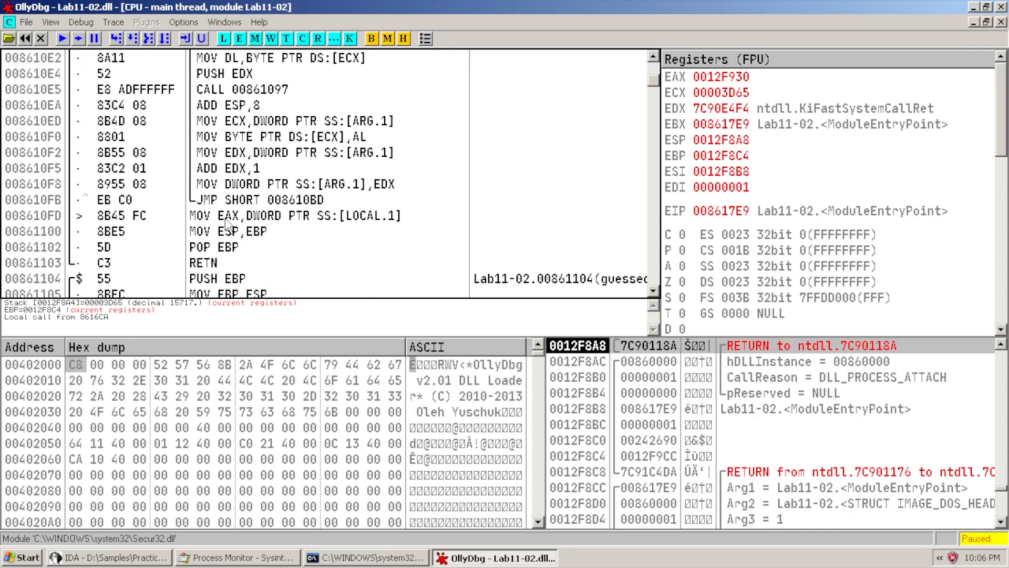
pyautogui.scroll(8, 220, 226)
pyautogui.scroll(-7, 218, 113)
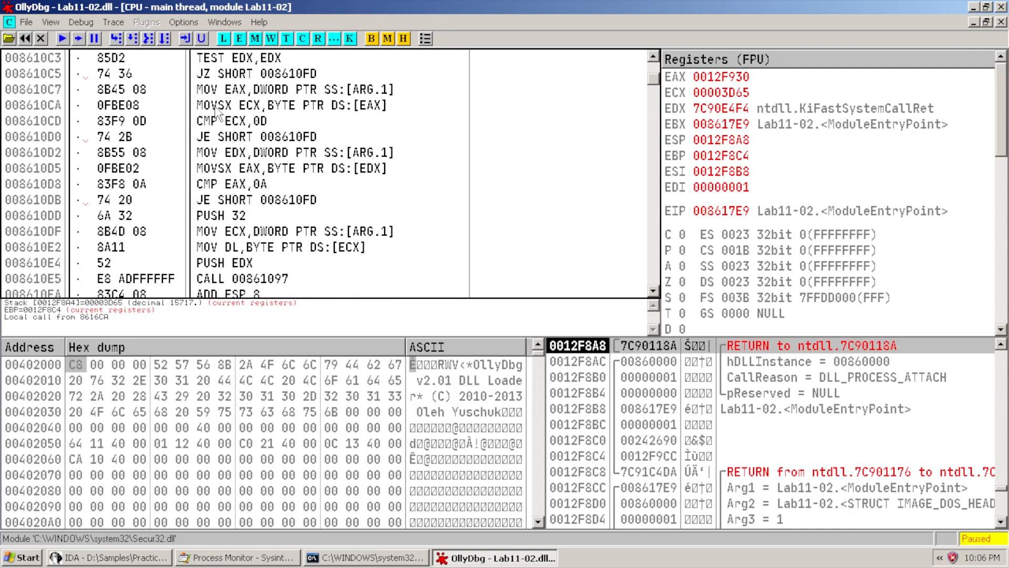
# Toggle a breakpoint on 008610FD and run the DLL until it stops there
pyautogui.click(285, 213)
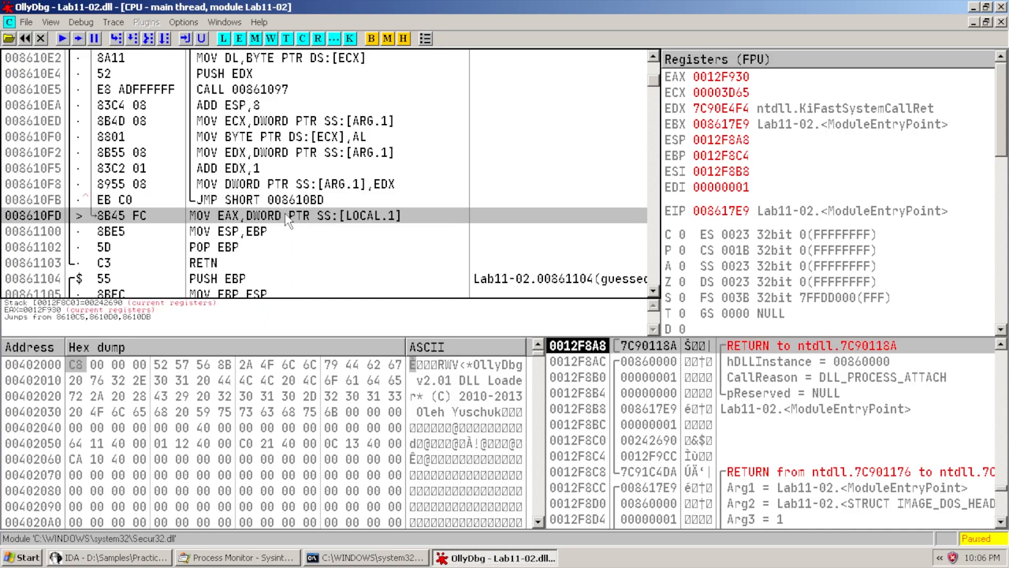
pyautogui.rightClick(237, 214)
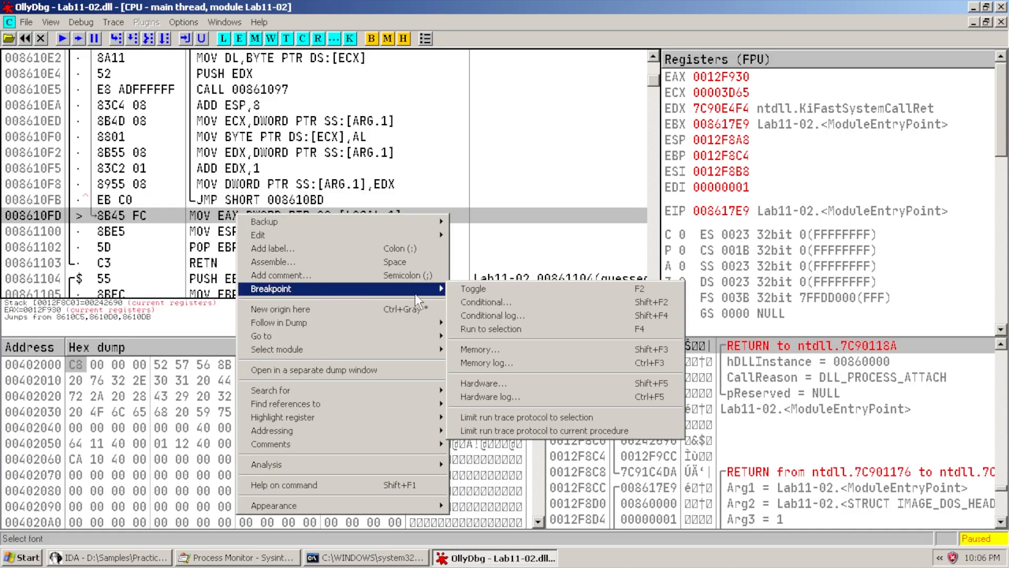
pyautogui.click(492, 289)
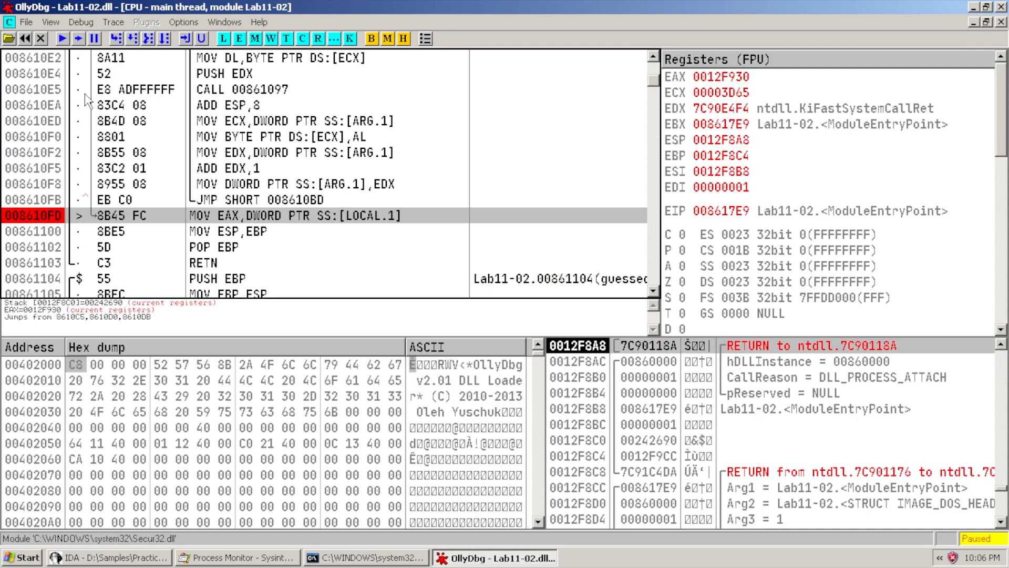
pyautogui.click(62, 39)
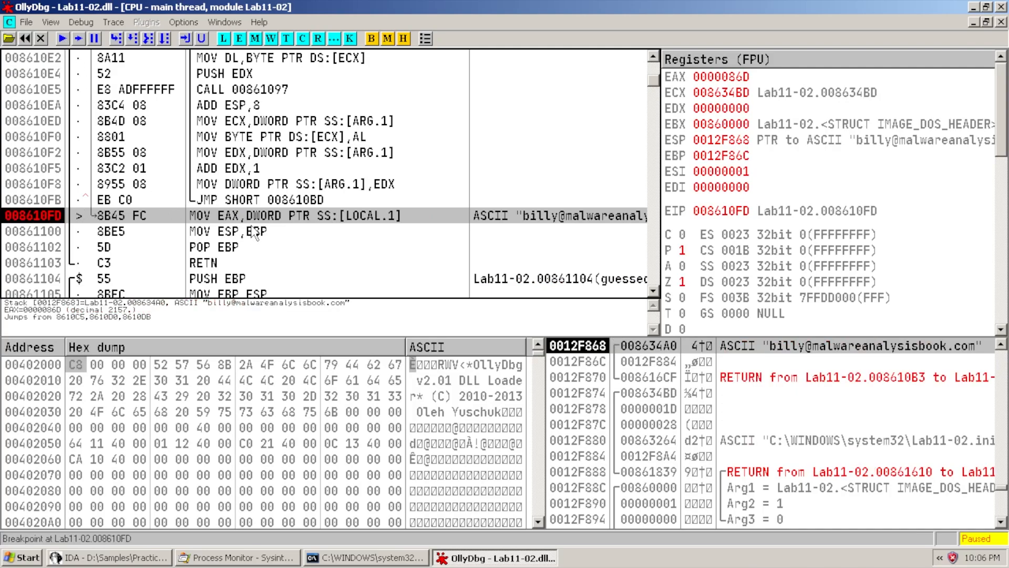
# Widen the Registers pane until the full decoded e-mail address at ESP is readable
pyautogui.scroll(2, 244, 182)
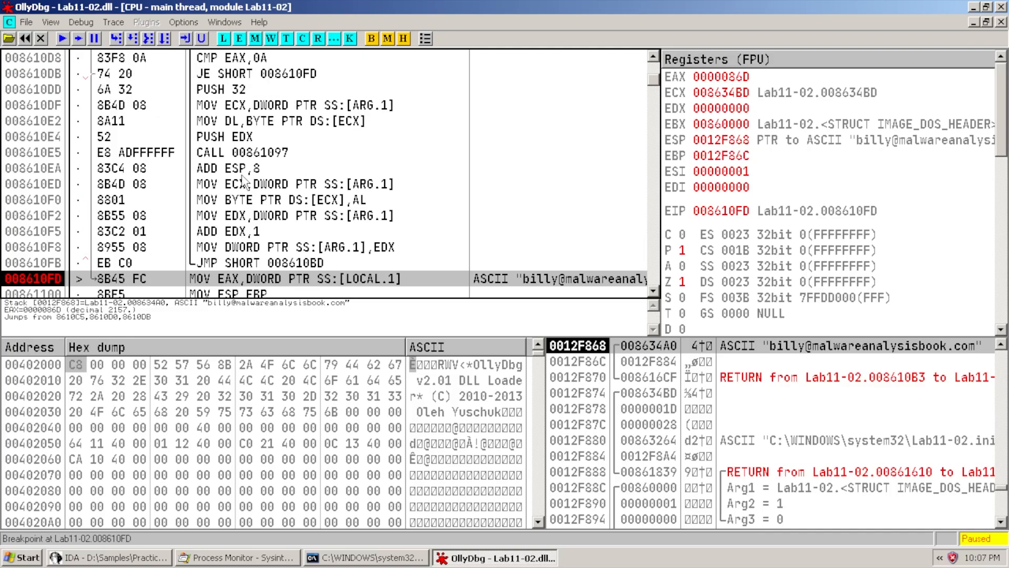
pyautogui.scroll(-1, 255, 168)
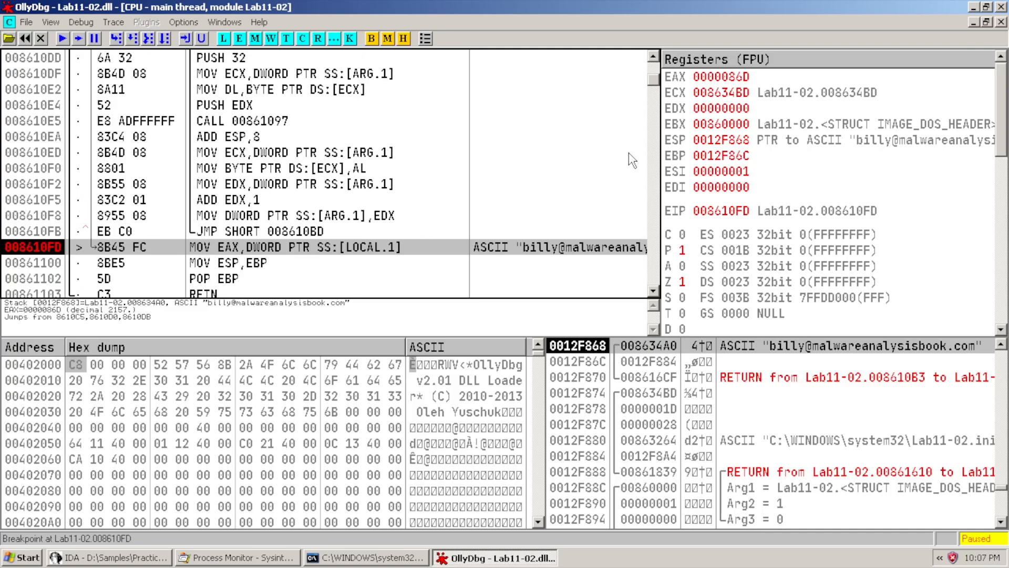
pyautogui.moveTo(659, 181); pyautogui.dragTo(557, 170)
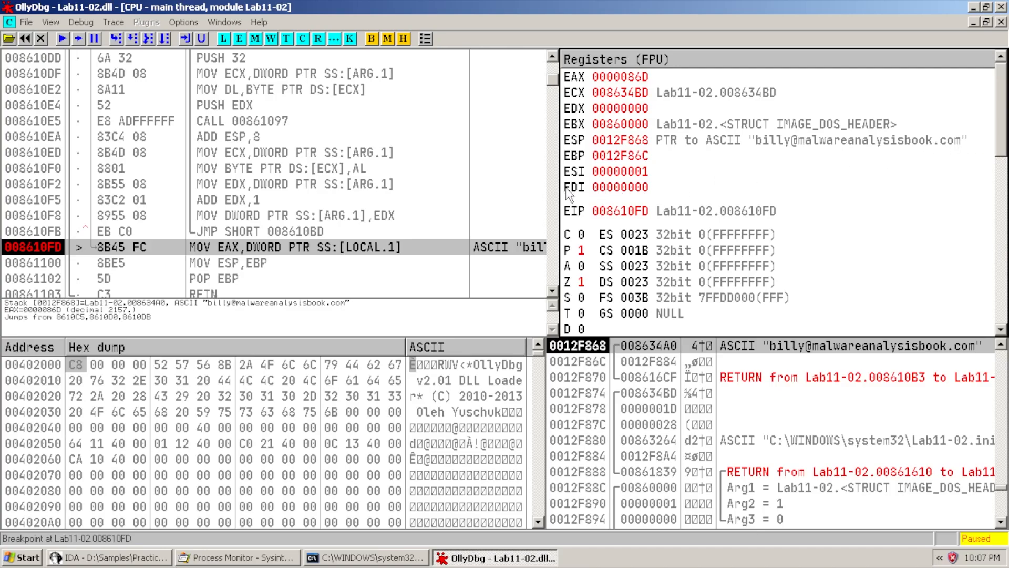
pyautogui.moveTo(560, 193); pyautogui.dragTo(506, 194)
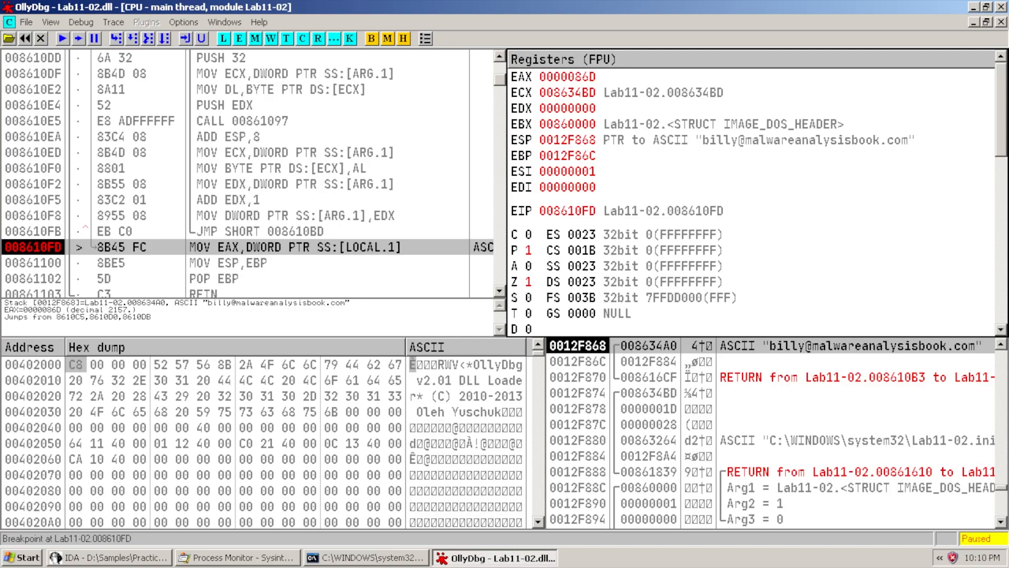
# Close OllyDbg and the command prompt, then scroll IDA View-A to the MSIMN.EXE memcmp
pyautogui.hotkey('alt', 'F4')
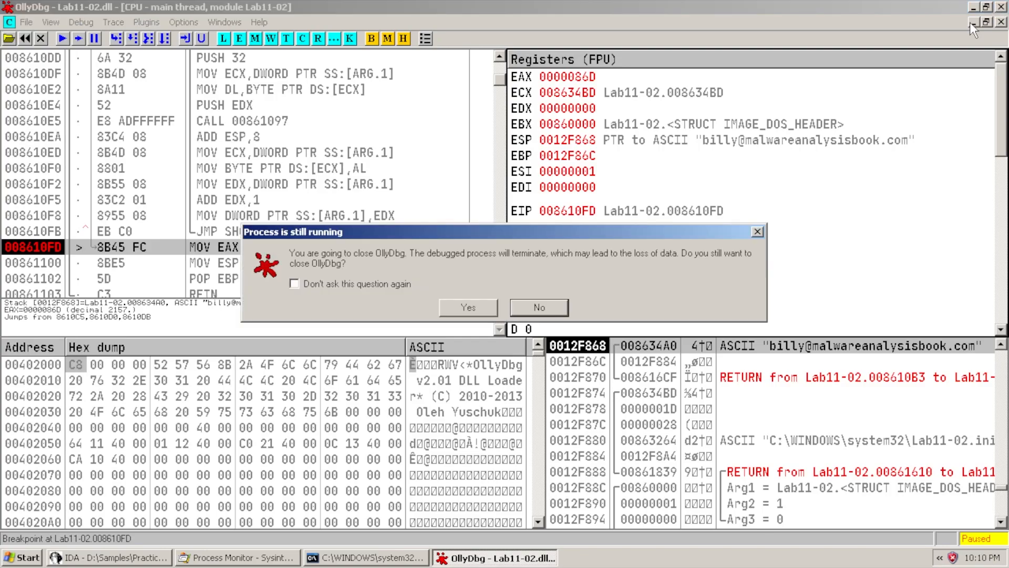
pyautogui.press('Return')
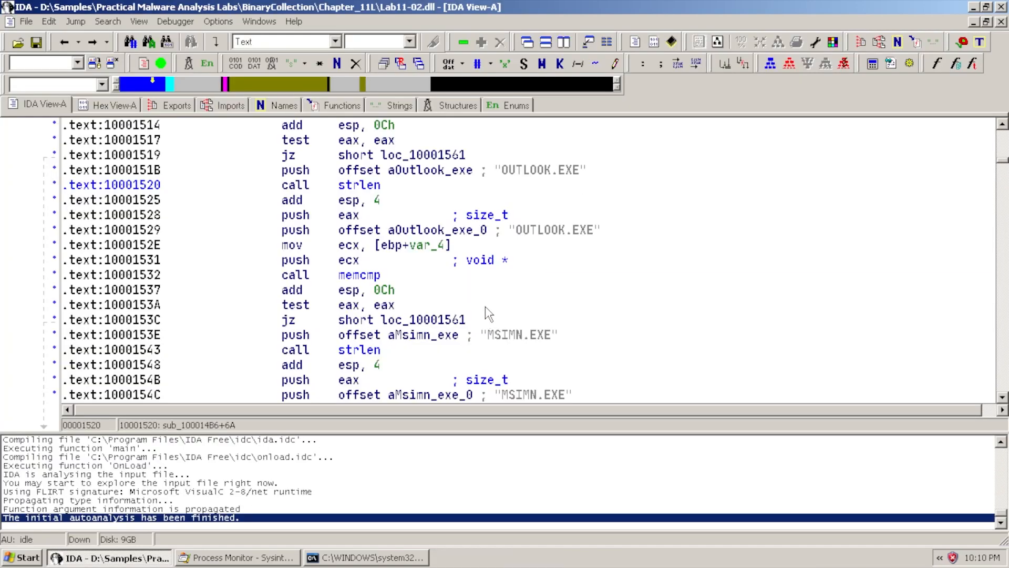
pyautogui.hotkey('alt', 'Tab')
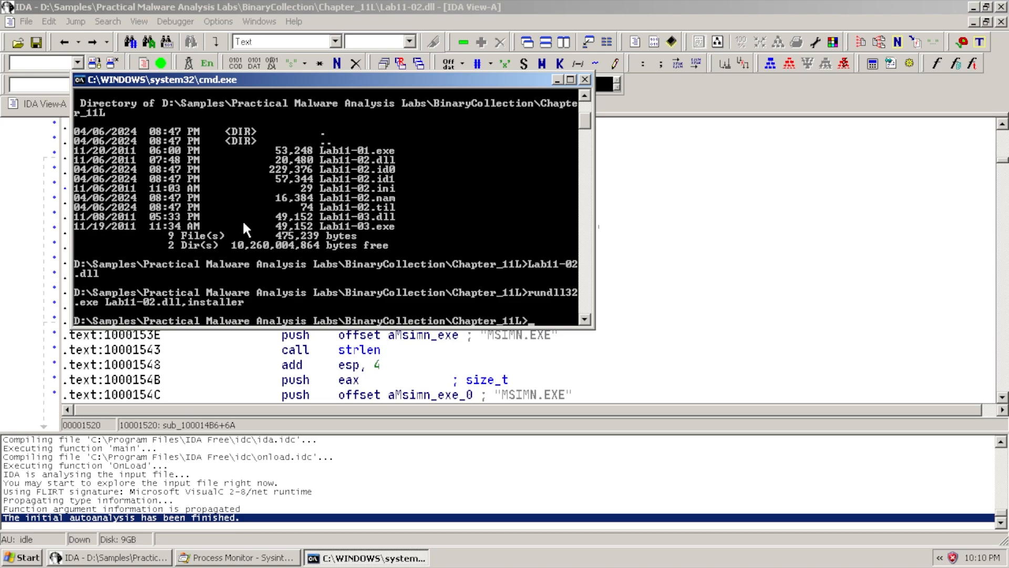
pyautogui.click(584, 79)
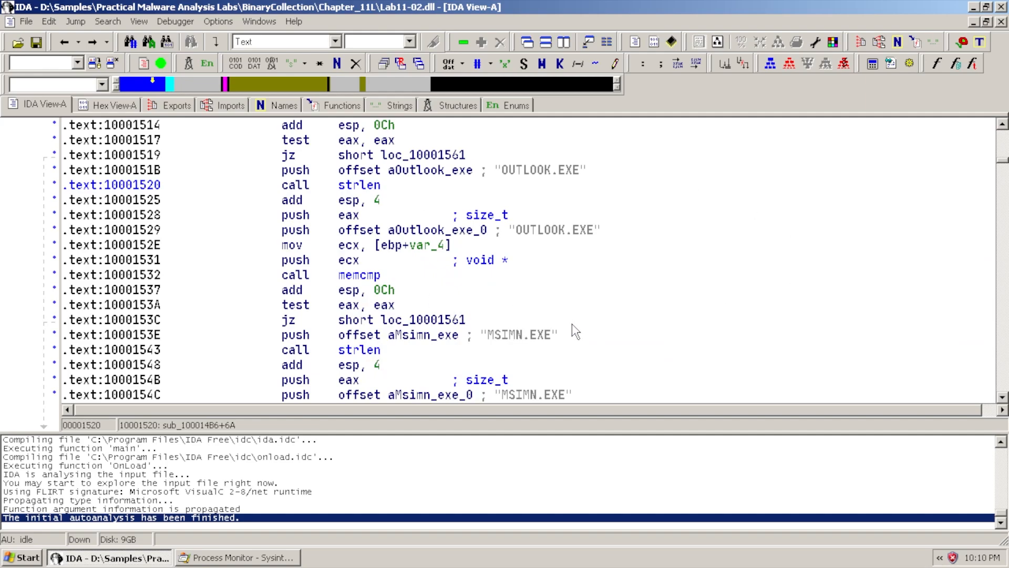
pyautogui.scroll(-3, 572, 325)
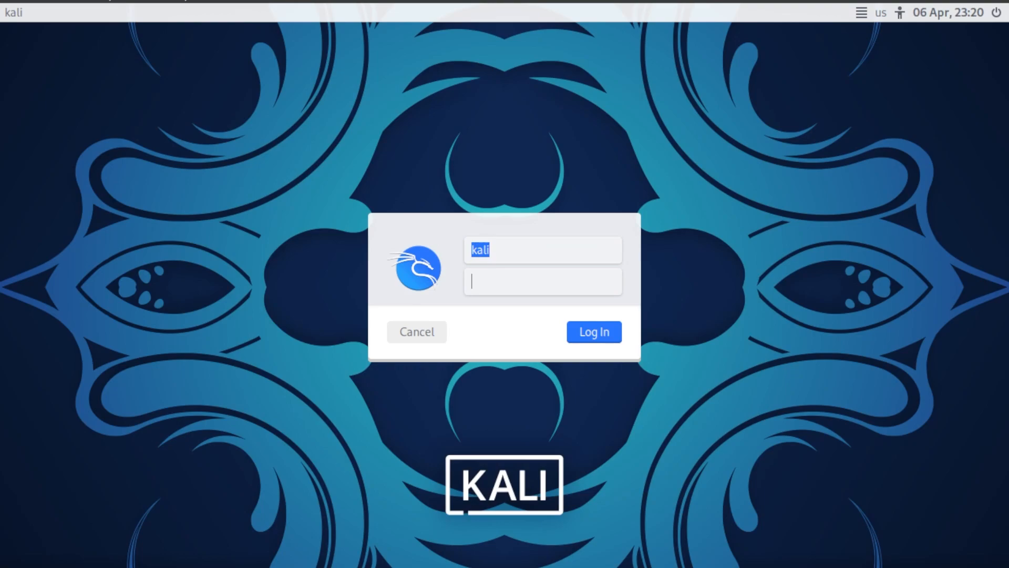
# Enter the kali user's password at the login screen and sign in
pyautogui.press('Return')
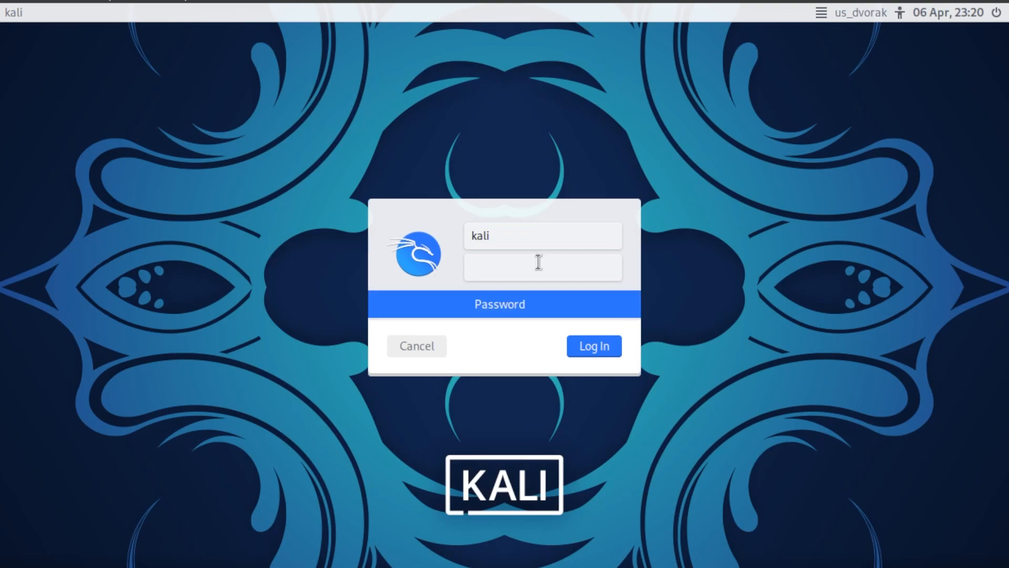
pyautogui.write('kali')
pyautogui.press('Return')
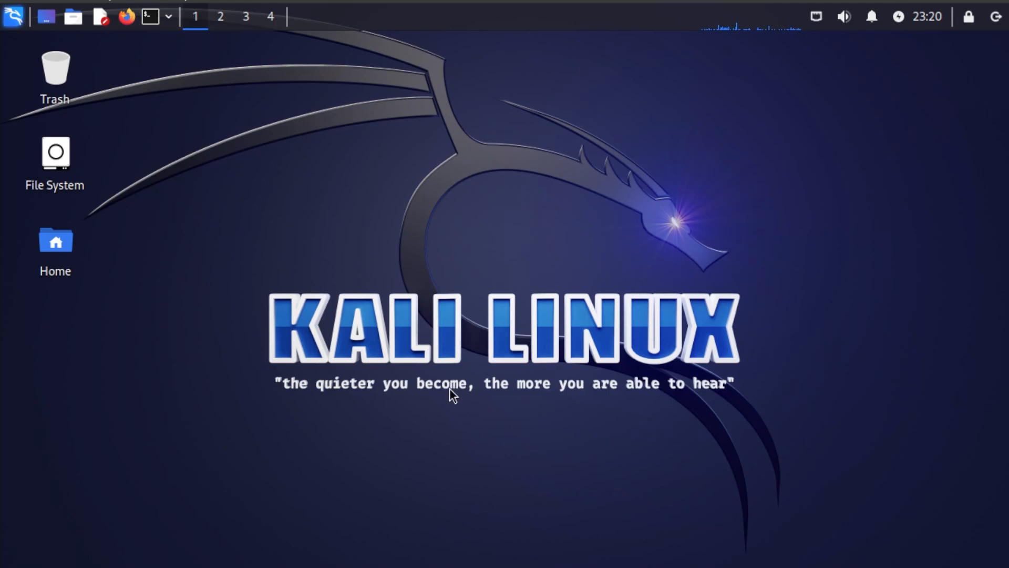
# Open a terminal emulator from the top panel's terminal icon
pyautogui.click(150, 21)
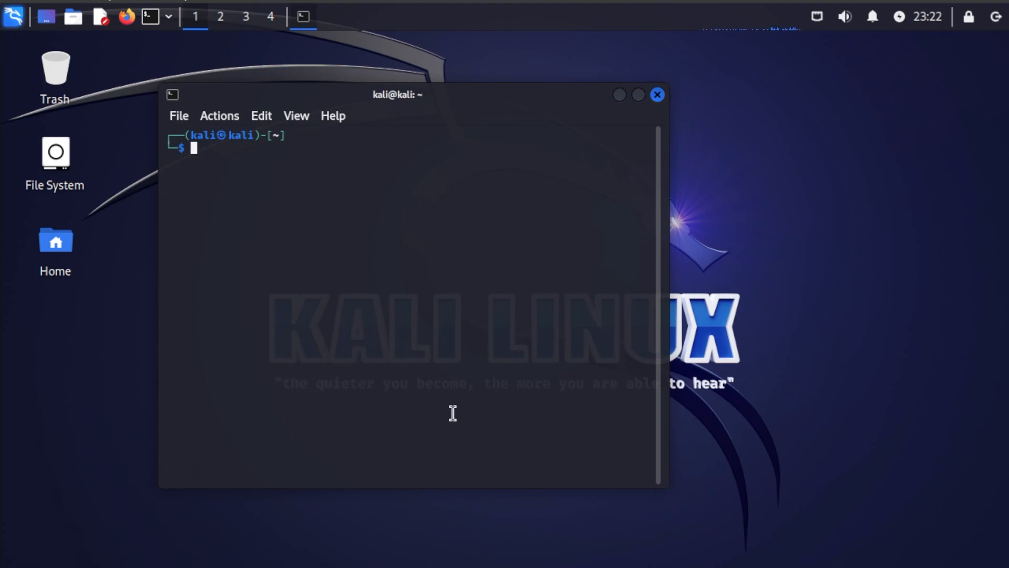
# Run ip addr to confirm 192.168.0.69, then type the smtpd DebuggingServer command for 192.168.0.69:25
pyautogui.write('ip addr')
pyautogui.press('Return')
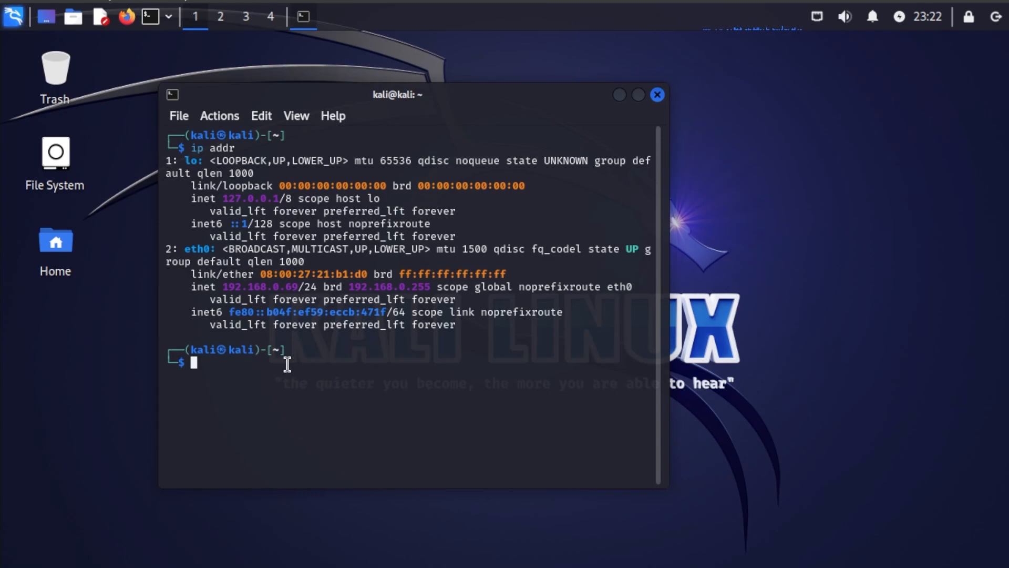
pyautogui.write('python -m smtpd -n -c DebuggingServer 192.168.0.69:25')
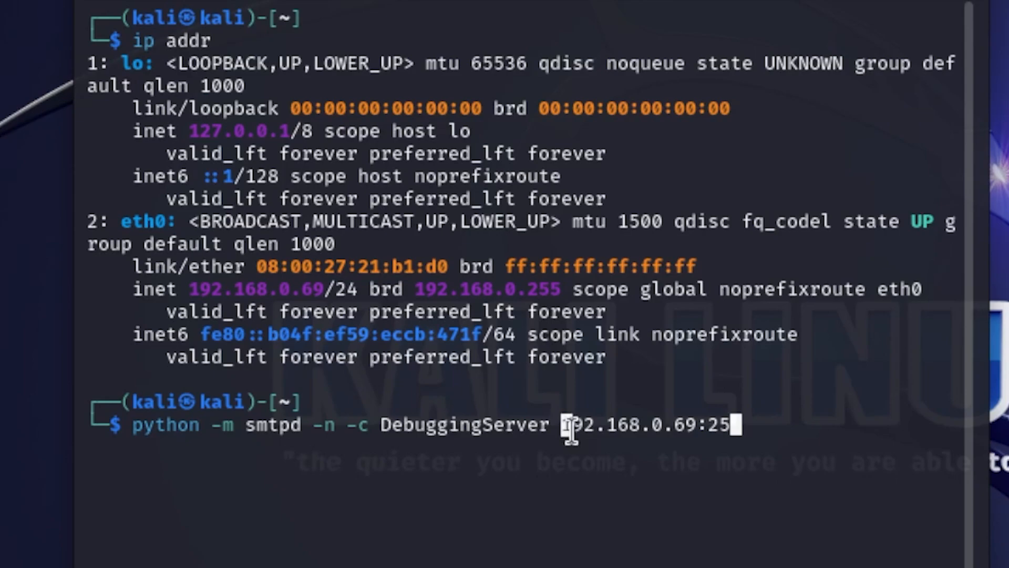
# Check the command's 192.168.0.69 matches eth0, reposition the terminal, and start the smtpd DebuggingServer
pyautogui.moveTo(562, 427); pyautogui.dragTo(697, 426)
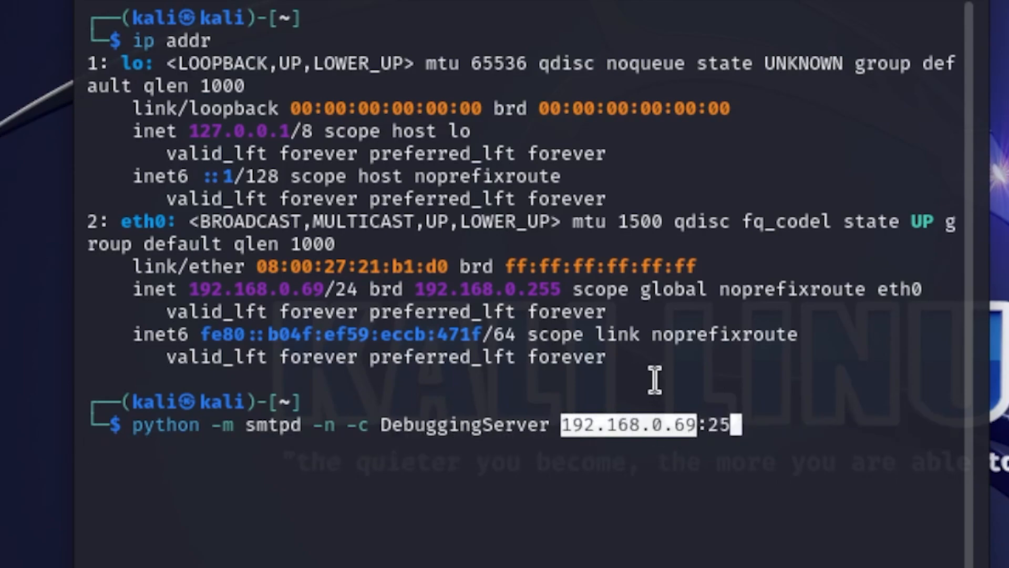
pyautogui.moveTo(133, 41); pyautogui.dragTo(217, 44)
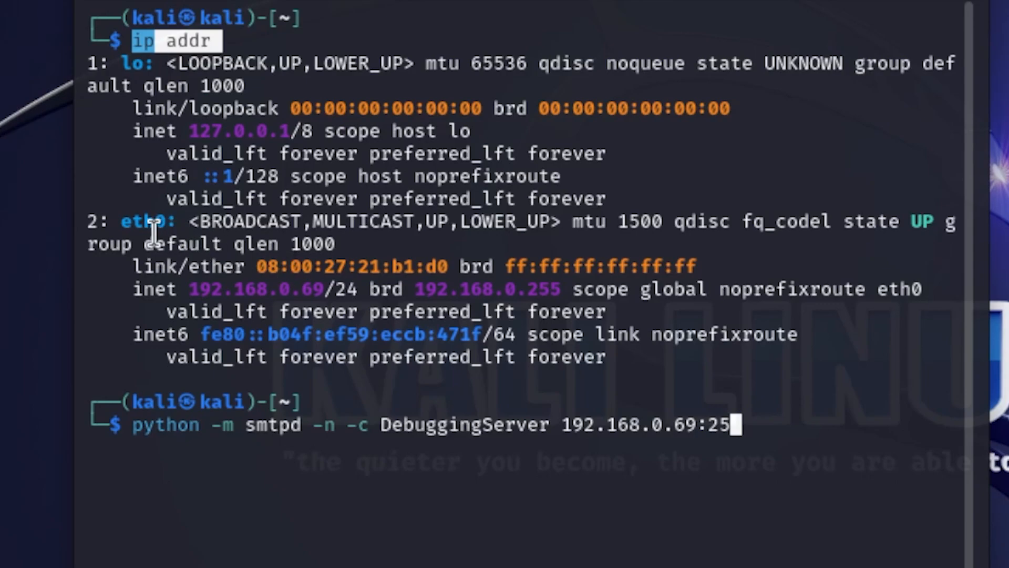
pyautogui.doubleClick(265, 267)
pyautogui.moveTo(198, 289); pyautogui.dragTo(369, 299)
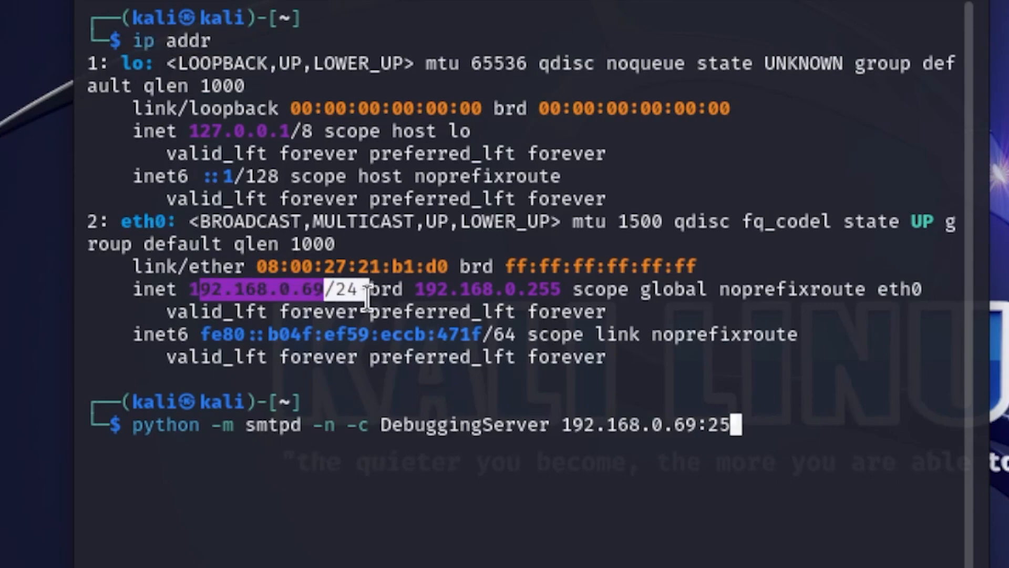
pyautogui.moveTo(739, 426); pyautogui.dragTo(706, 441)
pyautogui.click(706, 439)
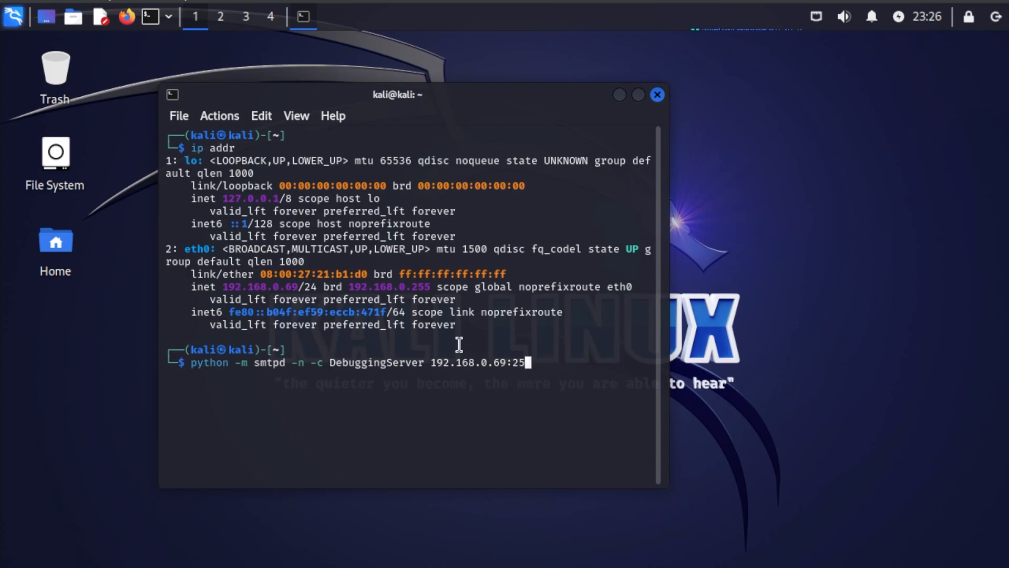
pyautogui.moveTo(487, 113); pyautogui.dragTo(556, 90)
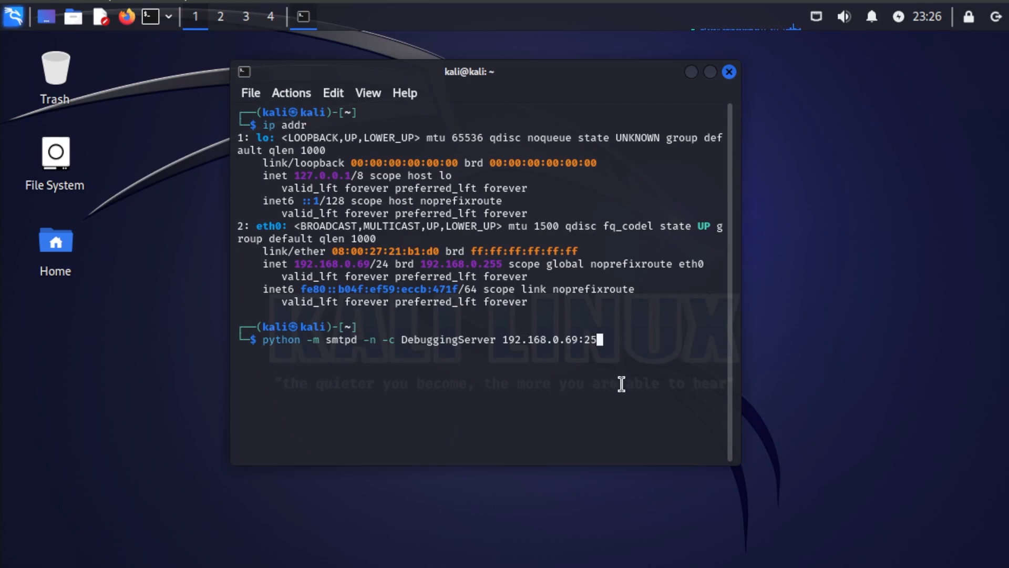
pyautogui.press('Return')
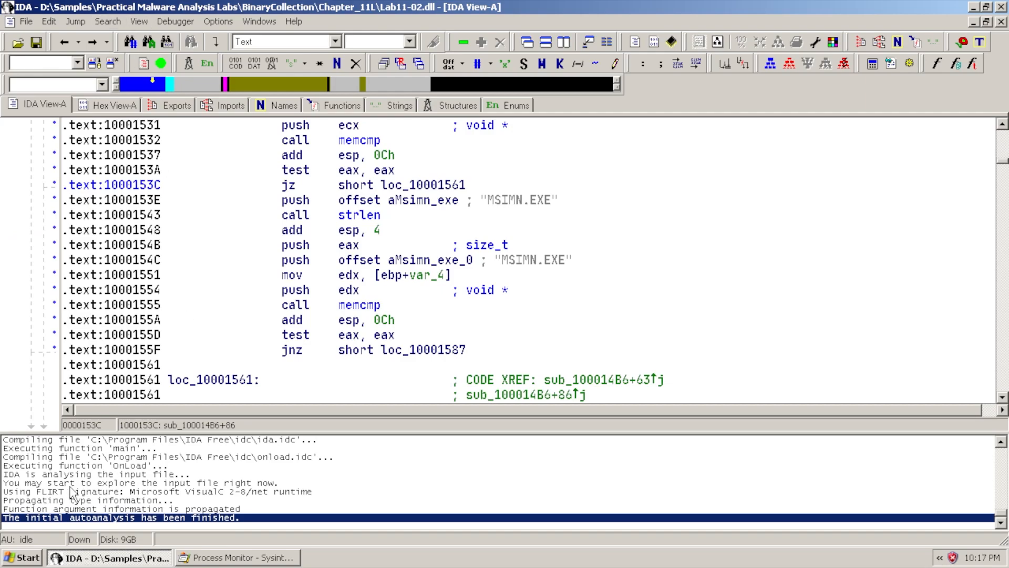
# Launch msimn.exe via Run and make Outlook Express the default mail client
pyautogui.click(21, 559)
pyautogui.click(212, 351)
pyautogui.write('msi')
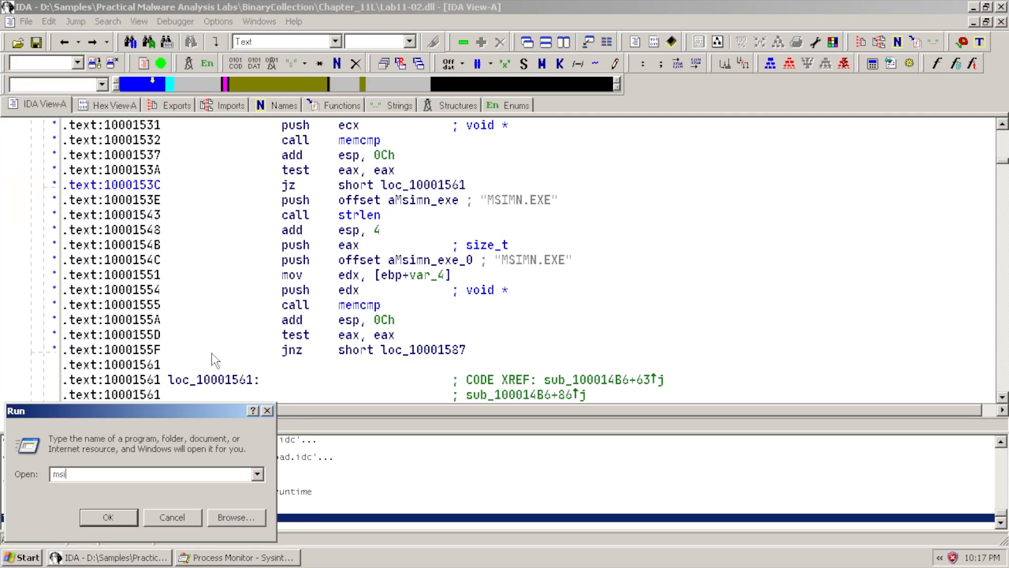
pyautogui.write('mn.exe')
pyautogui.press('Return')
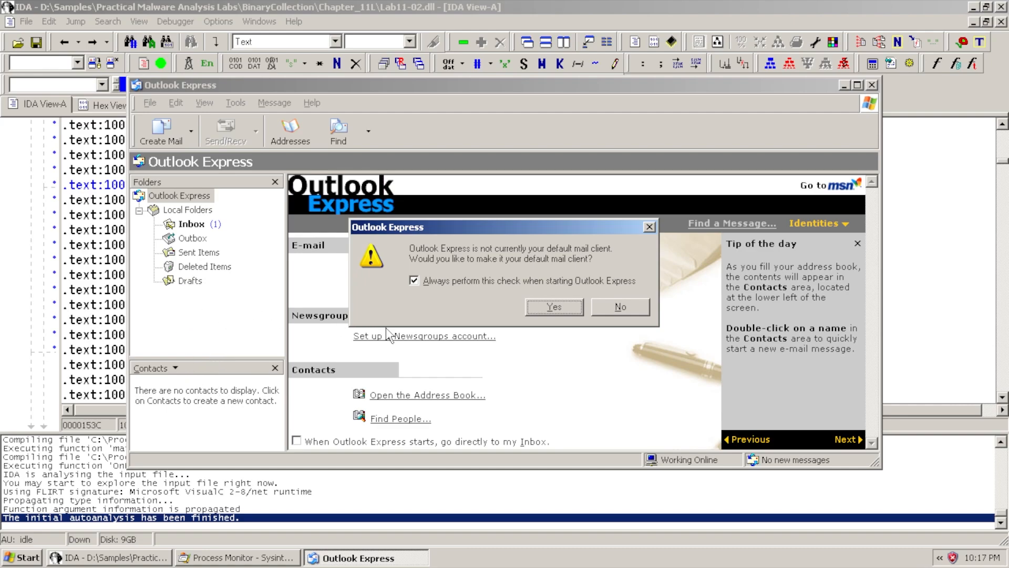
pyautogui.click(574, 307)
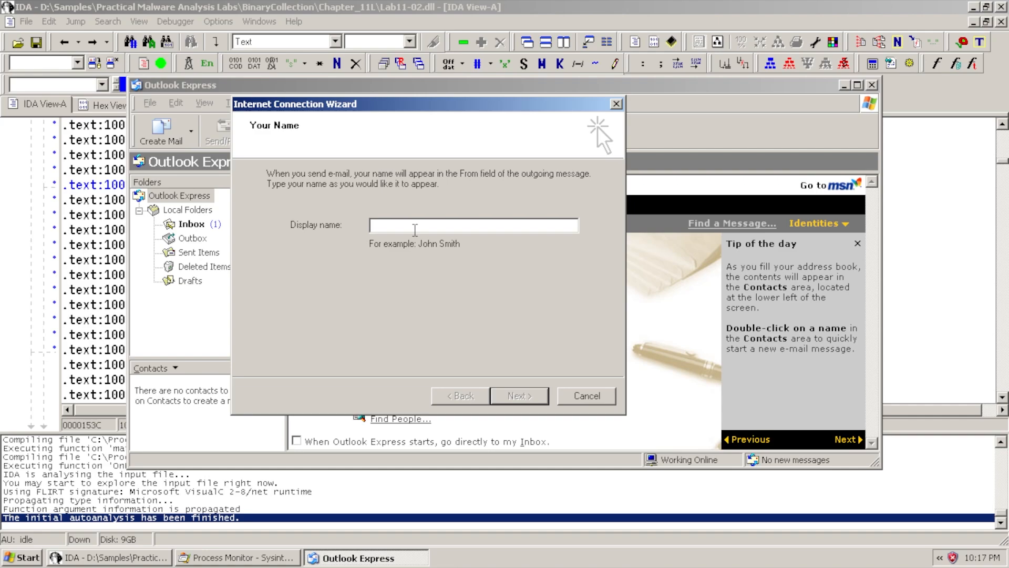
# Enter the account's display name and e-mail address in the Internet Connection Wizard
pyautogui.write('David K')
pyautogui.press('Return')
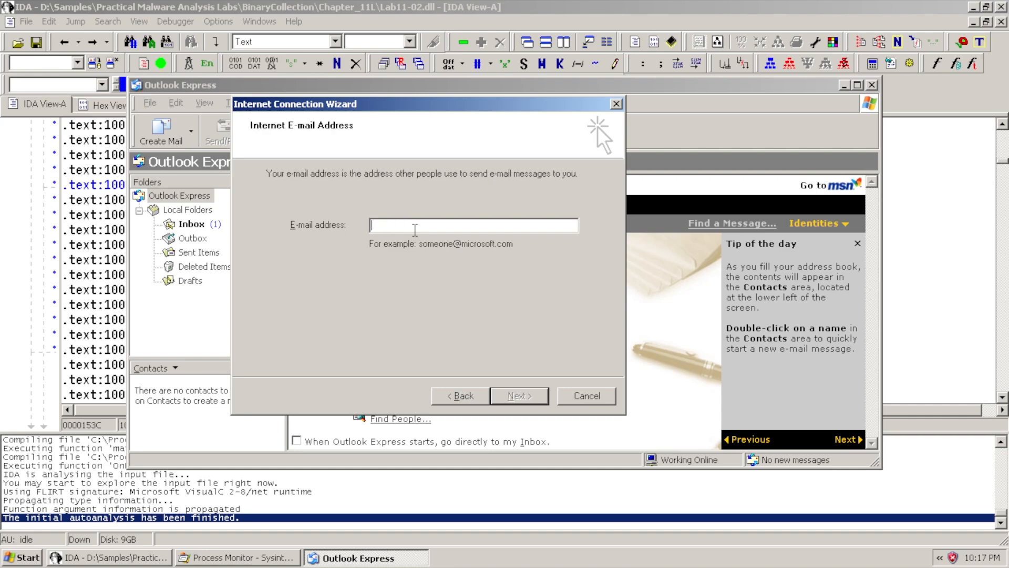
pyautogui.write('DavidK@malware')
pyautogui.press('Return')
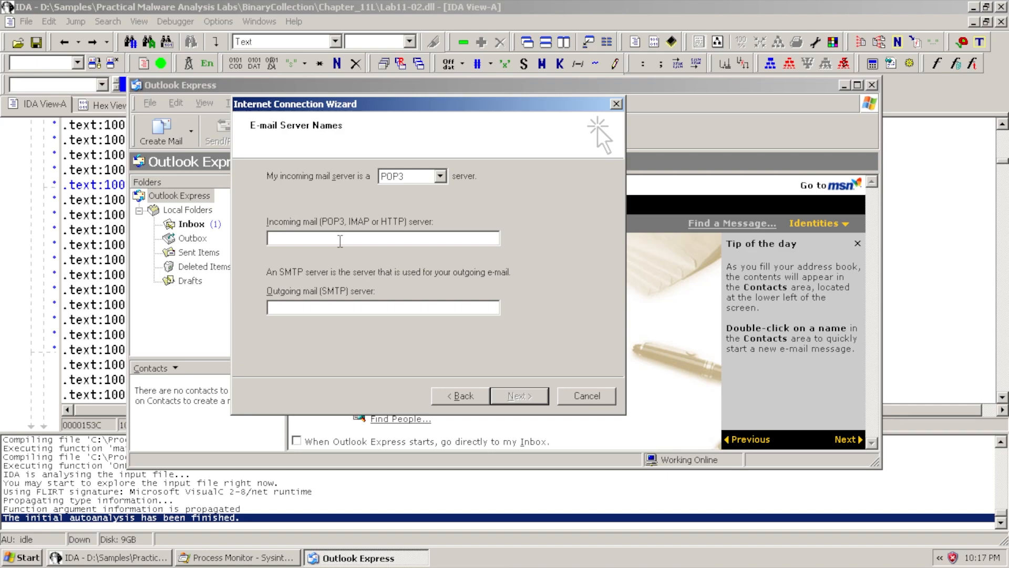
# Set 192.168.0.69 as the incoming and outgoing (SMTP) mail server
pyautogui.write('192.168.0.69')
pyautogui.click(352, 307)
pyautogui.write('192.168.')
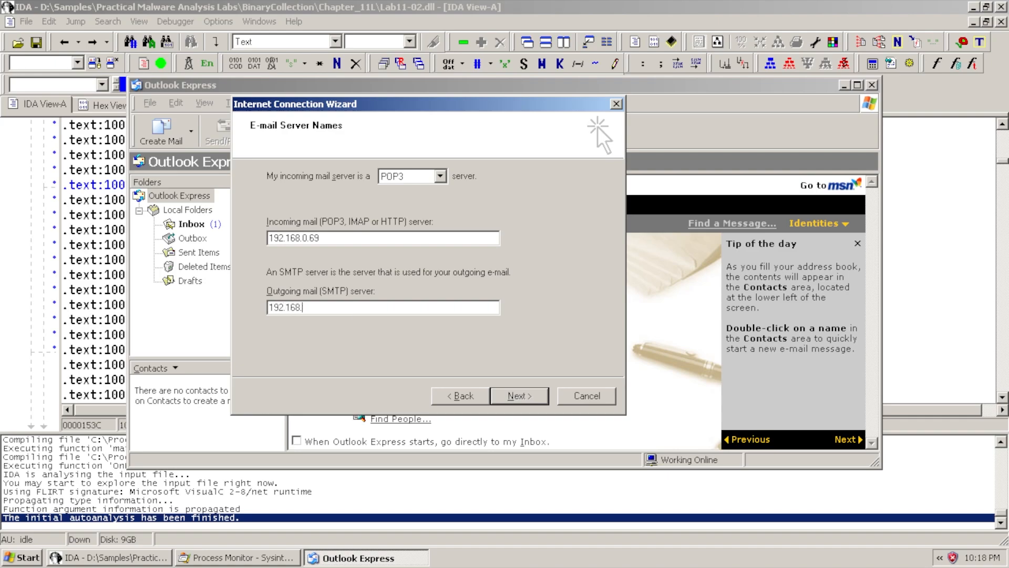
pyautogui.write('0.69')
pyautogui.click(523, 400)
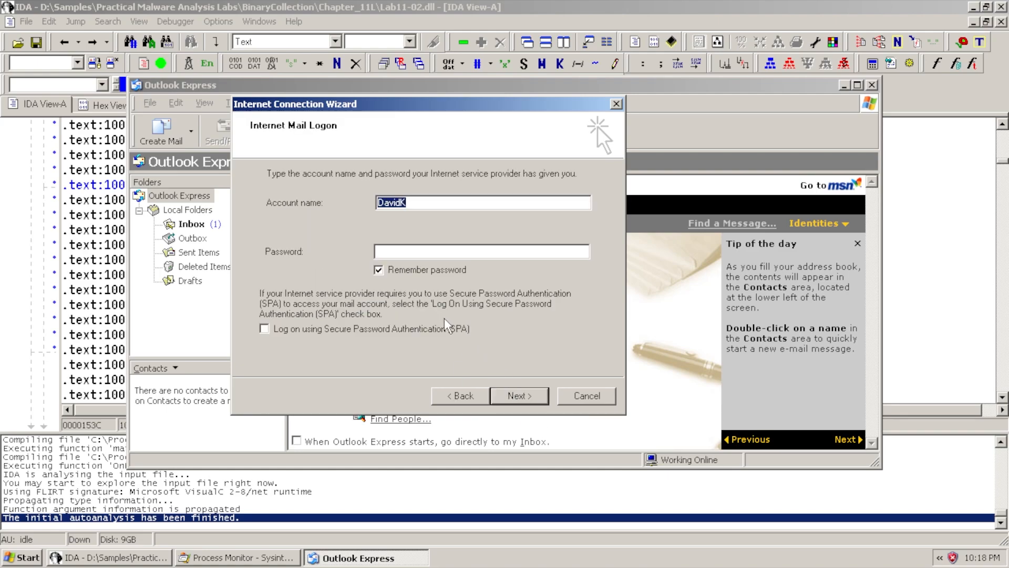
# Enter the account password with Remember password ticked and finish the wizard
pyautogui.click(400, 252)
pyautogui.press('capslock')
pyautogui.press('capslock')
pyautogui.write('password')
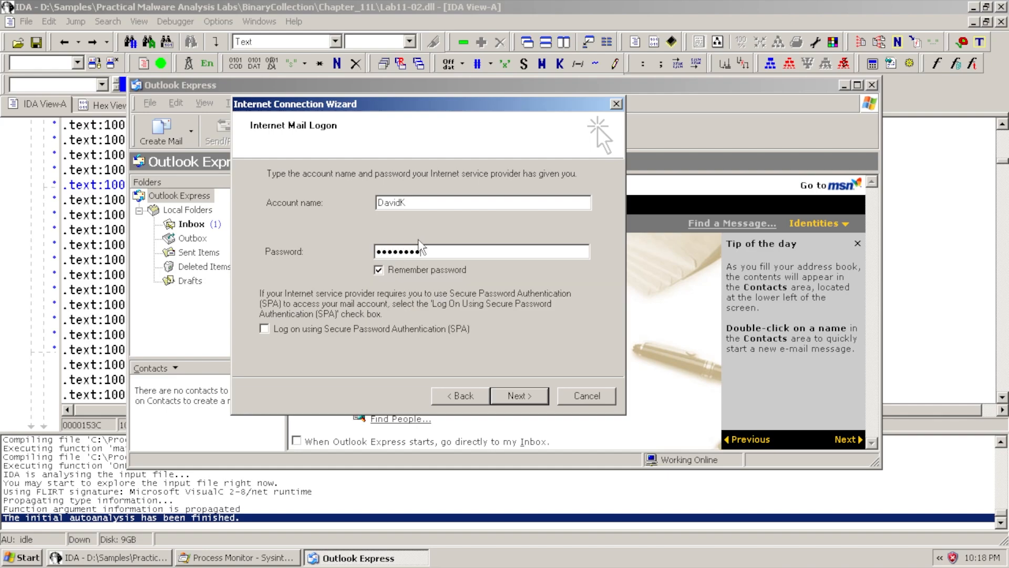
pyautogui.click(378, 269)
pyautogui.click(521, 396)
pyautogui.click(521, 395)
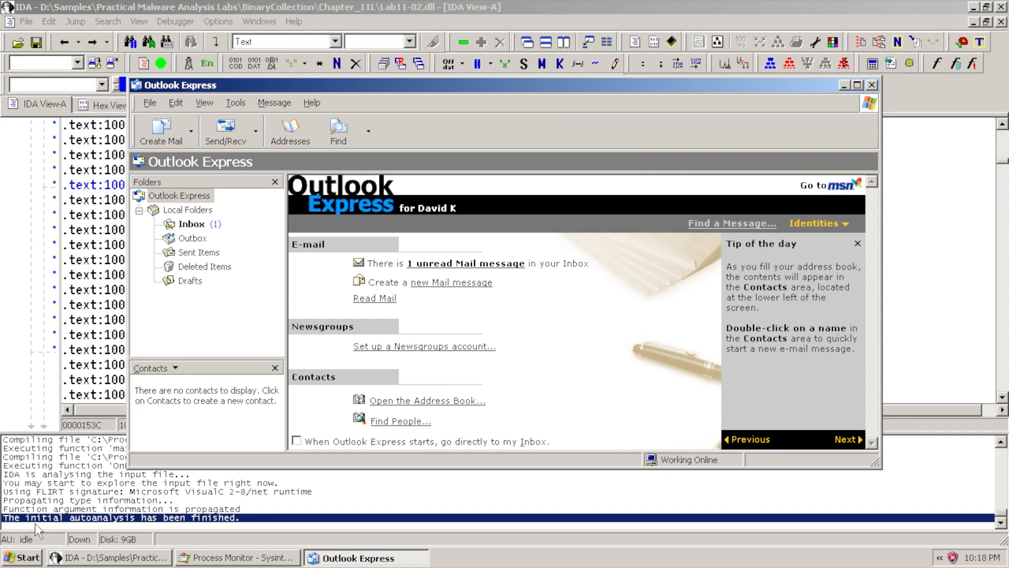
# Start a Wireshark capture on VM Internal Network Connection, enlarge the packet list, and return to Outlook Express
pyautogui.click(31, 559)
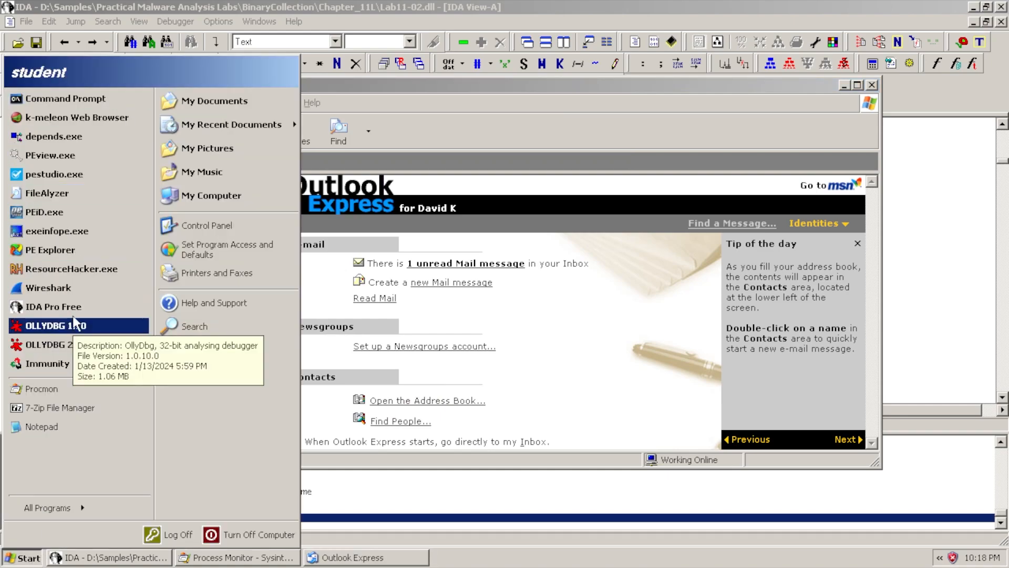
pyautogui.click(607, 198)
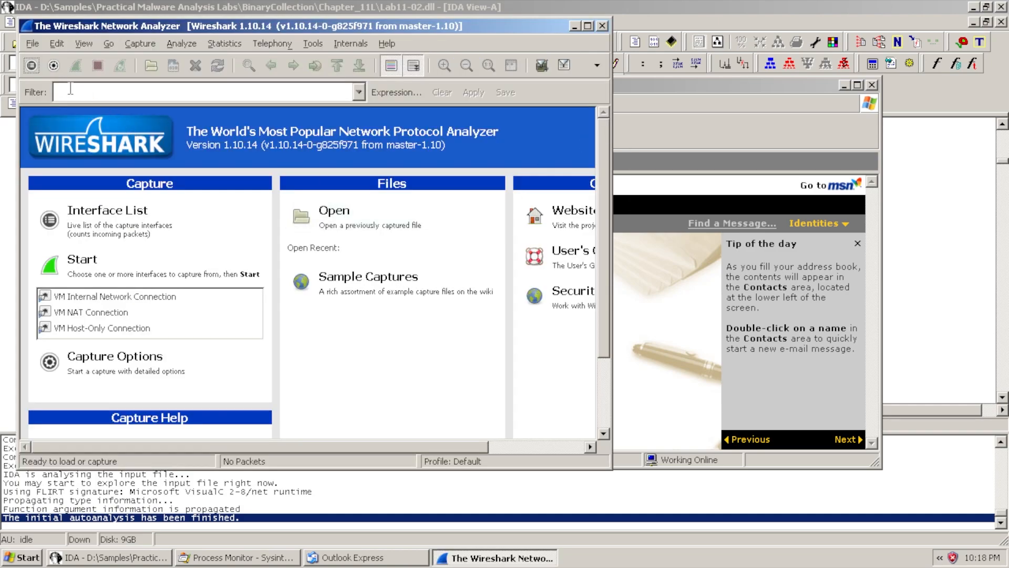
pyautogui.click(69, 84)
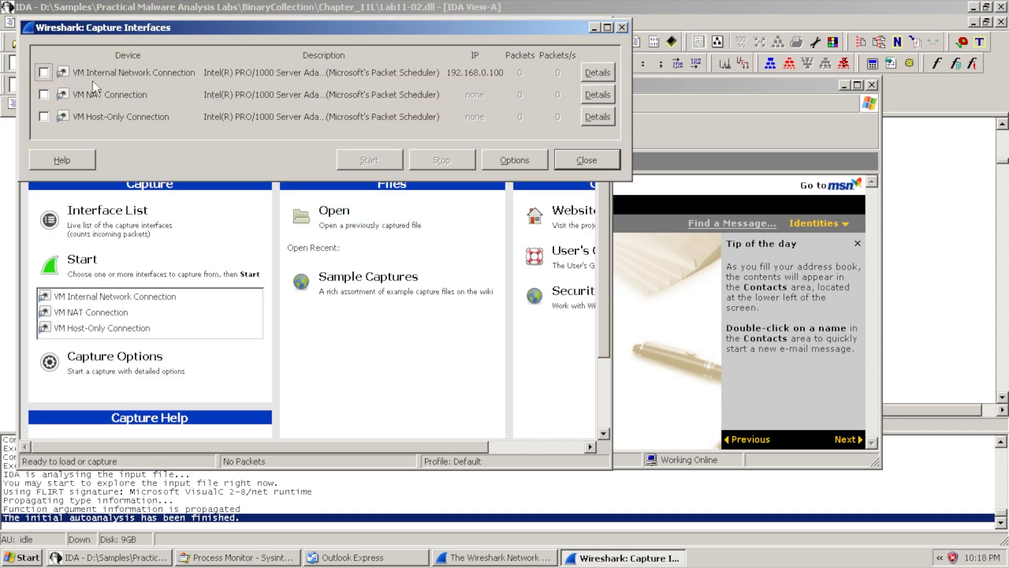
pyautogui.click(43, 72)
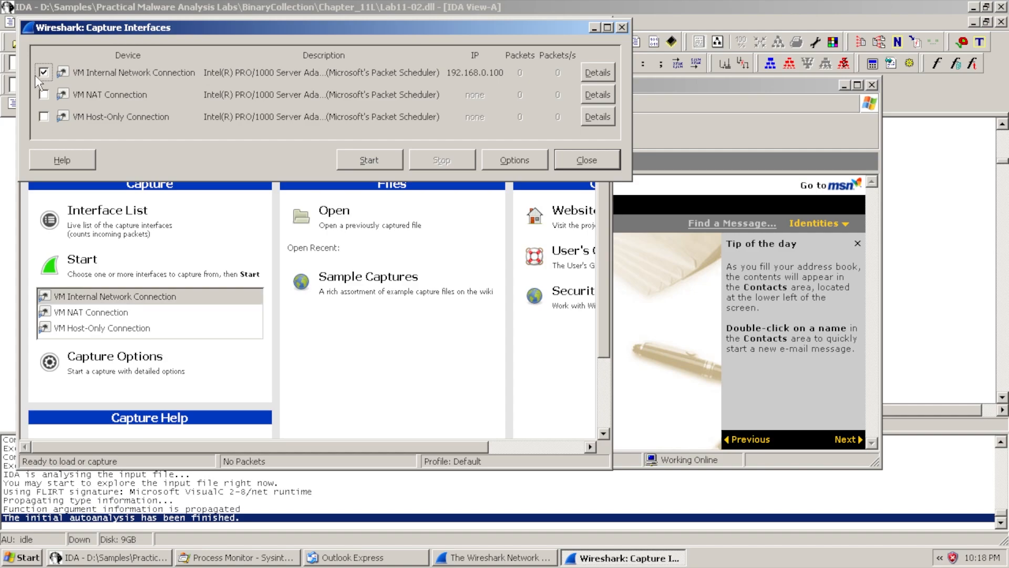
pyautogui.click(374, 161)
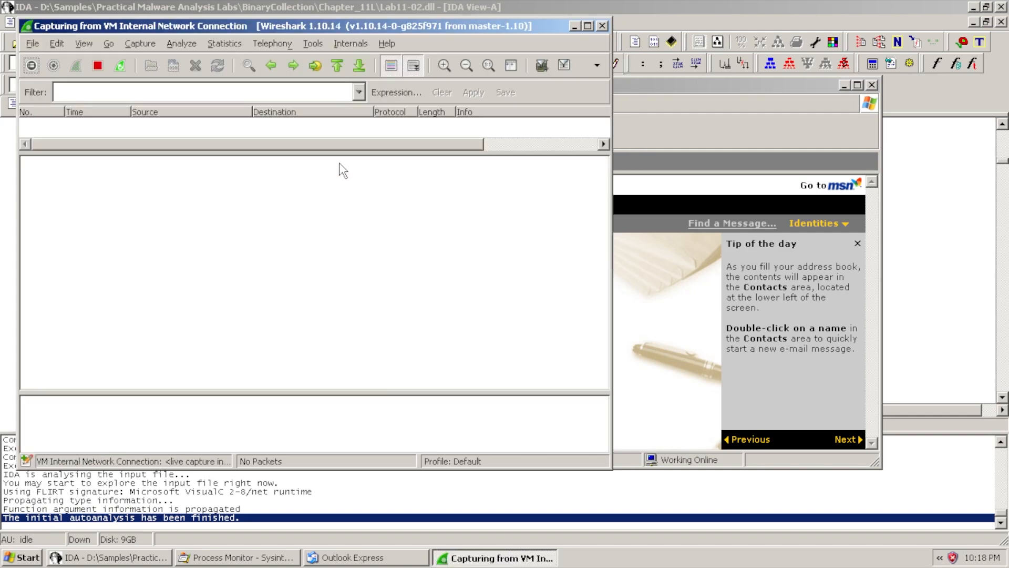
pyautogui.moveTo(337, 153); pyautogui.dragTo(334, 237)
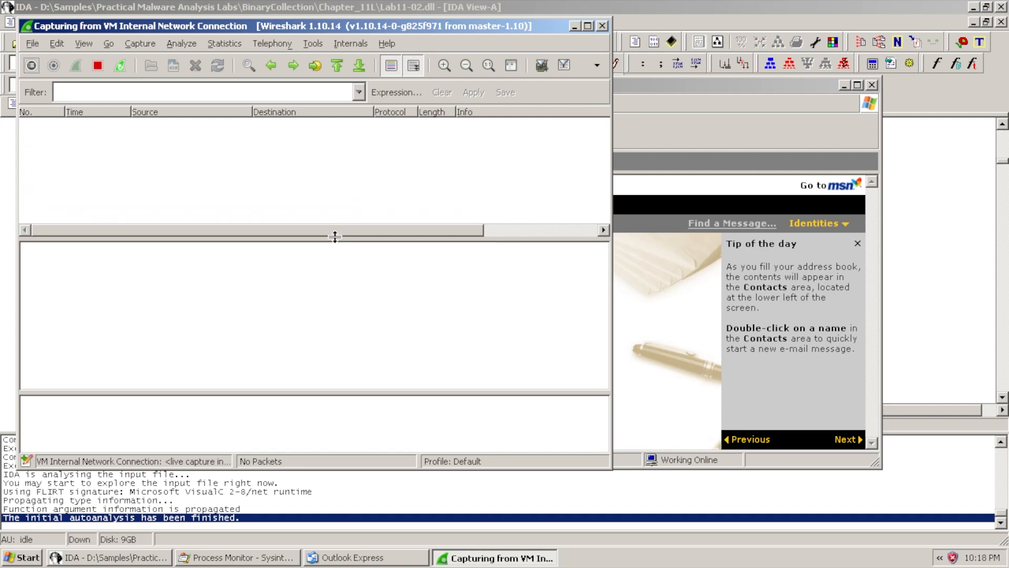
pyautogui.click(644, 89)
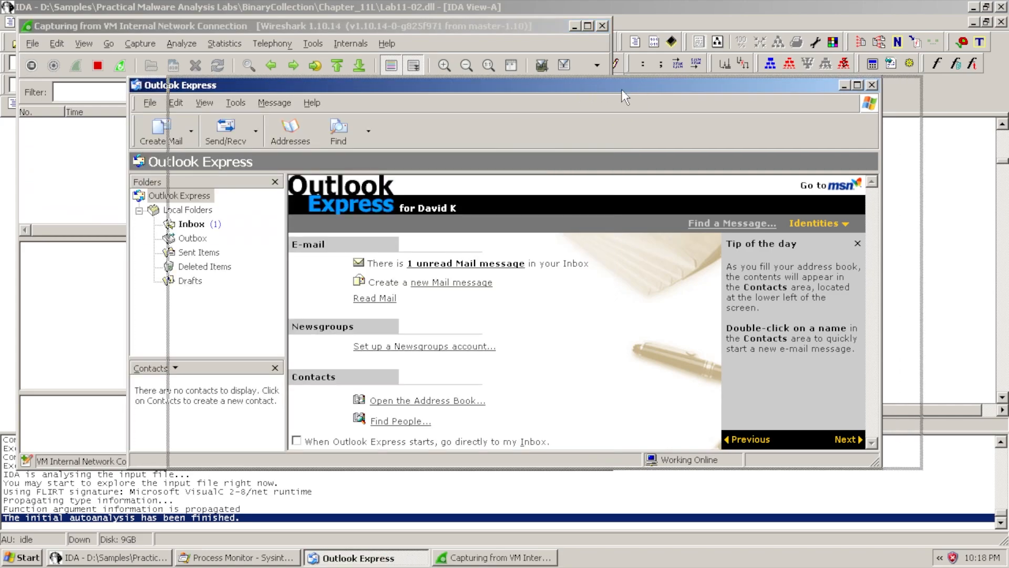
# Reposition and resize Outlook Express, then start a new message addressed to the employer contact's e-mail
pyautogui.moveTo(622, 89); pyautogui.dragTo(677, 33)
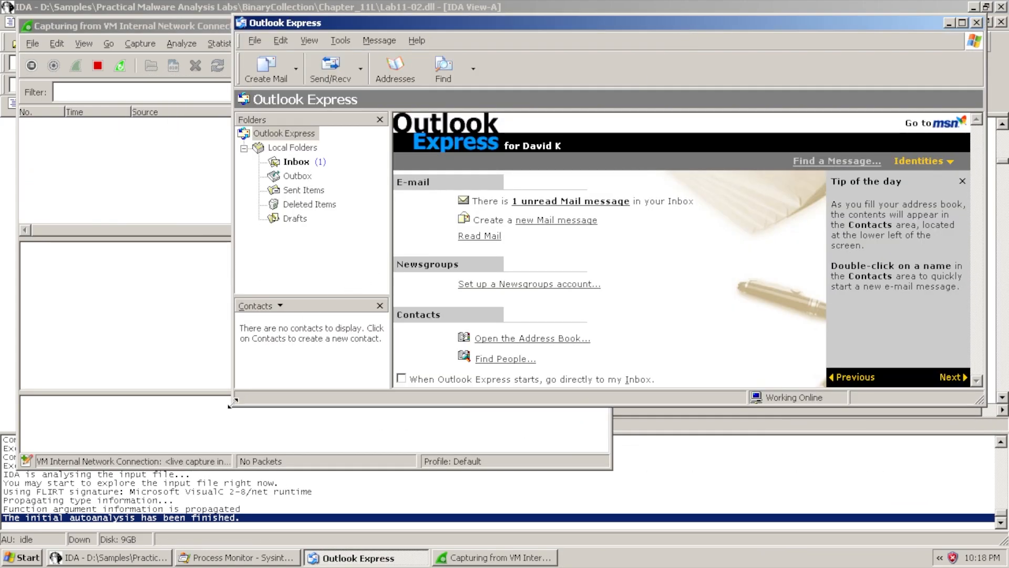
pyautogui.moveTo(229, 405); pyautogui.dragTo(348, 424)
pyautogui.click(381, 69)
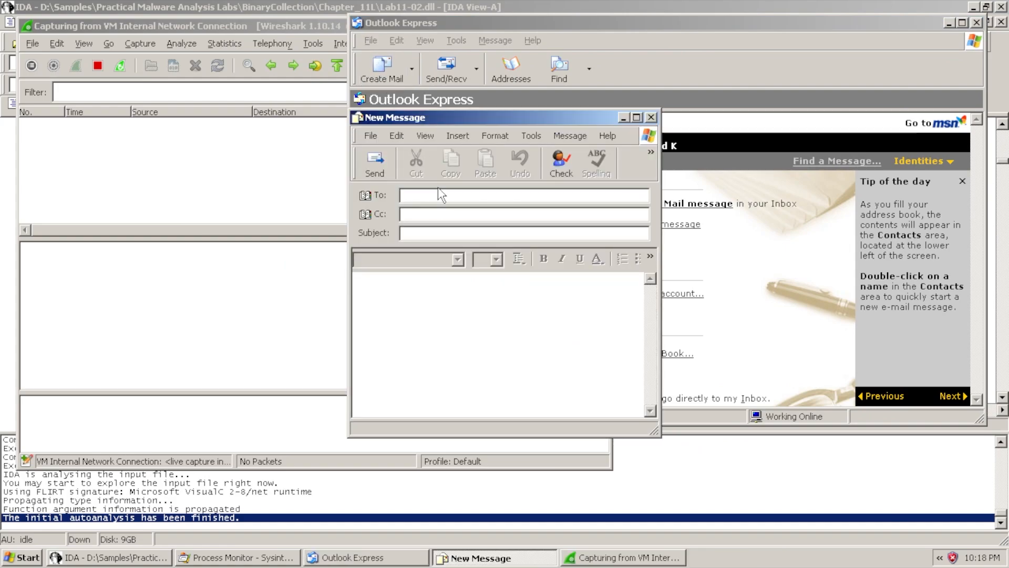
pyautogui.write('confidential@employer.')
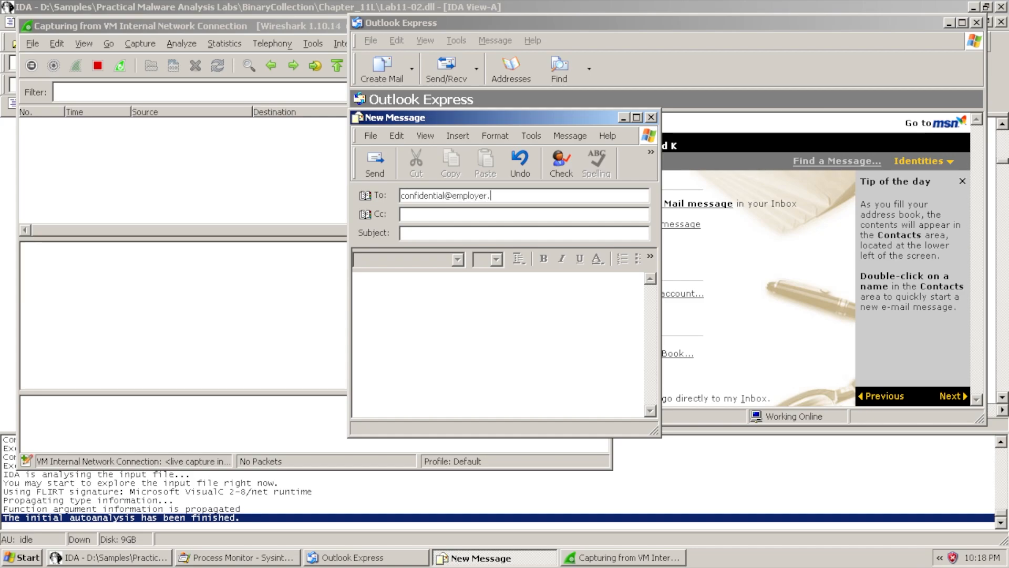
pyautogui.write('lol')
# Add the subject 'This is a confidential email' and begin typing the confidential note in the body
pyautogui.click(525, 233)
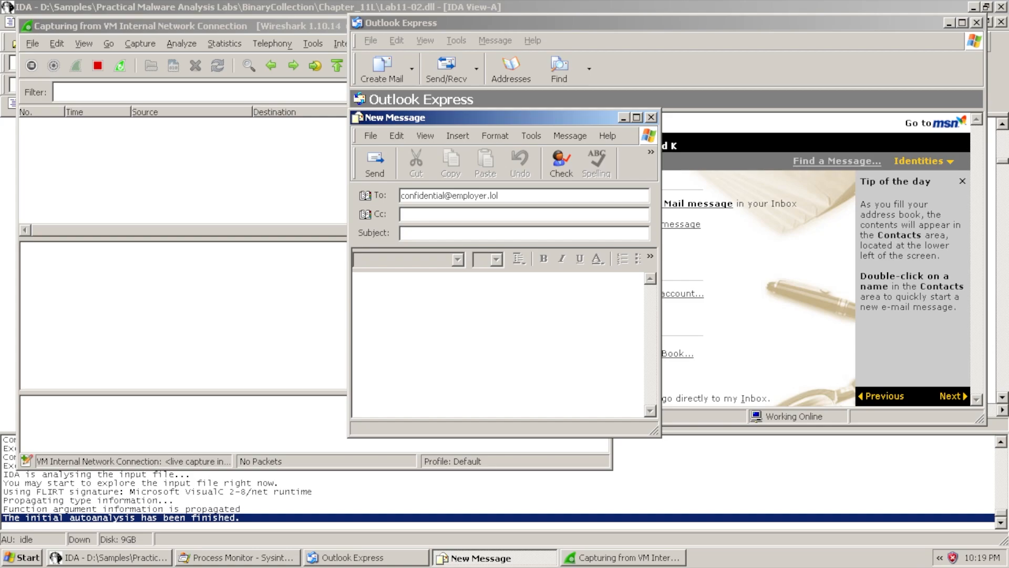
pyautogui.write('This is a confidential email')
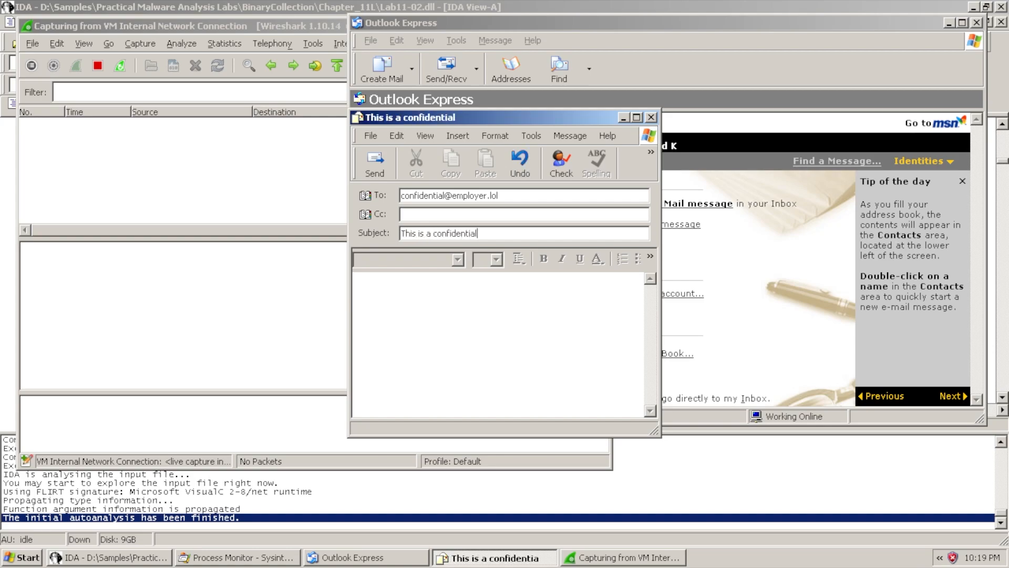
pyautogui.press('Tab')
pyautogui.write('Here is some really confidential informat')
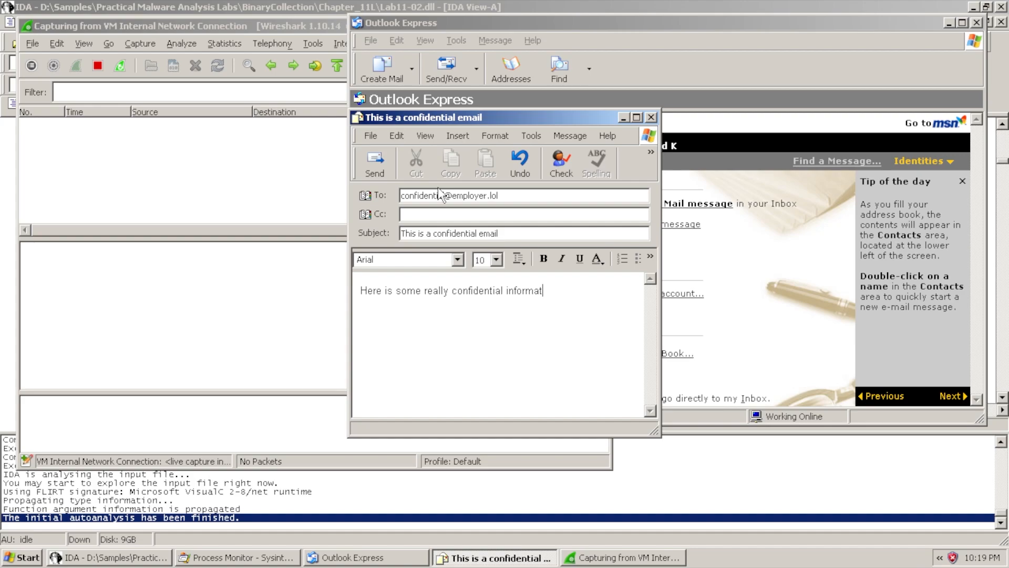
pyautogui.write('ion, please make sure no outside parties know ')
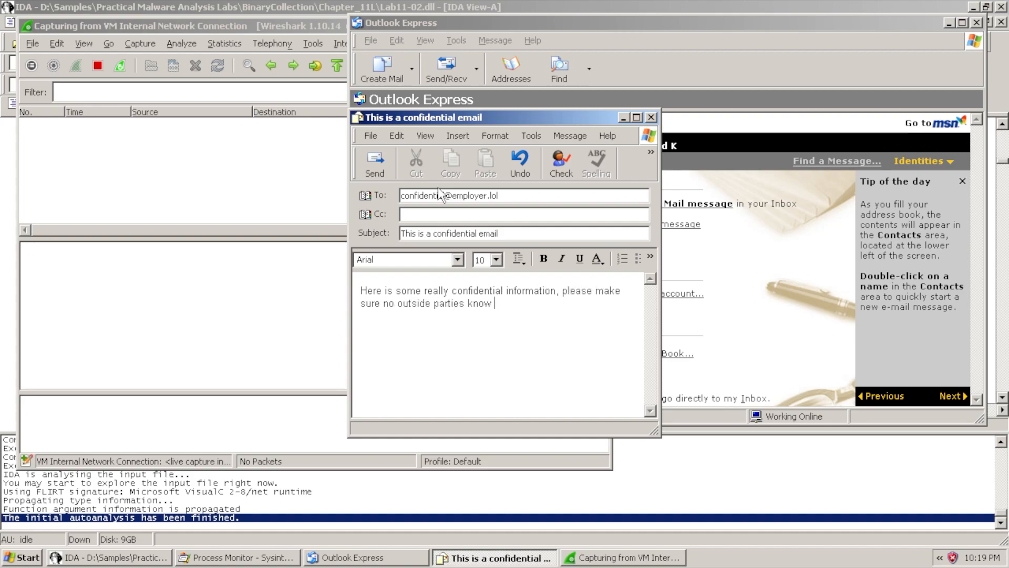
pyautogui.write('this information!!!')
# Send the email and scroll Wireshark's enlarged packet list down to the SMTP RCPT TO packets
pyautogui.click(368, 165)
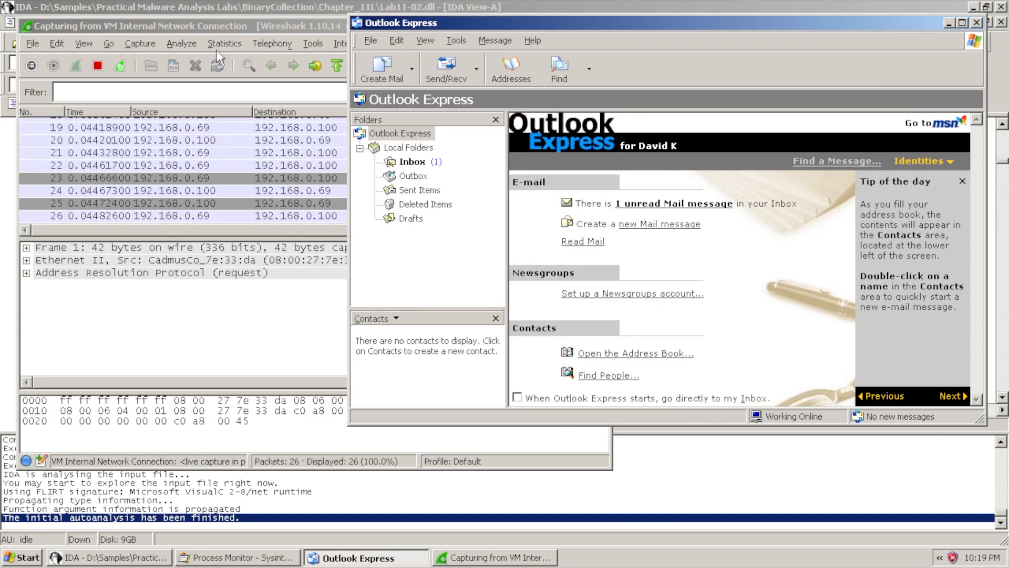
pyautogui.click(230, 24)
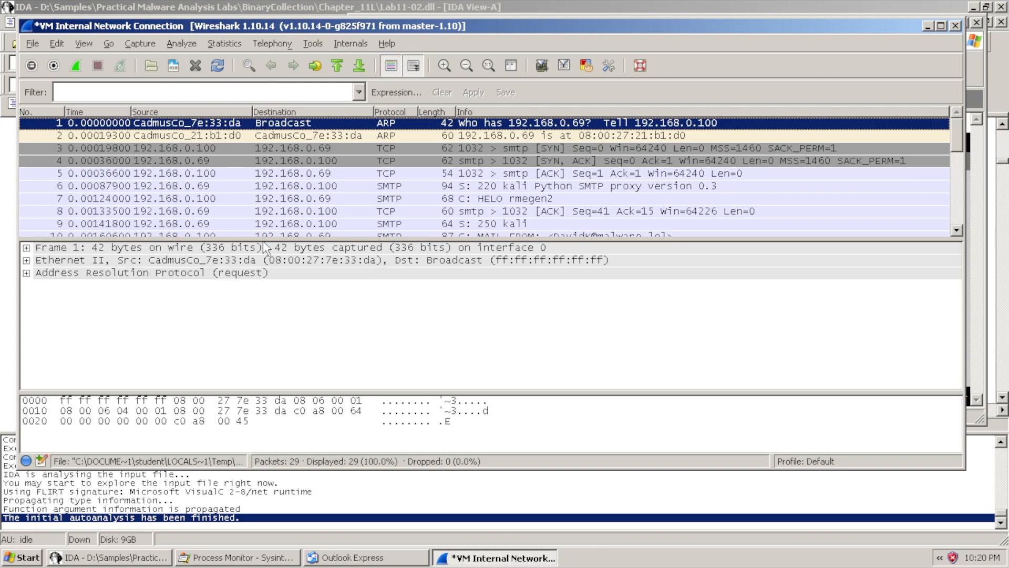
pyautogui.moveTo(261, 239); pyautogui.dragTo(260, 269)
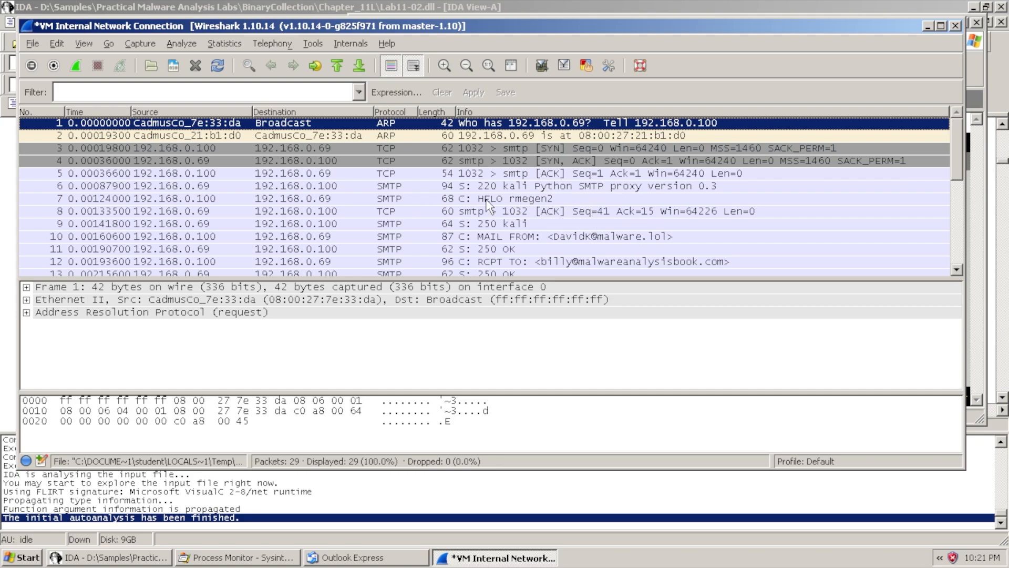
pyautogui.scroll(-1, 512, 187)
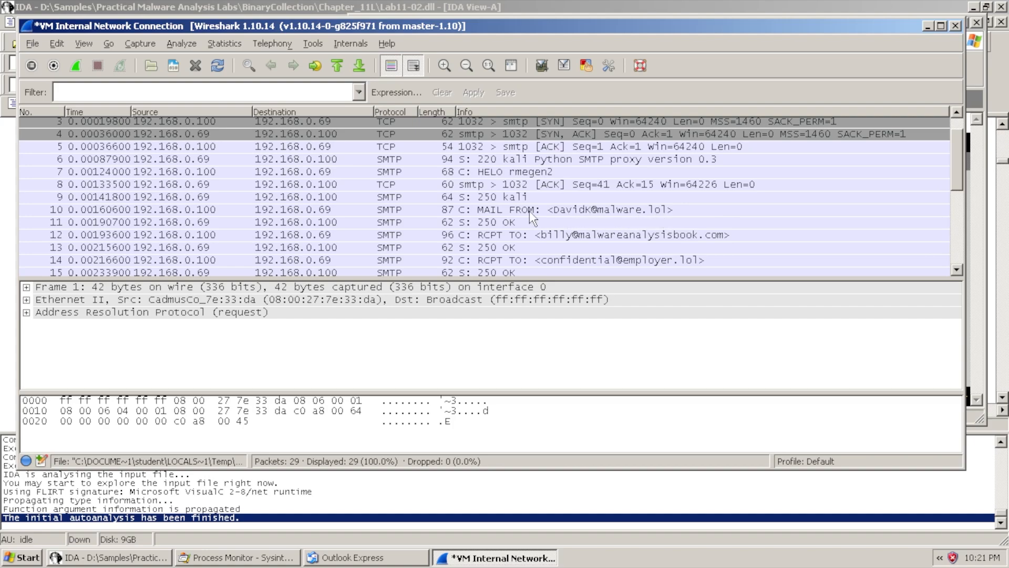
pyautogui.scroll(-1, 489, 242)
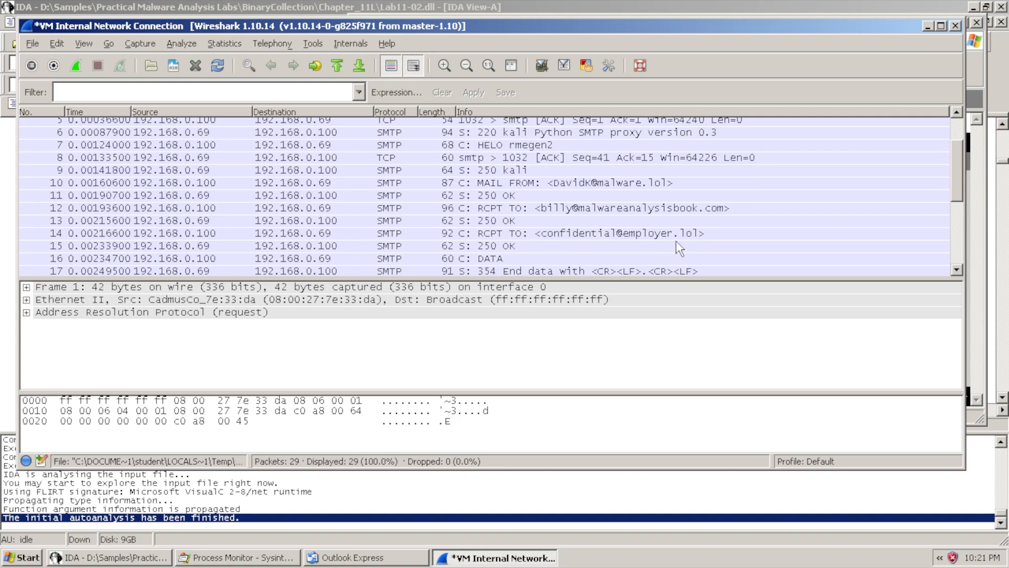
# Open the sent confidential email from Sent Items to check its recipient, then return to Wireshark
pyautogui.click(374, 557)
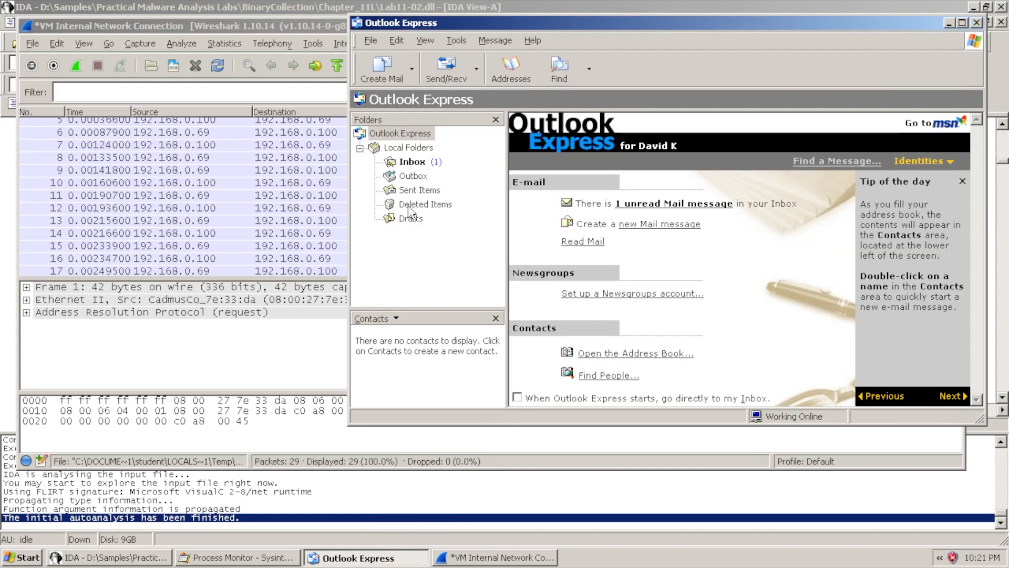
pyautogui.click(418, 191)
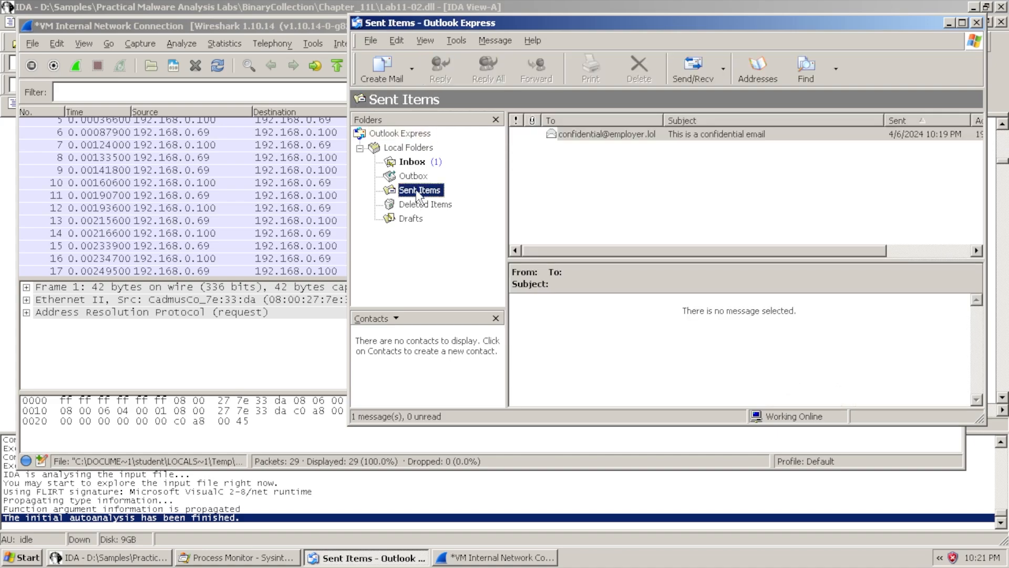
pyautogui.doubleClick(617, 135)
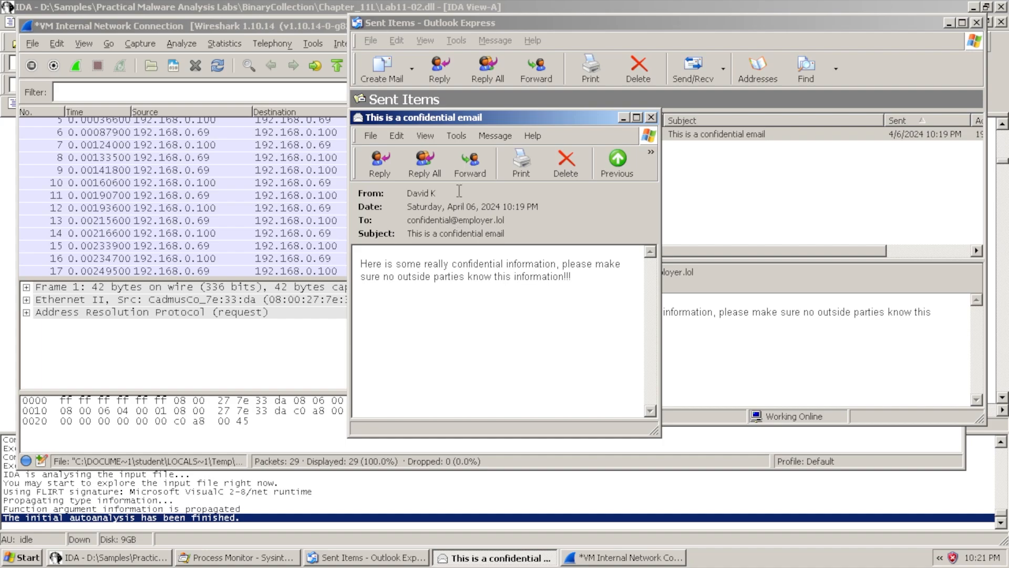
pyautogui.click(345, 59)
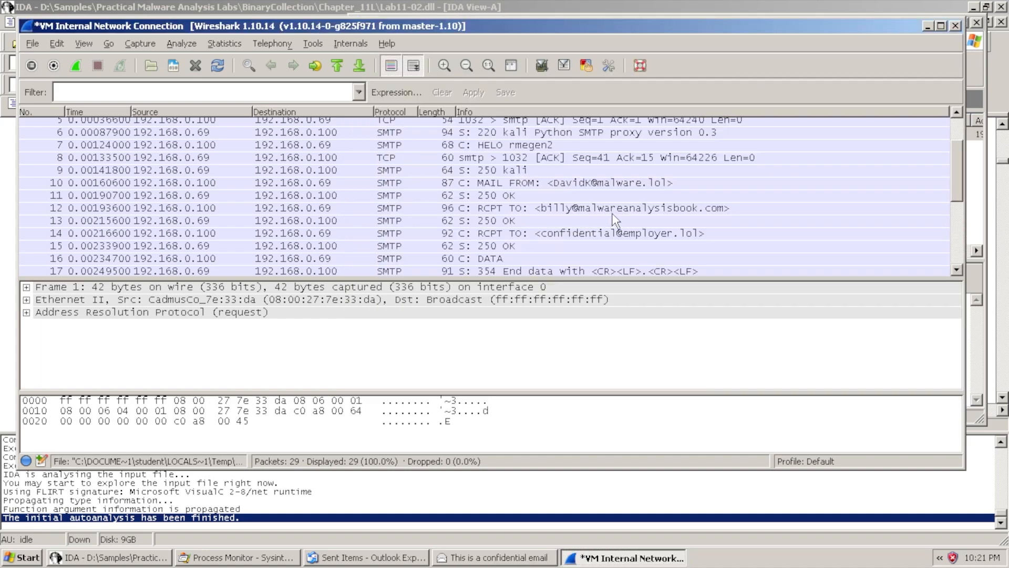
# Close the sent email window and select packet 12, the injected RCPT TO command
pyautogui.click(504, 558)
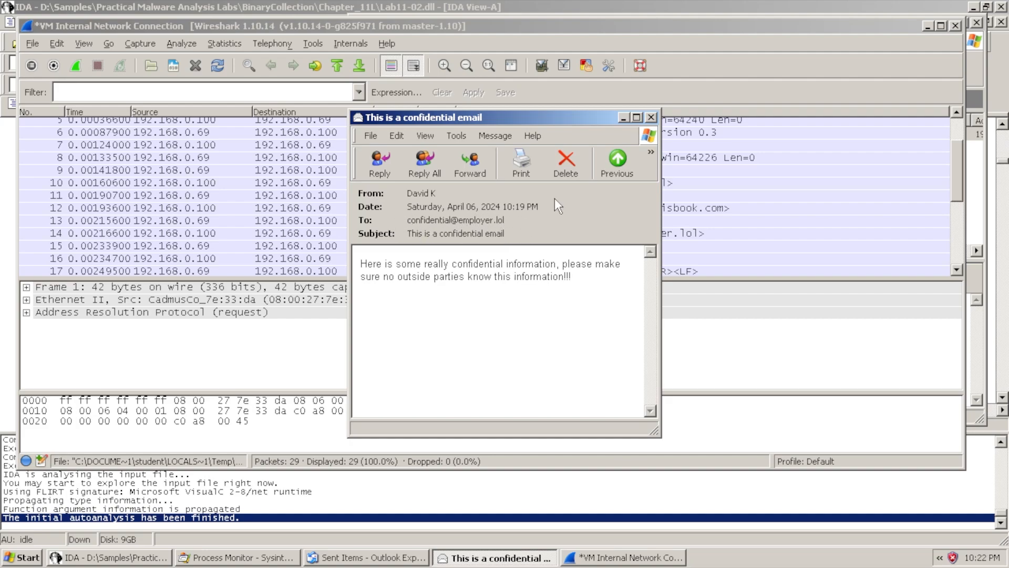
pyautogui.click(651, 118)
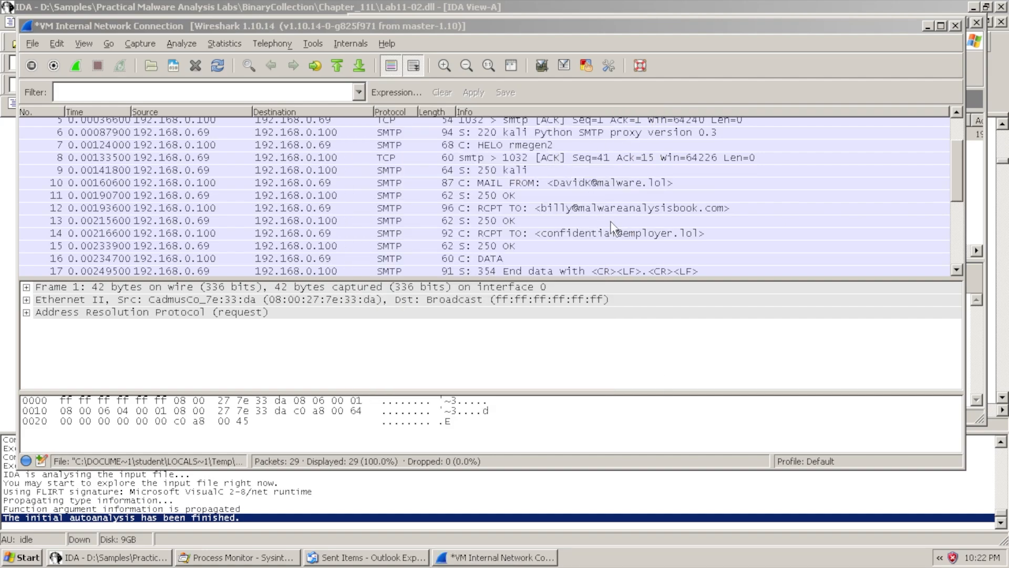
pyautogui.click(531, 208)
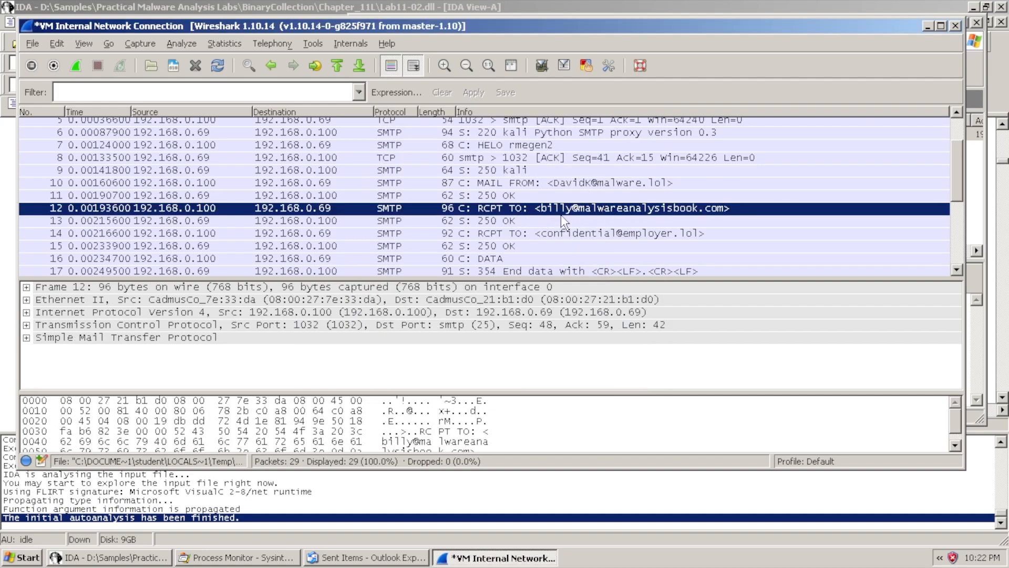